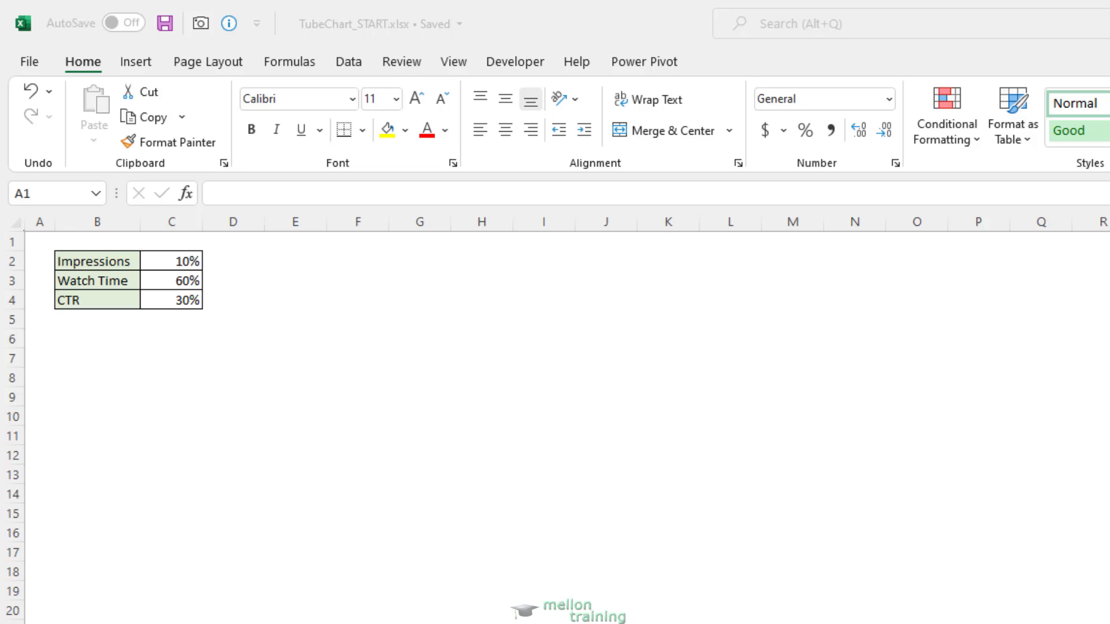
Enter the formula =100%-C2 in cell D2 to calculate the remainder for Impressions
click(37, 240)
click(231, 262)
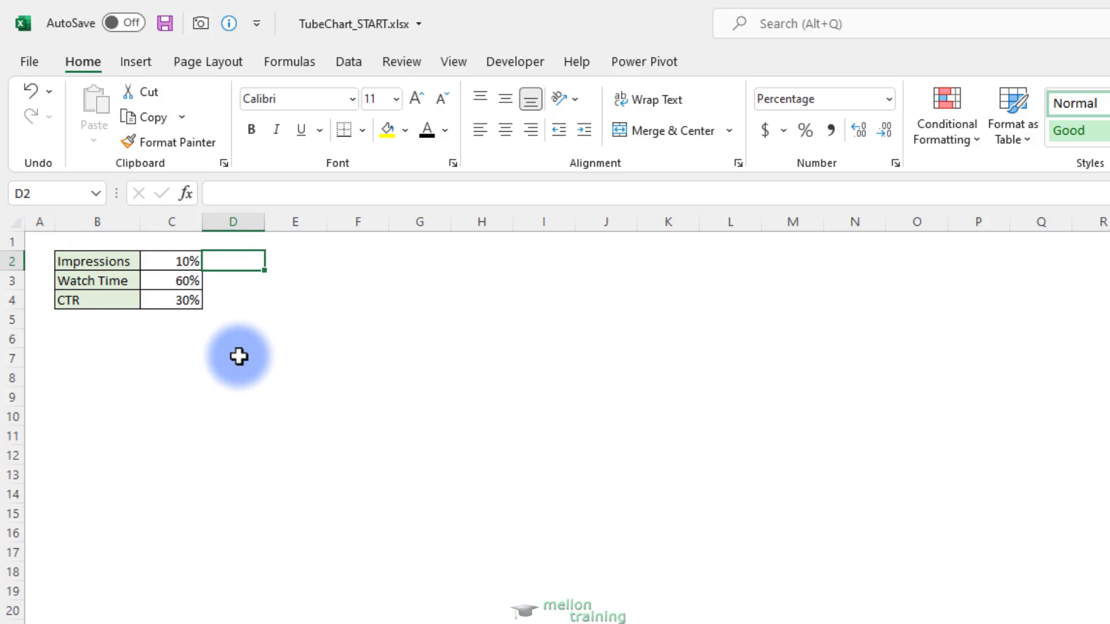
text(=1)
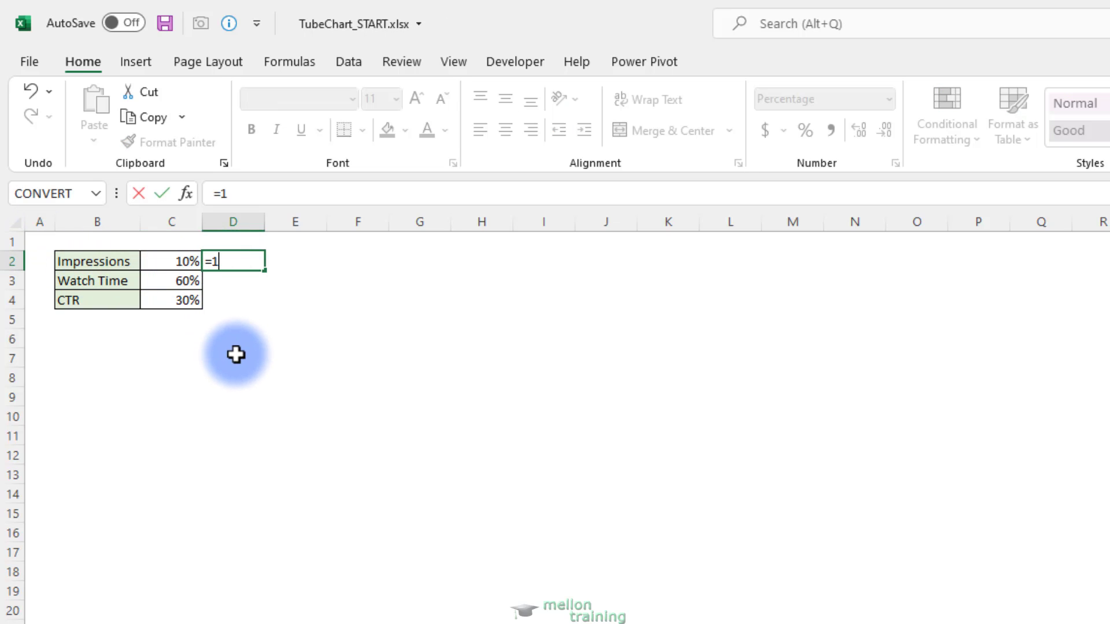
text(00%-)
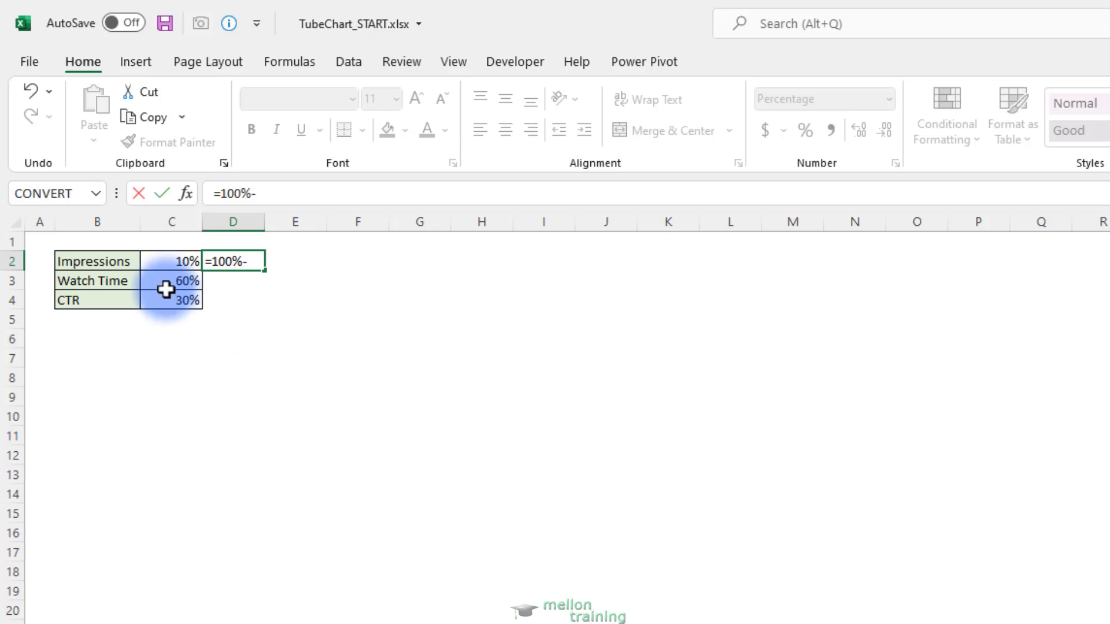
click(174, 260)
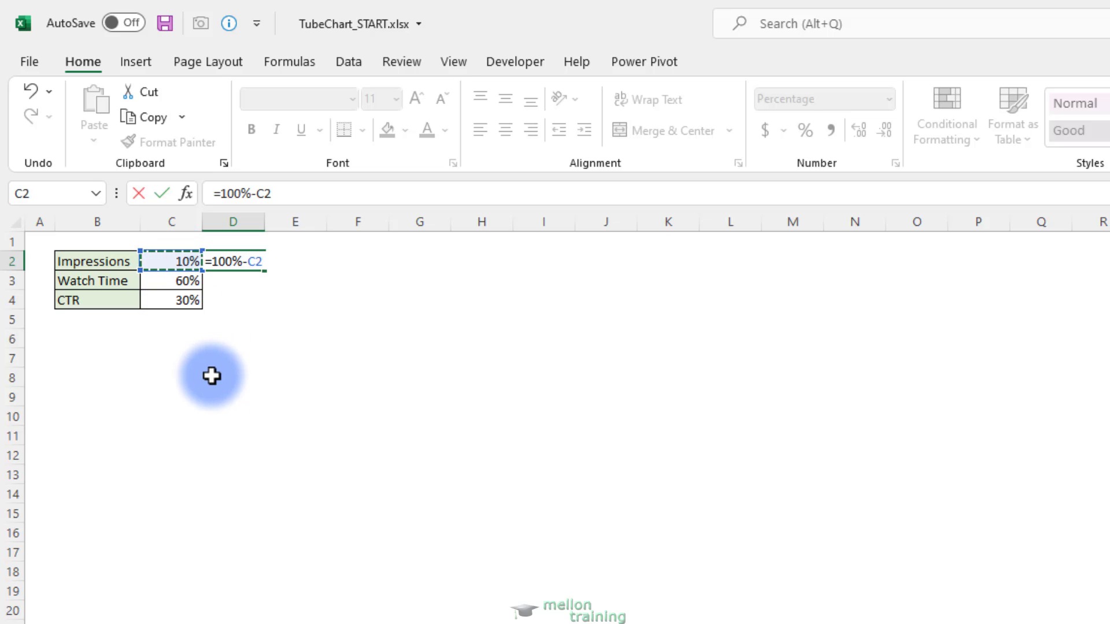
key(Return)
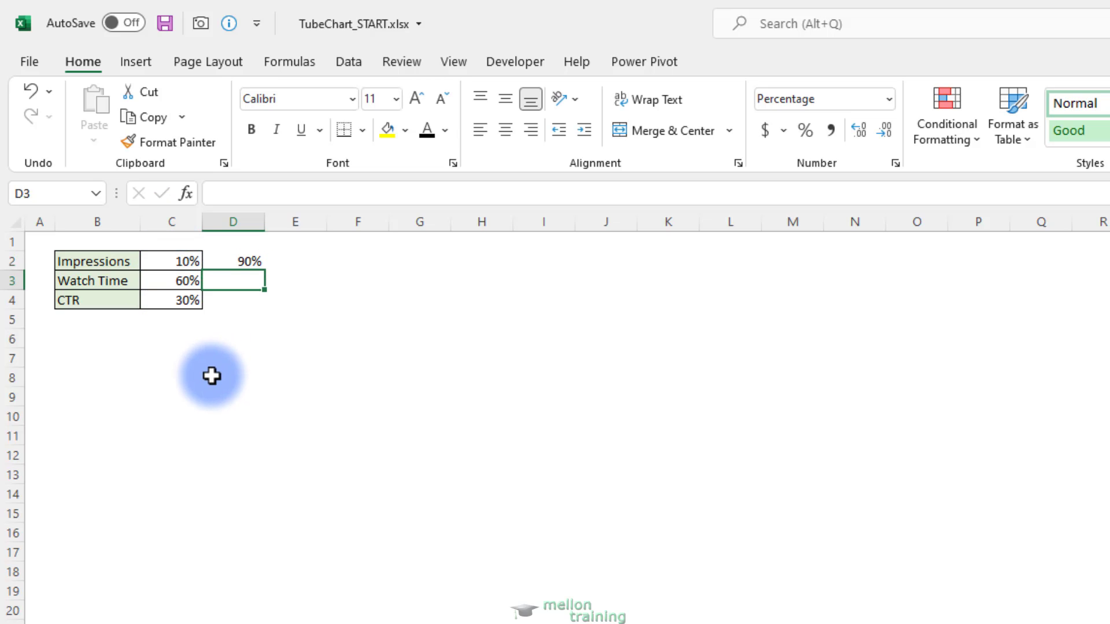
Fill the remainder formula from D2 down through D4 for Watch Time and CTR
click(248, 261)
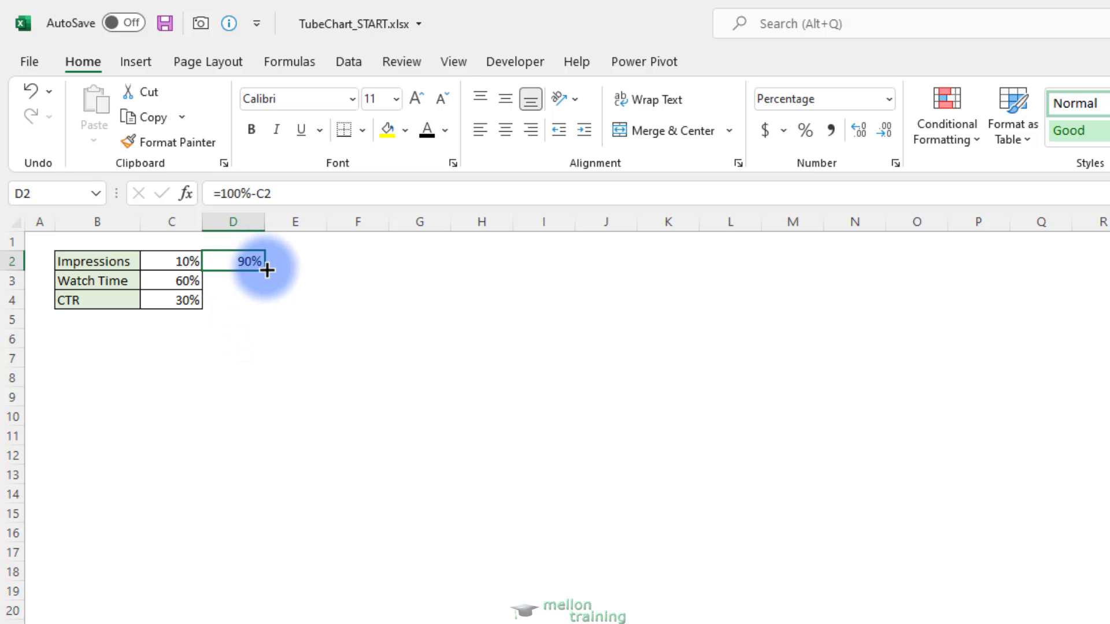
drag(267, 270, 261, 304)
click(222, 331)
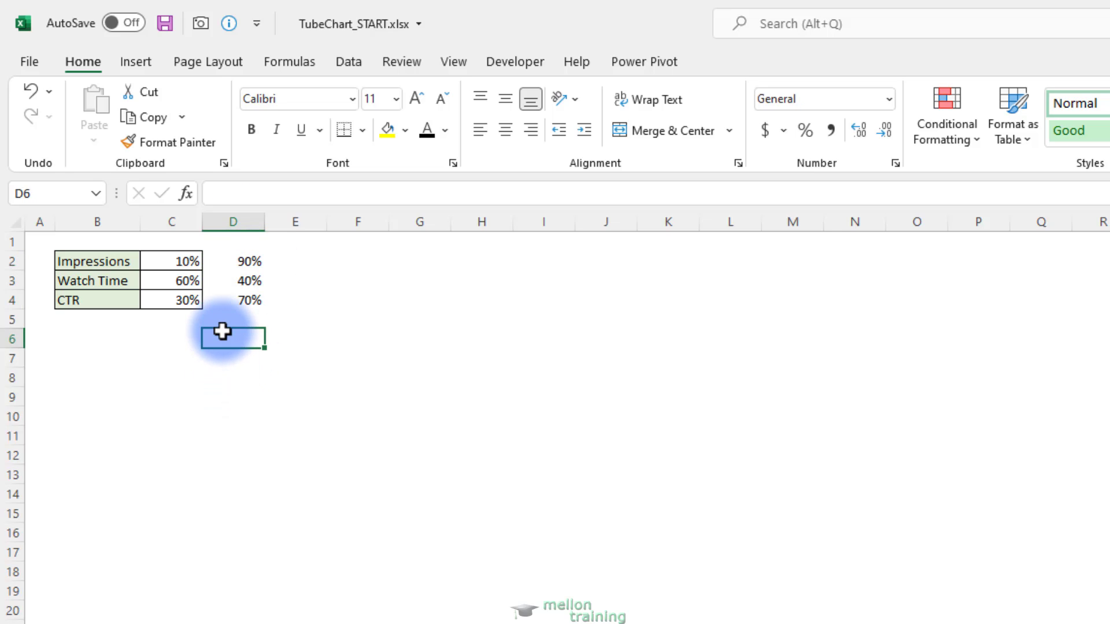
Insert a 2-D stacked column chart from B2:D2 and move it beside the data table, starting around column F
drag(101, 261, 249, 262)
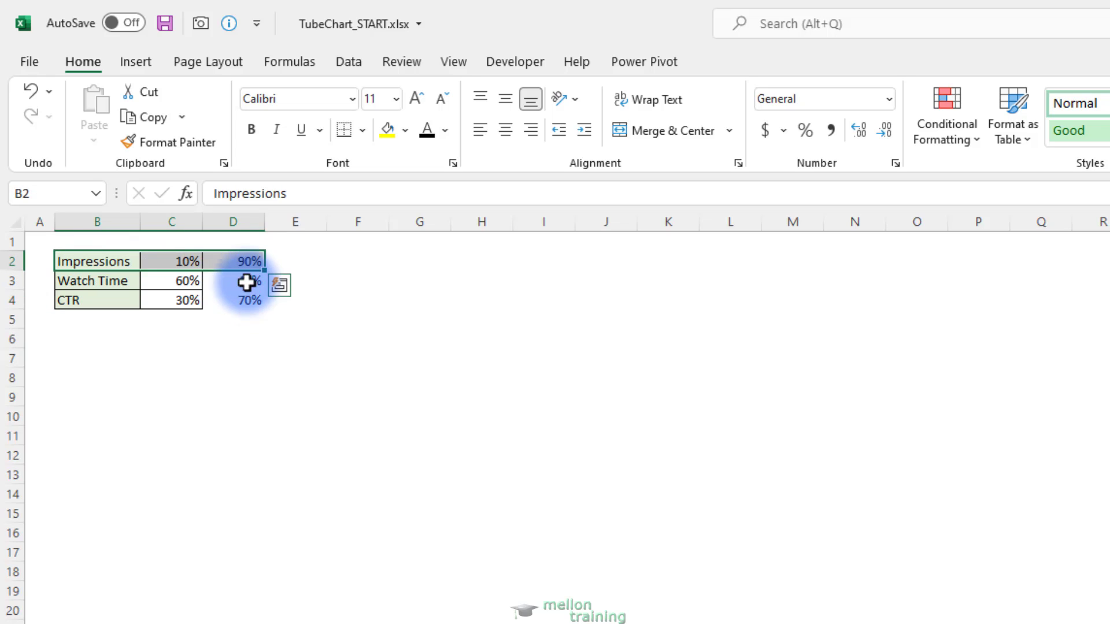
click(136, 62)
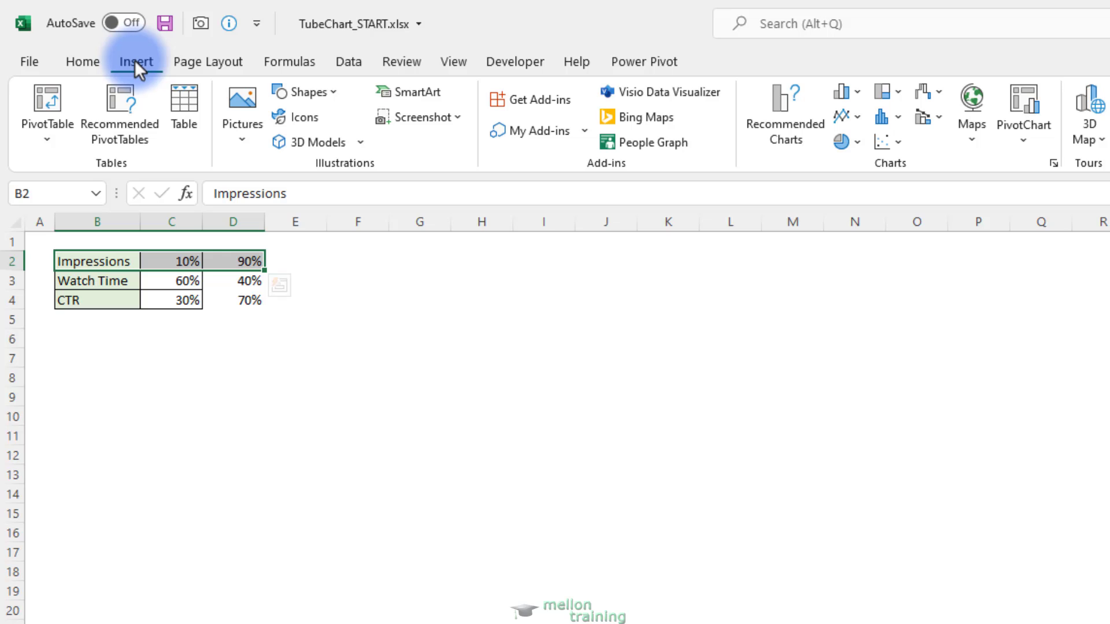
click(848, 90)
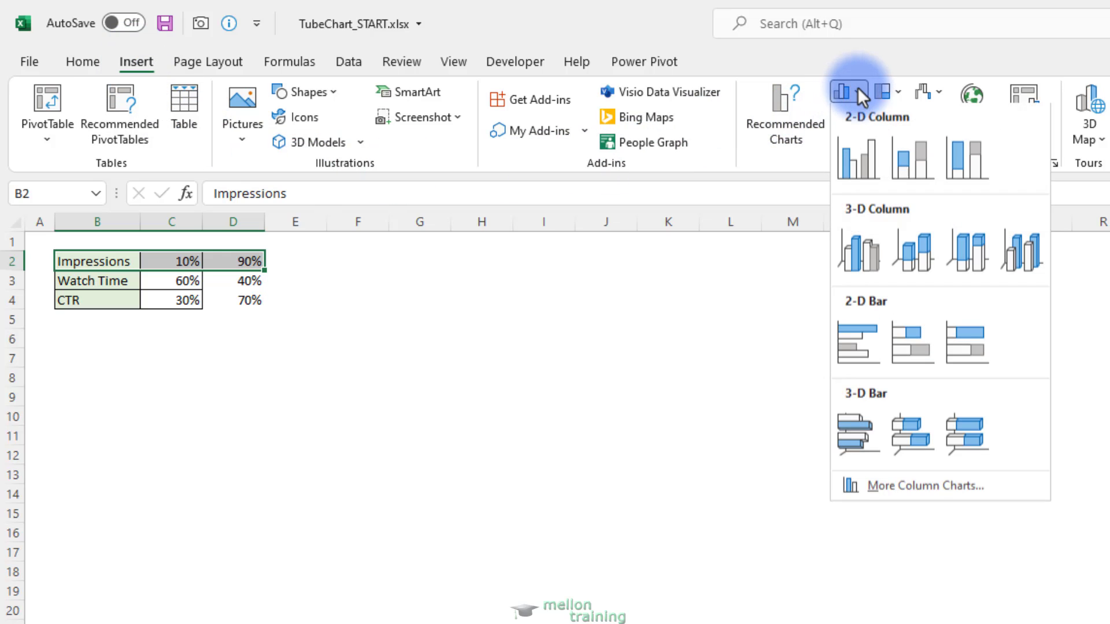
click(908, 165)
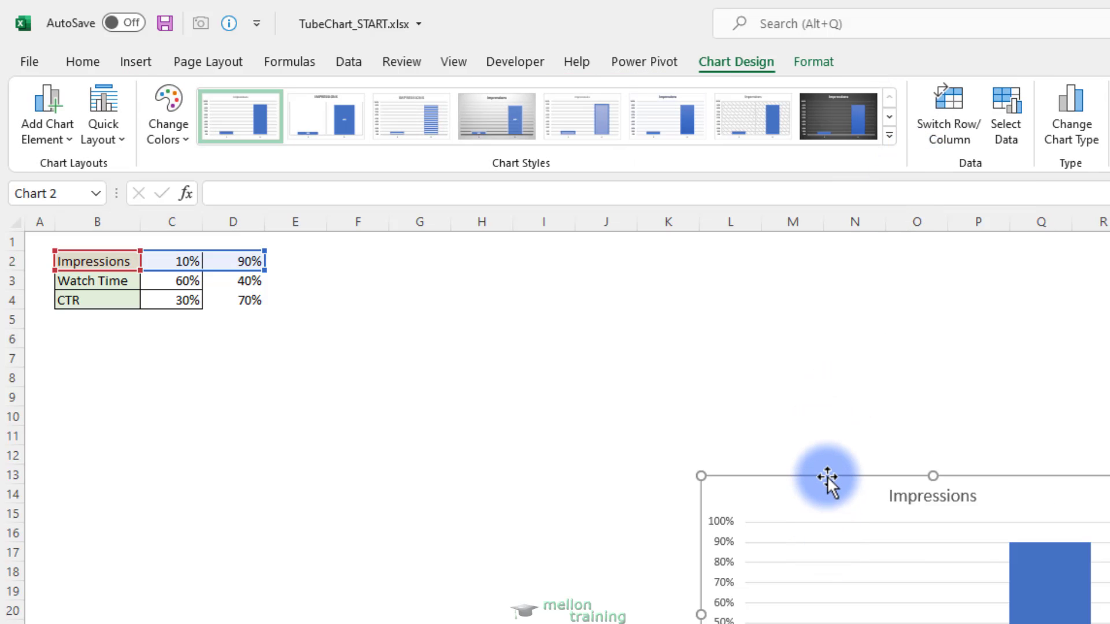
drag(828, 481, 457, 267)
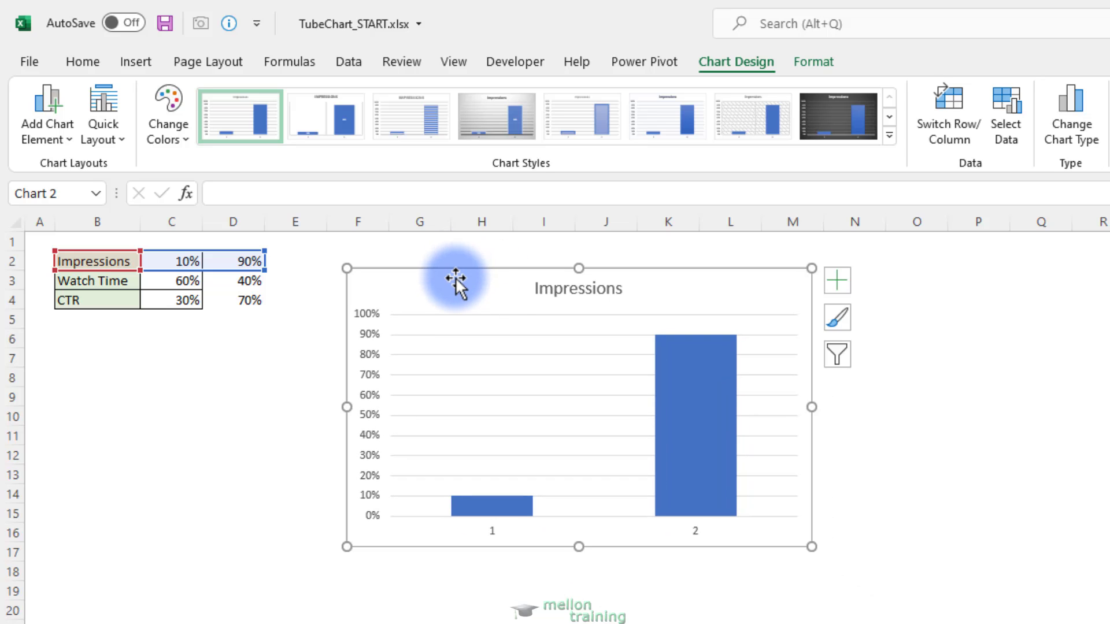
Switch the rows and columns in the chart's data source so both Impressions values stack in one column
right_click(456, 278)
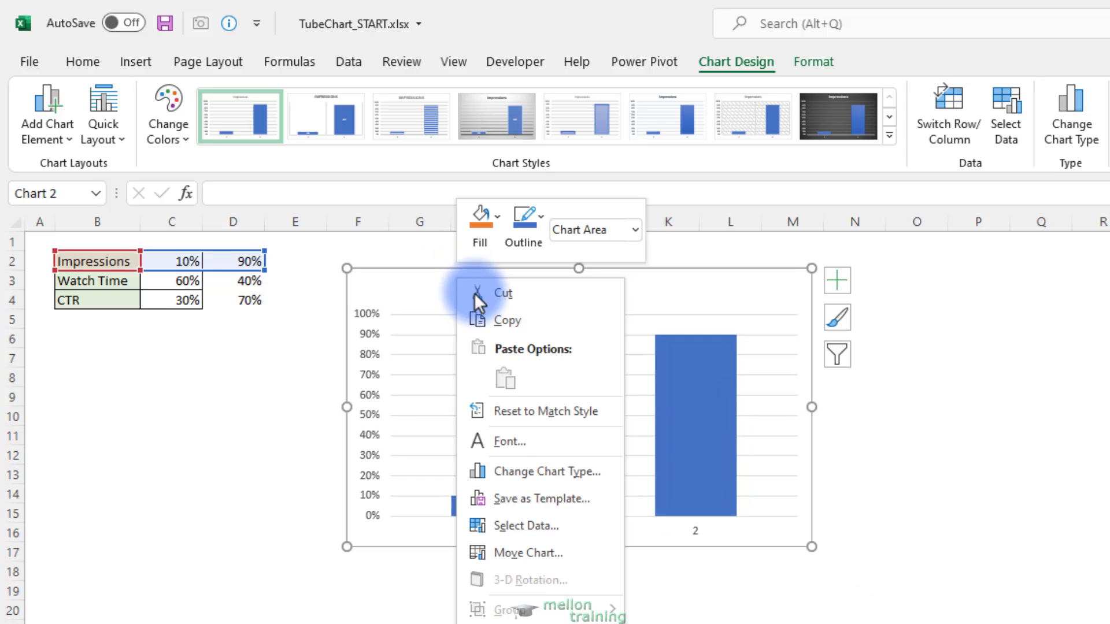
click(616, 525)
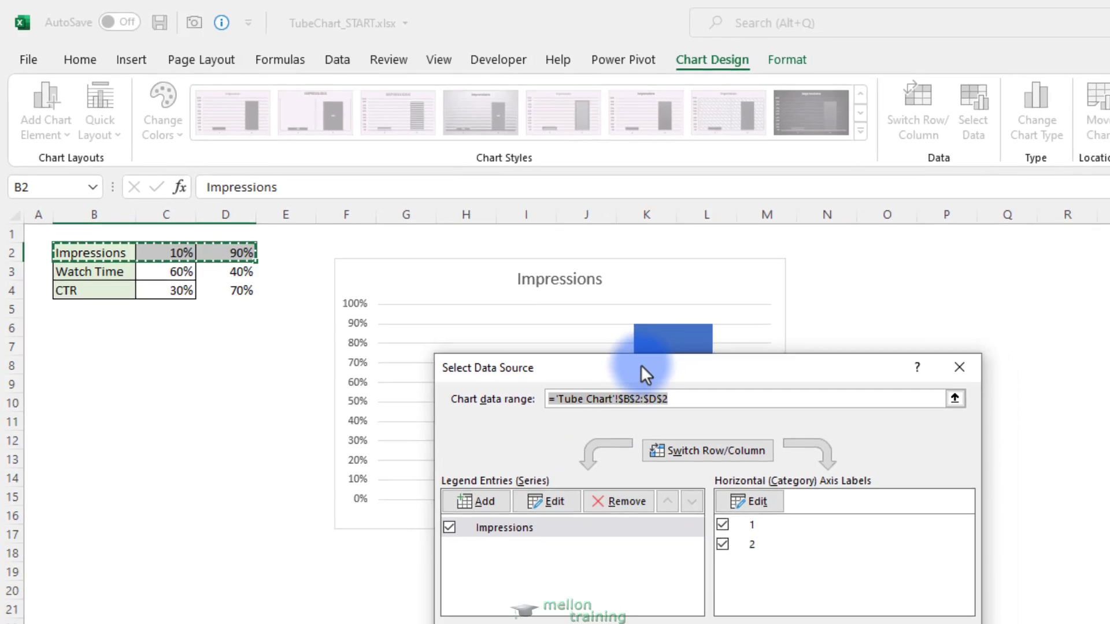
drag(662, 381, 543, 565)
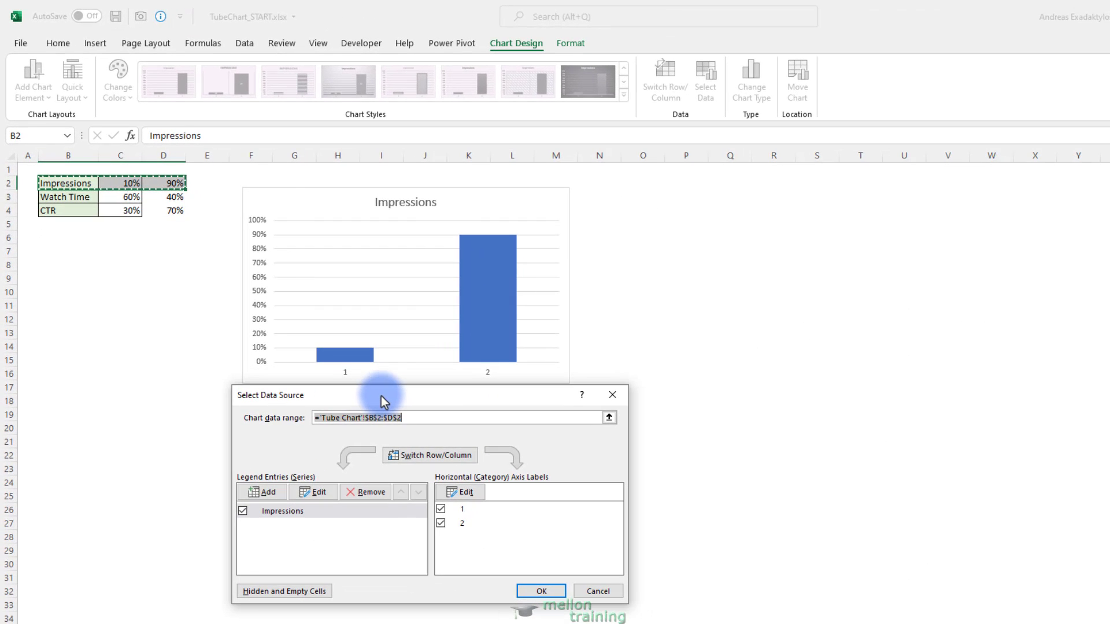
click(449, 457)
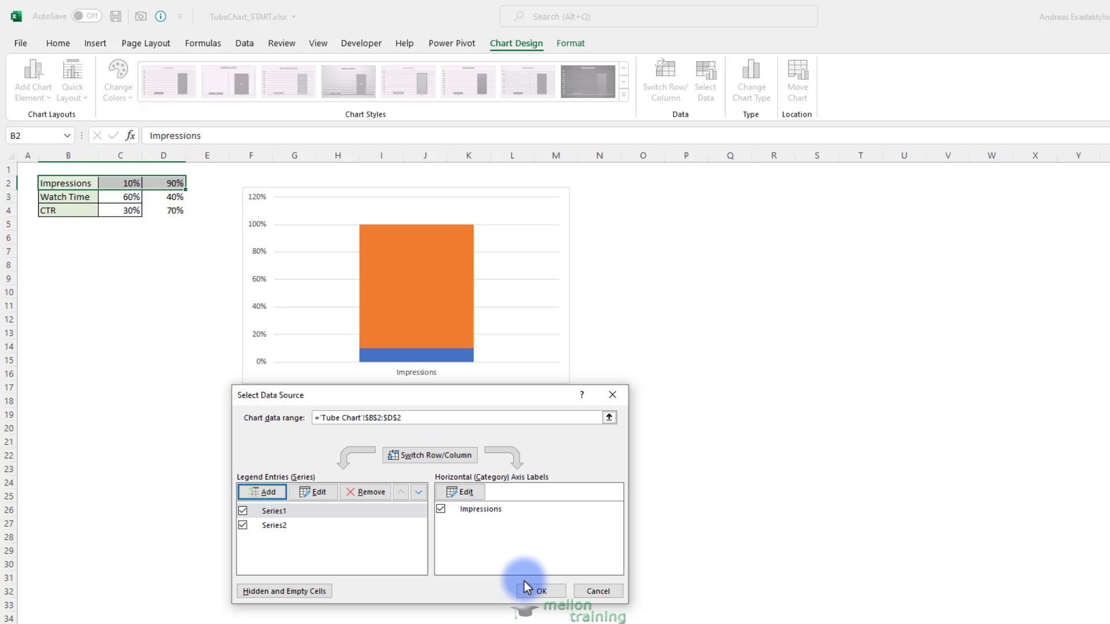
click(541, 592)
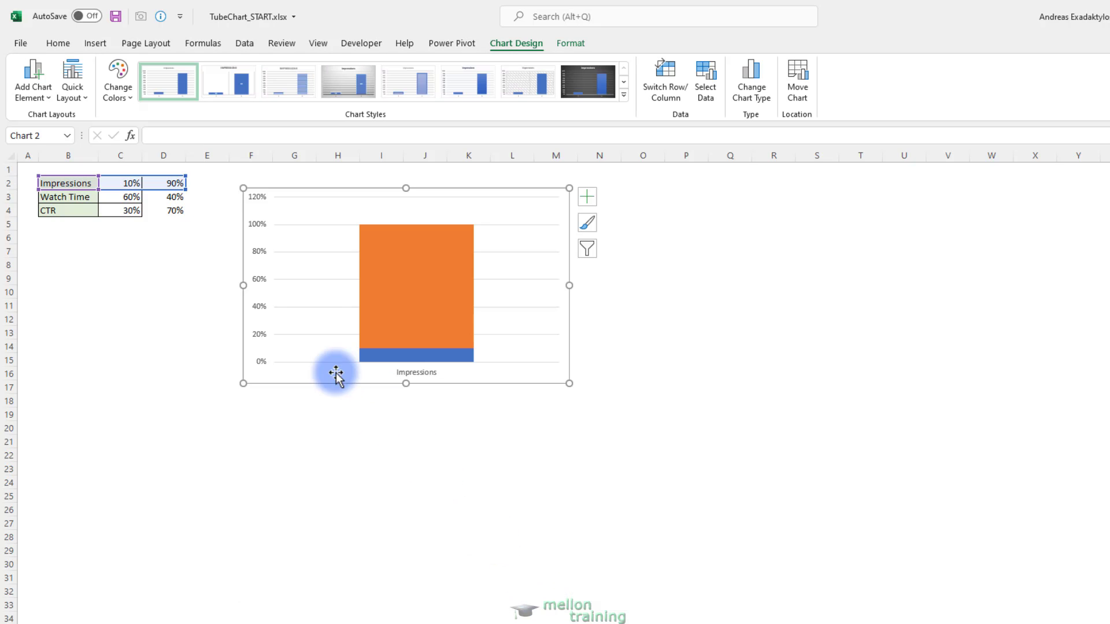
Set the maximum bound of the chart's vertical axis to 1 and close the axis formatting
right_click(258, 278)
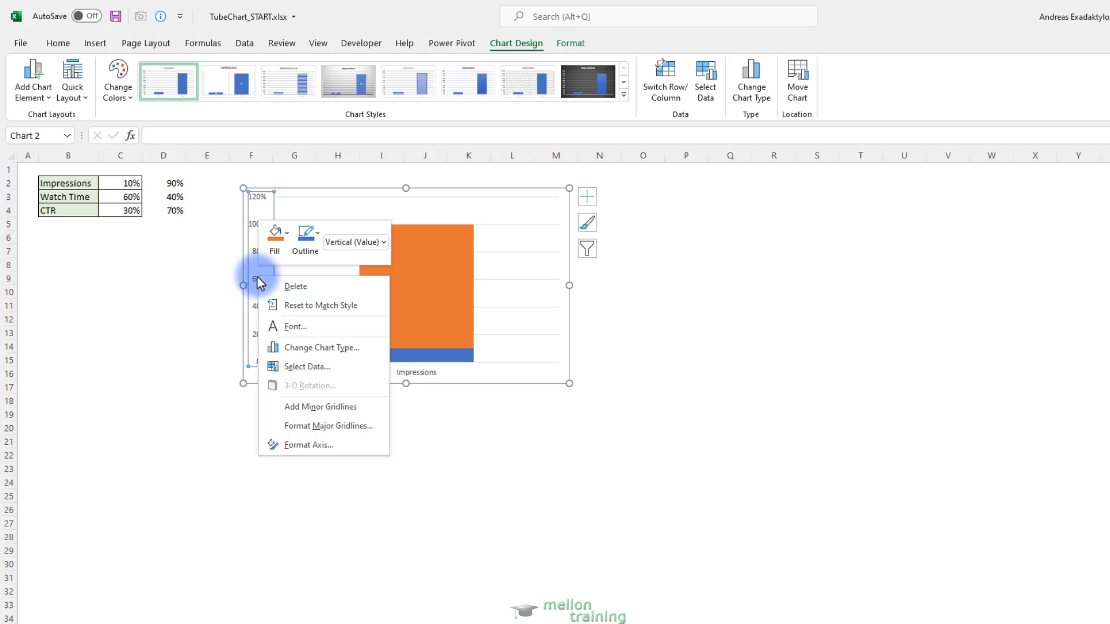
click(329, 445)
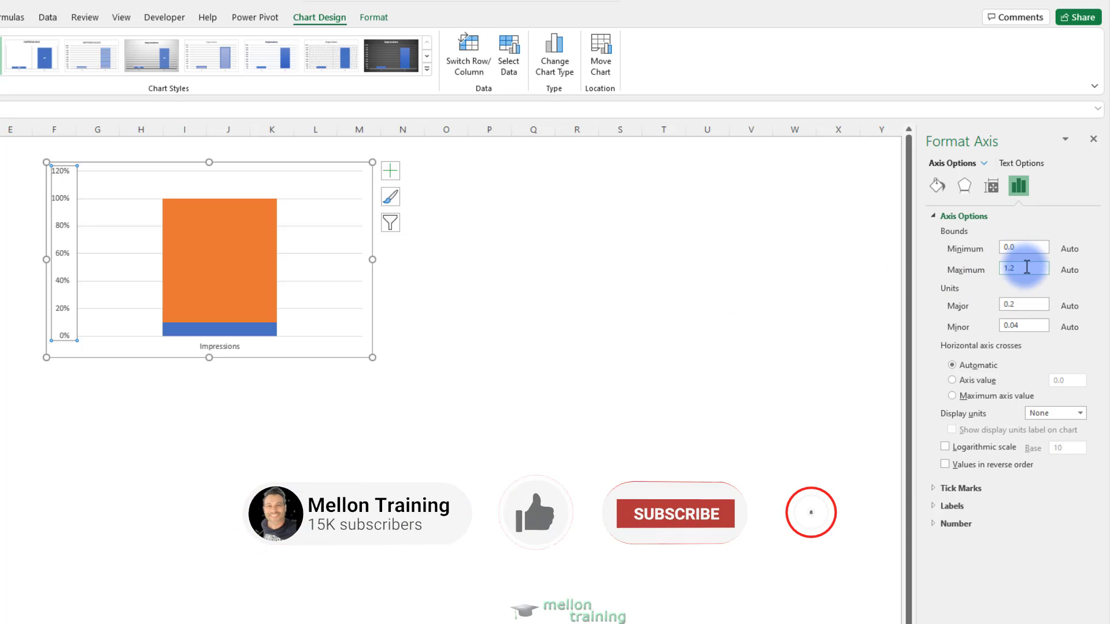
double_click(1028, 268)
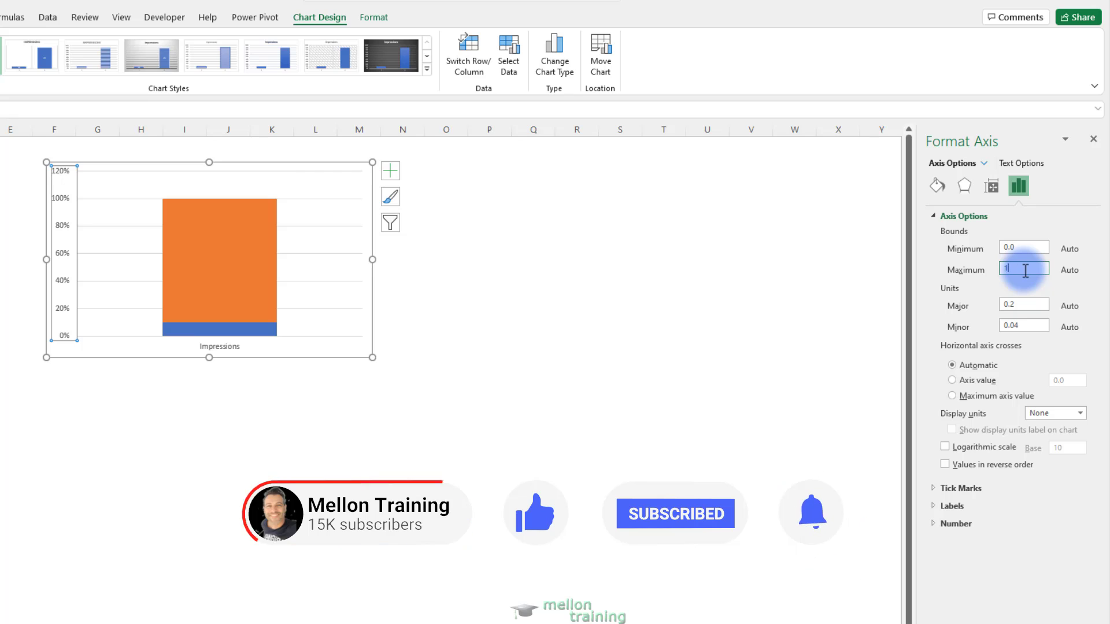
text(1)
key(Return)
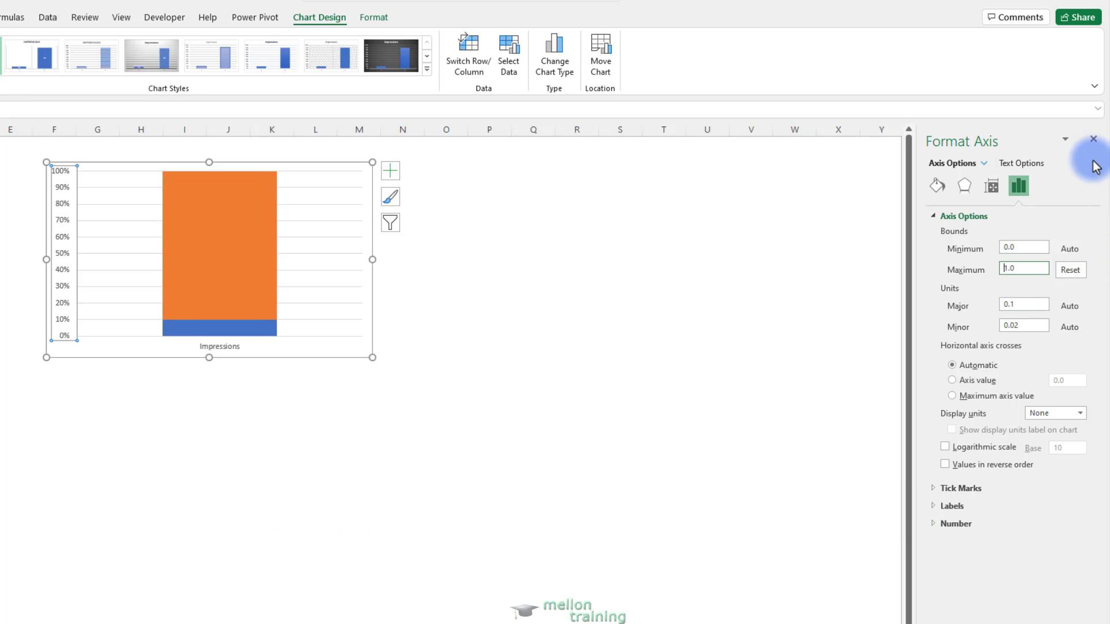
click(1094, 139)
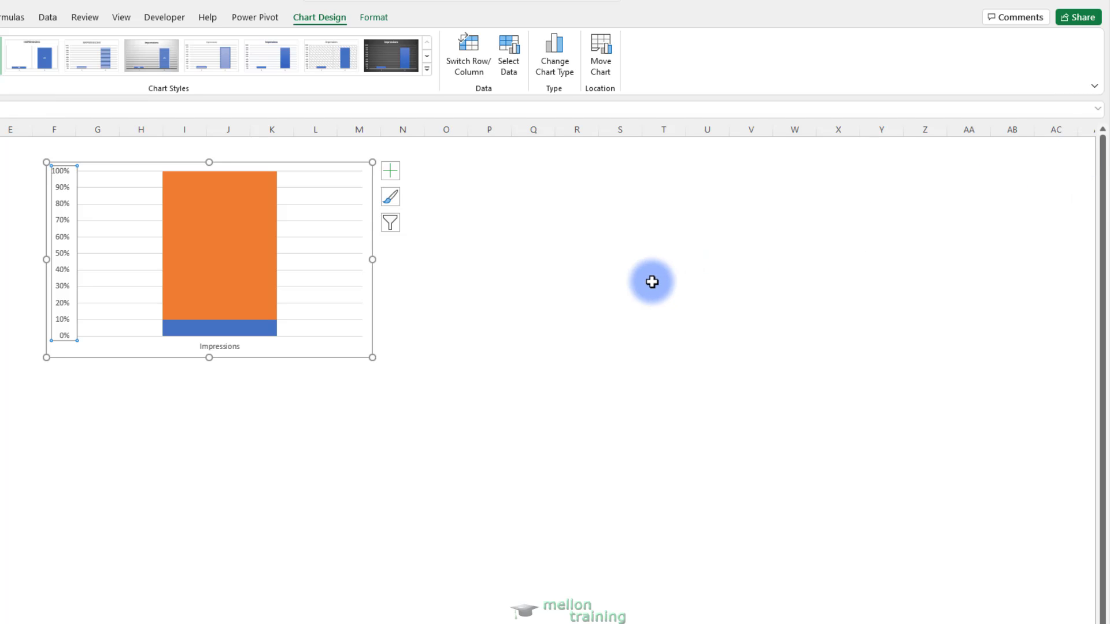
Delete the horizontal gridlines and the vertical axis labels from the Impressions chart
click(123, 237)
key(Delete)
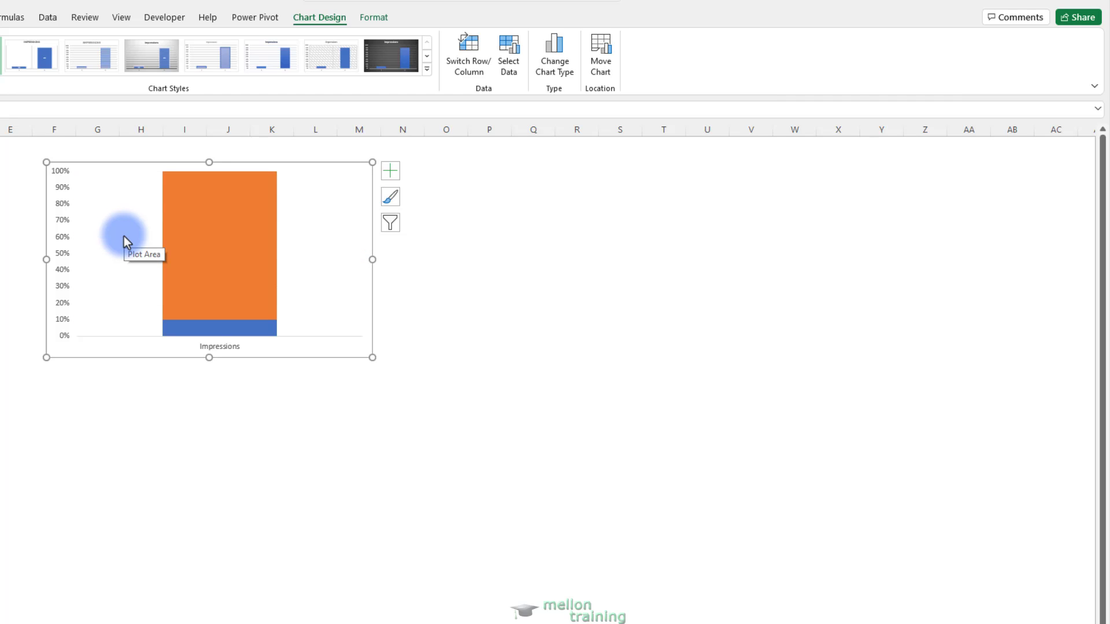
click(63, 272)
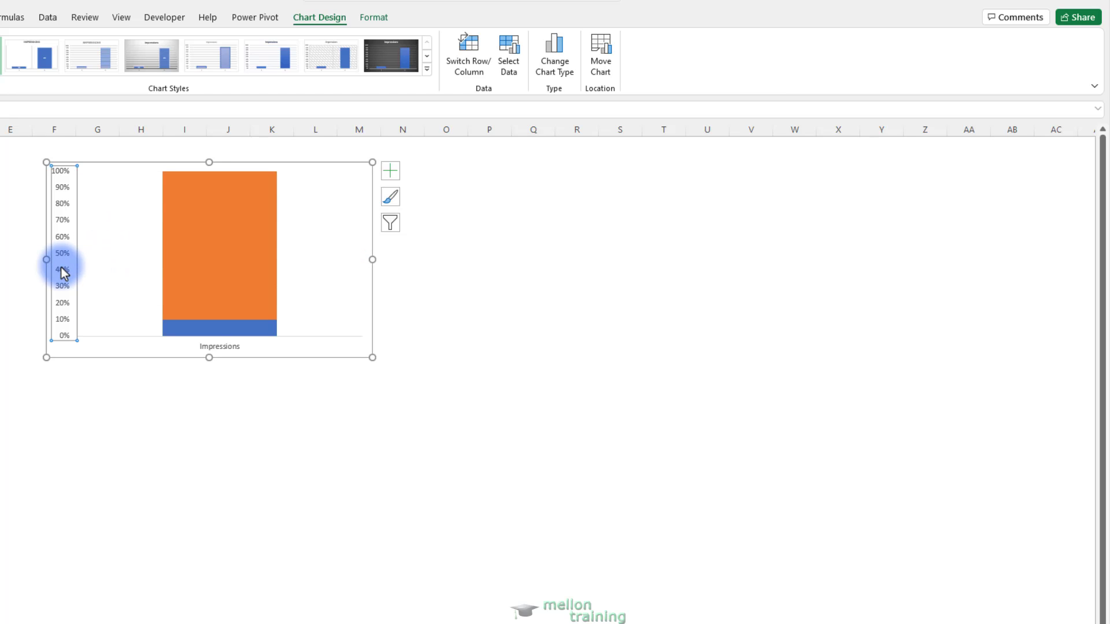
key(Delete)
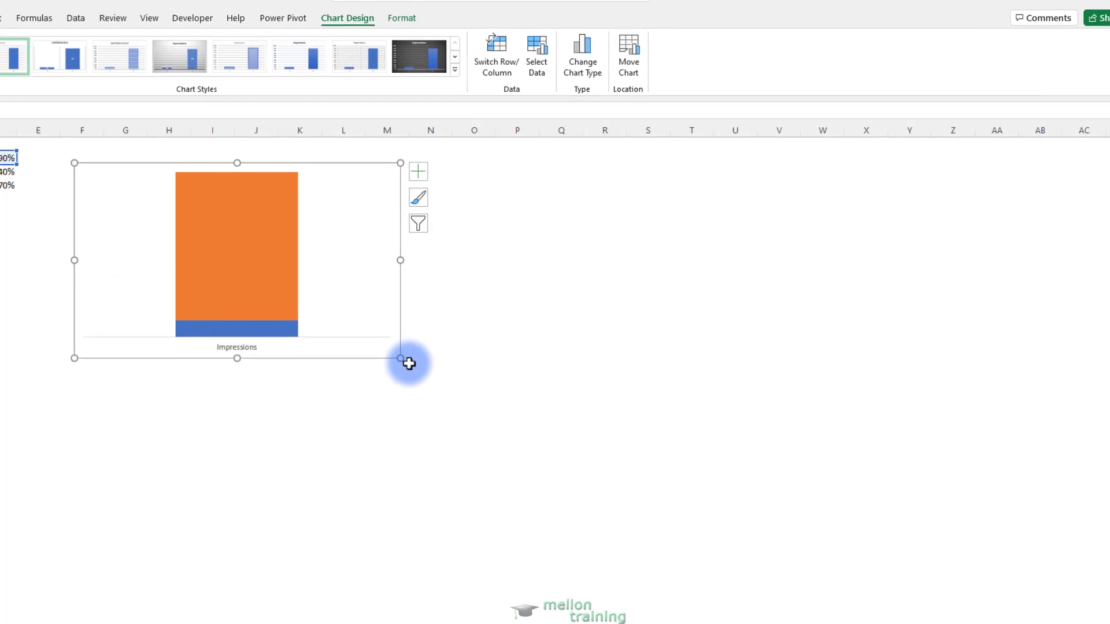
Resize the chart to a narrow, tall shape and place it below the data table, around rows 8 to 23
drag(373, 357, 310, 353)
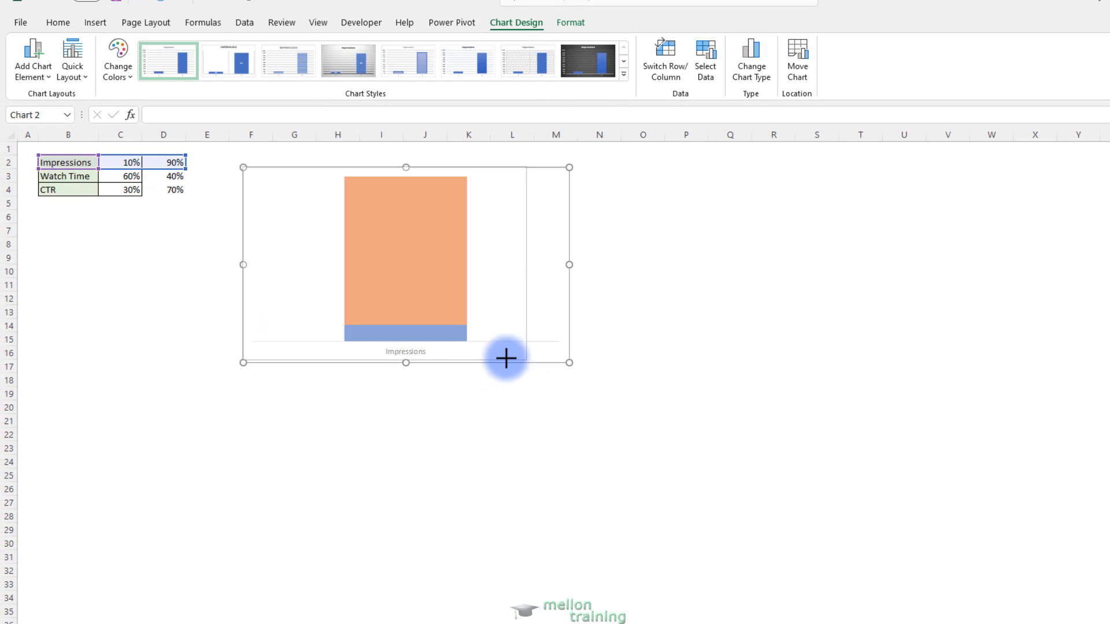
drag(506, 358, 364, 377)
drag(364, 318, 203, 389)
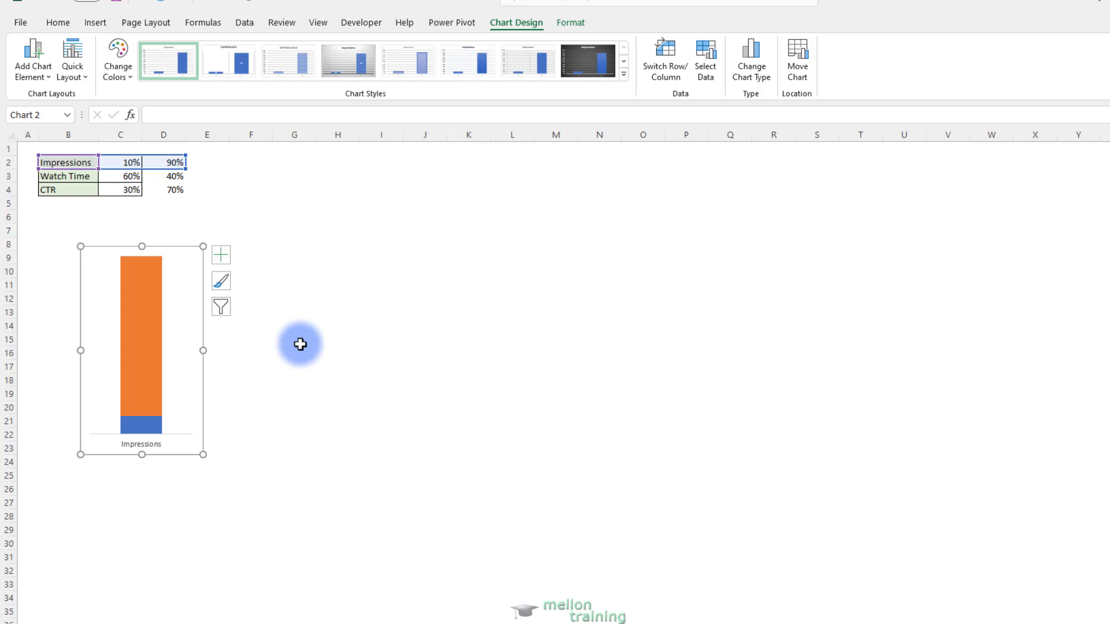
Set the orange remainder segment of the Impressions column to No Fill
click(145, 363)
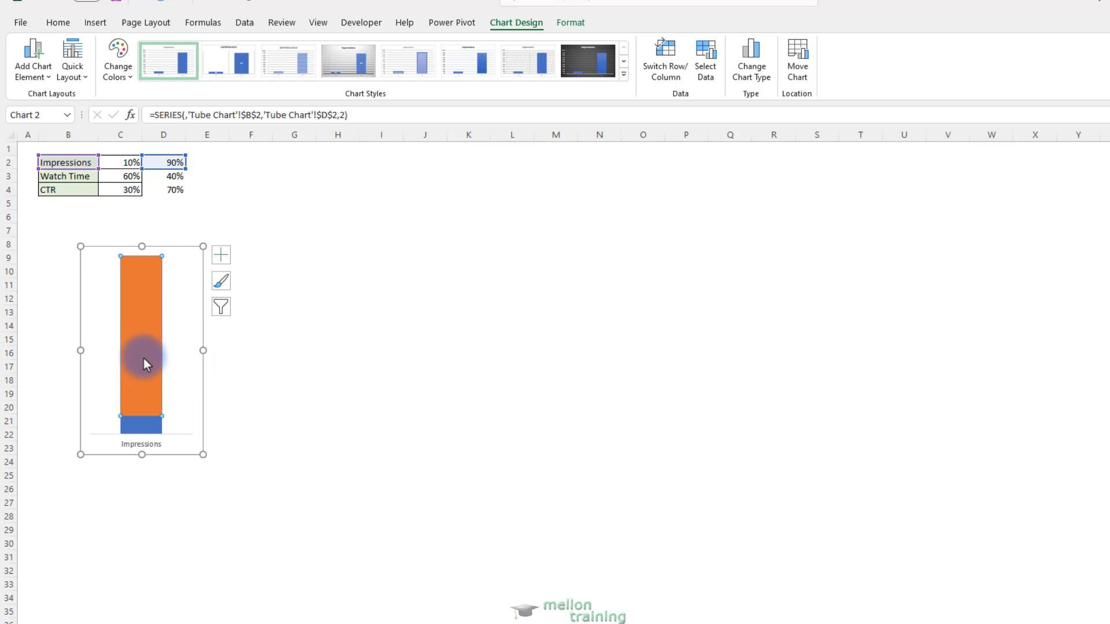
right_click(144, 362)
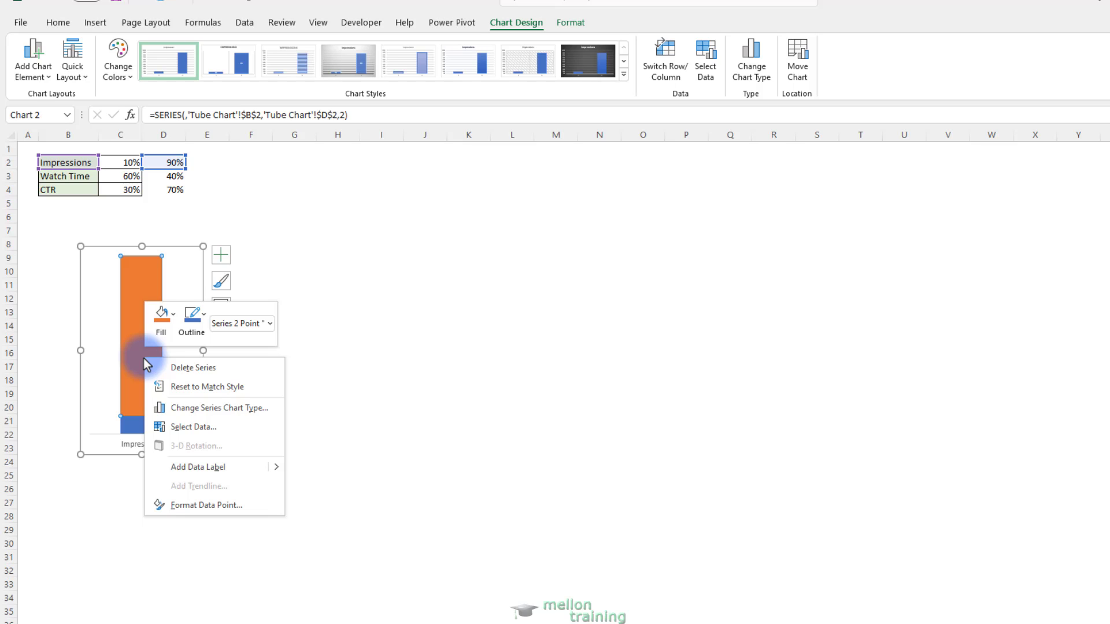
click(162, 318)
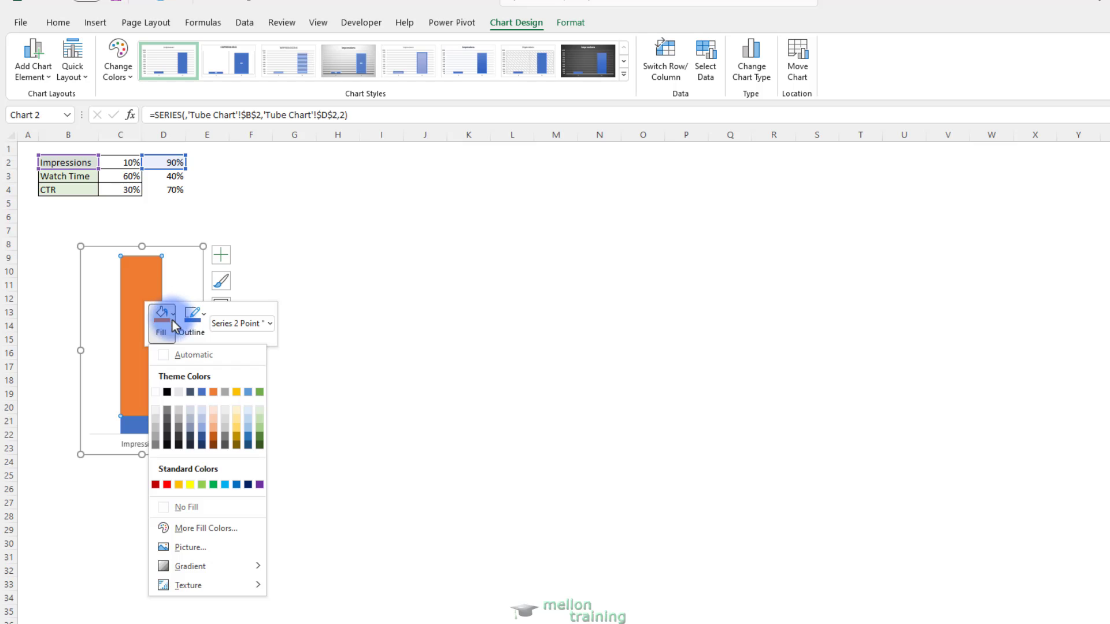
click(201, 509)
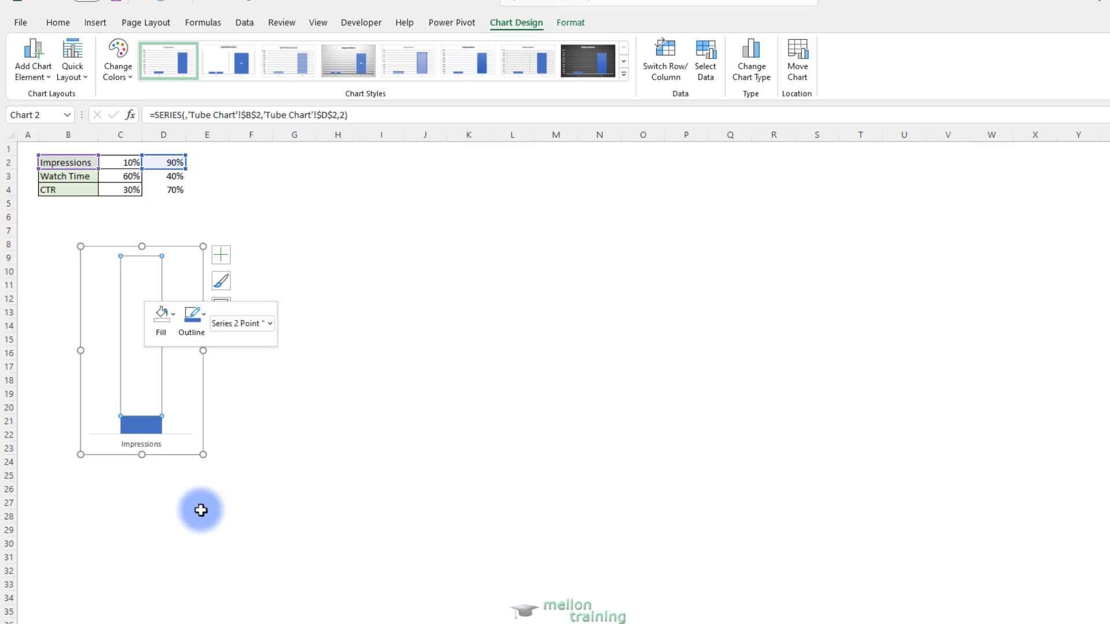
Remove both the fill and the outline from the chart's plot area
click(95, 361)
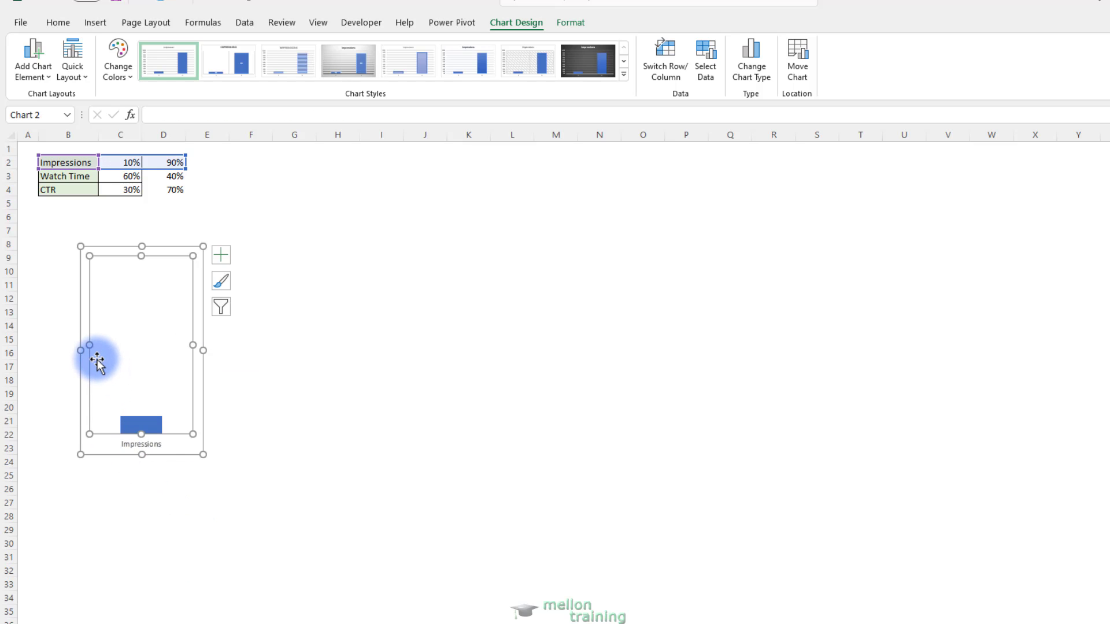
right_click(97, 361)
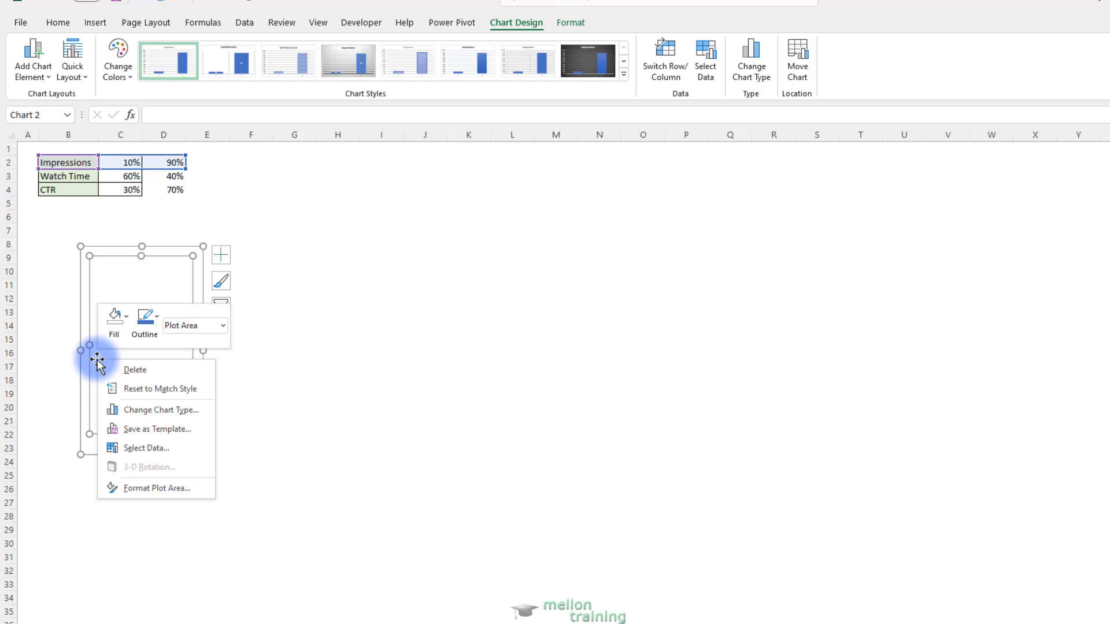
click(118, 323)
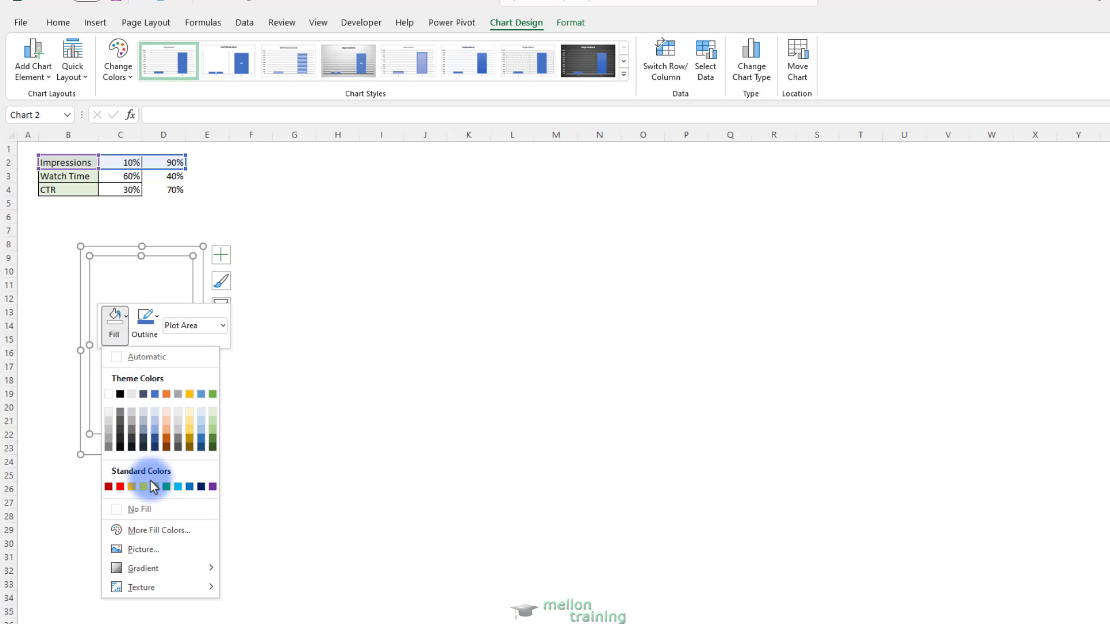
click(147, 511)
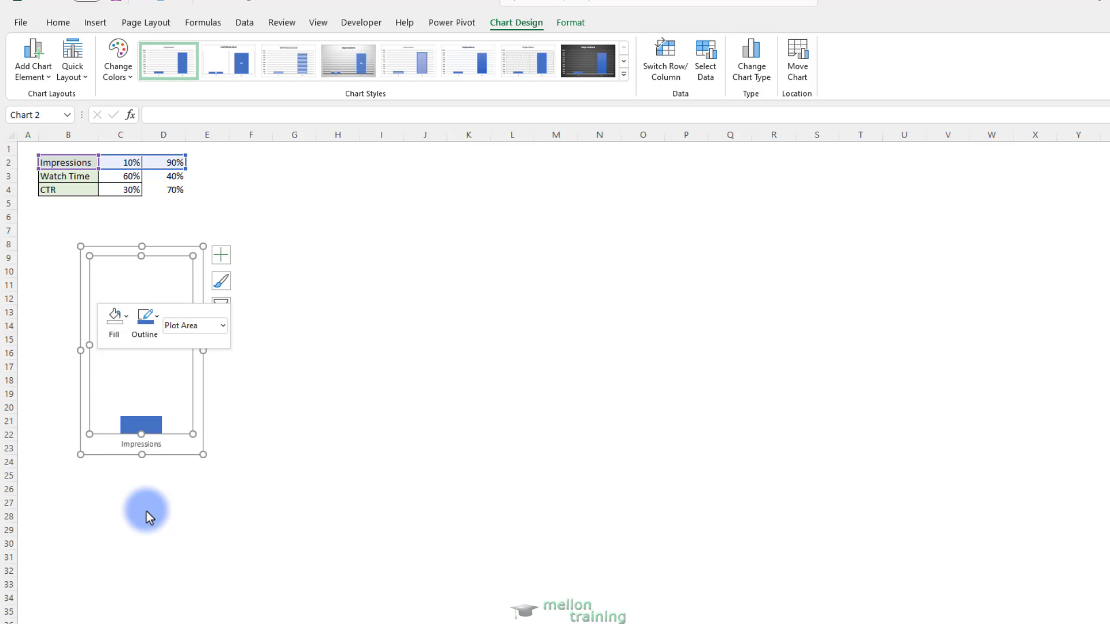
click(150, 316)
click(175, 509)
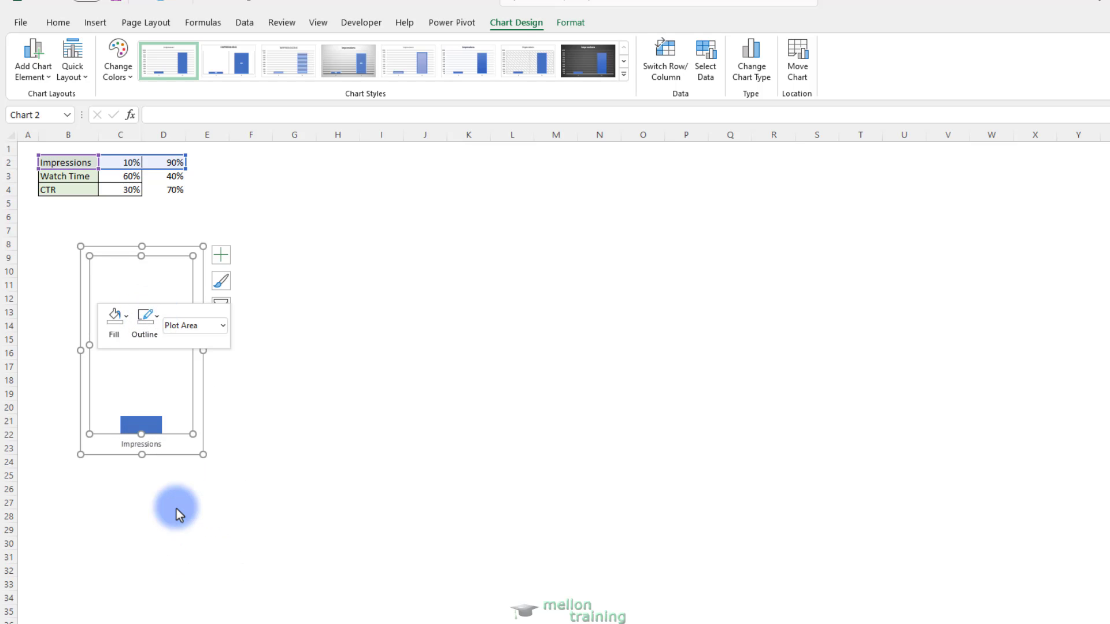
Remove the outline from the Impressions chart's chart area
click(280, 399)
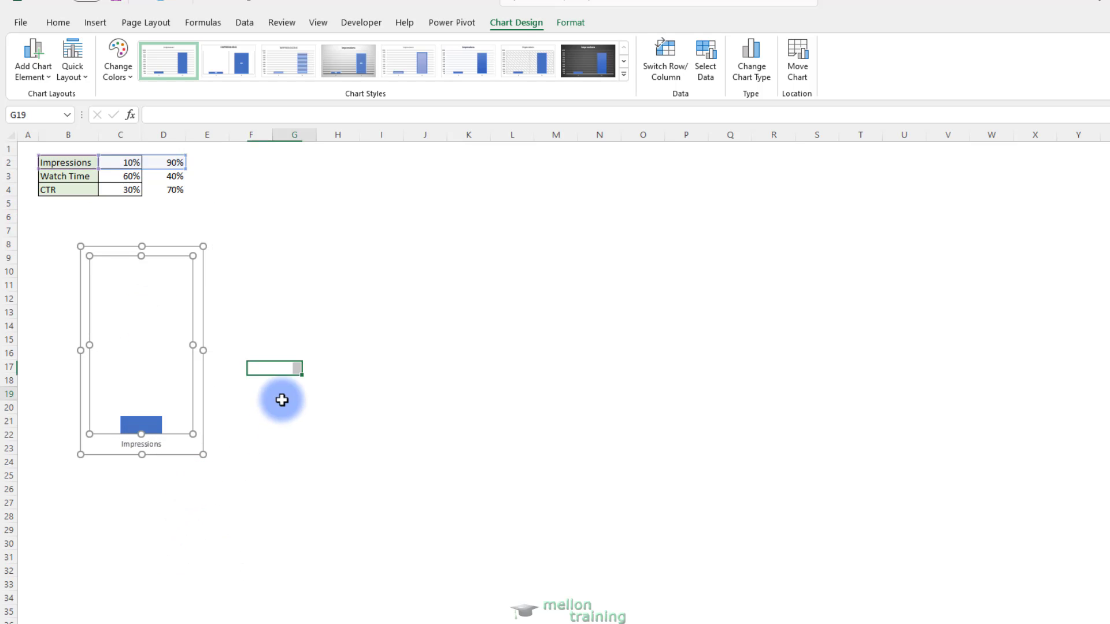
click(257, 300)
right_click(81, 323)
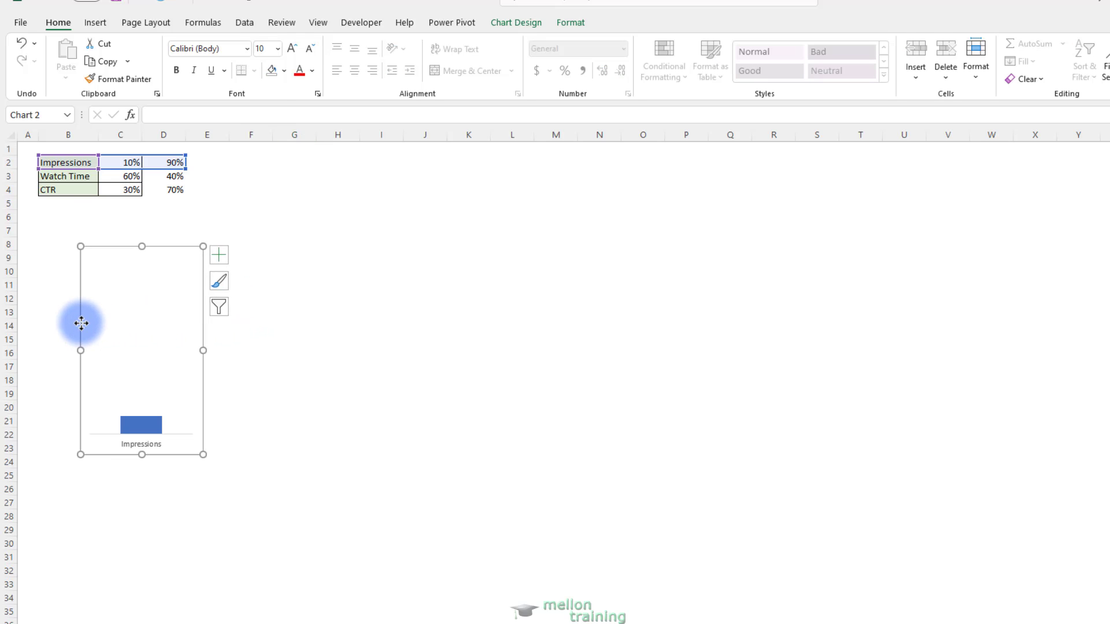
click(140, 279)
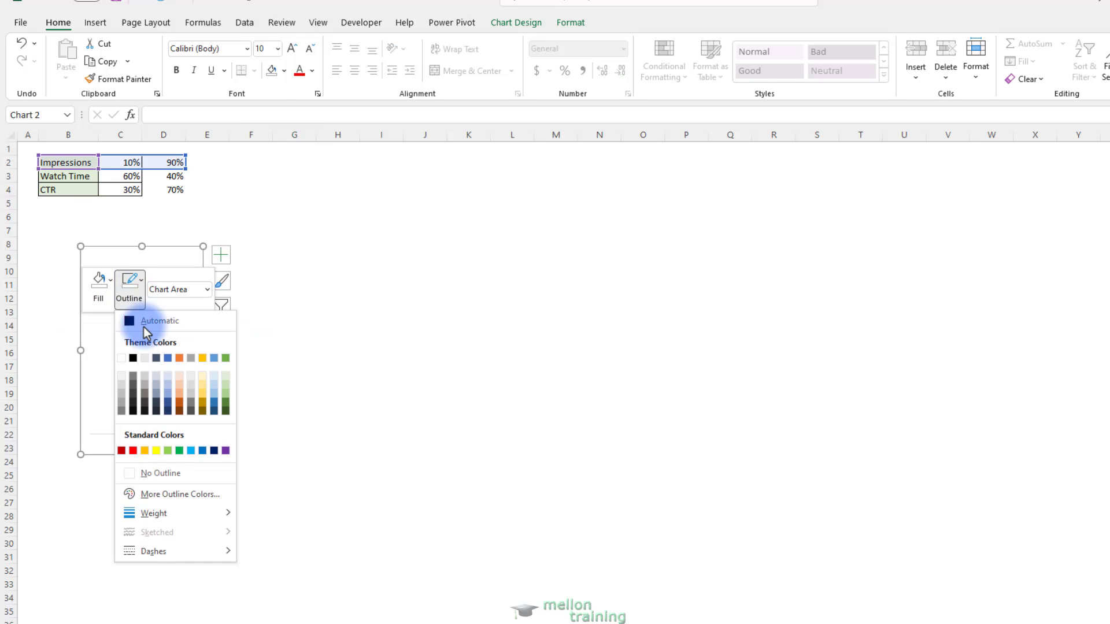
click(154, 466)
click(240, 368)
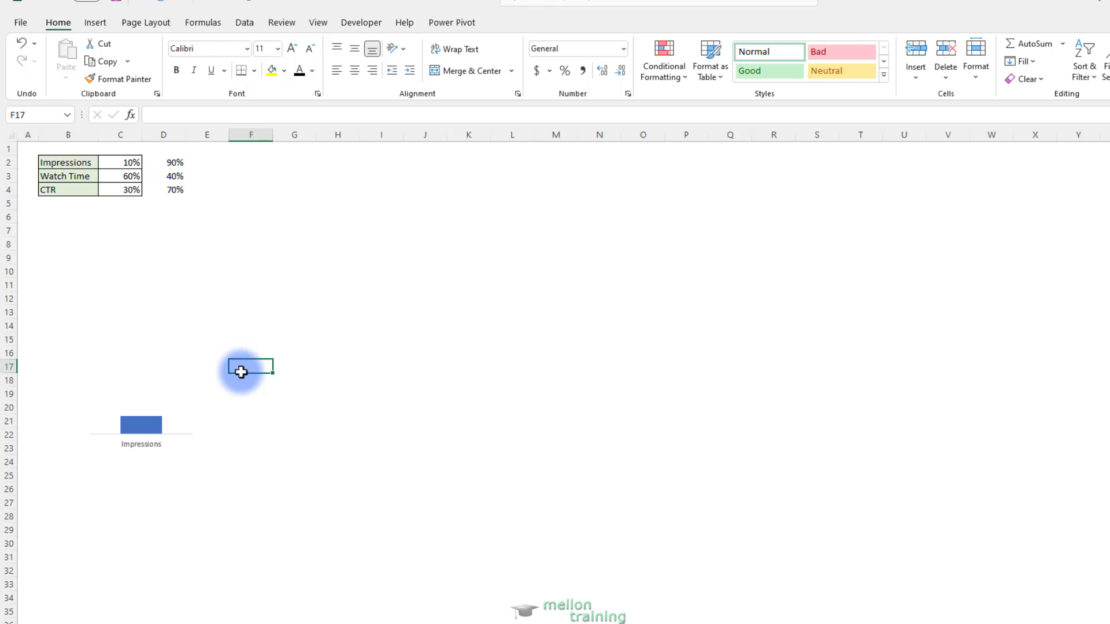
Make two copies of the Impressions chart and line them up beside it, over columns F–H and J–L from row 8
click(184, 436)
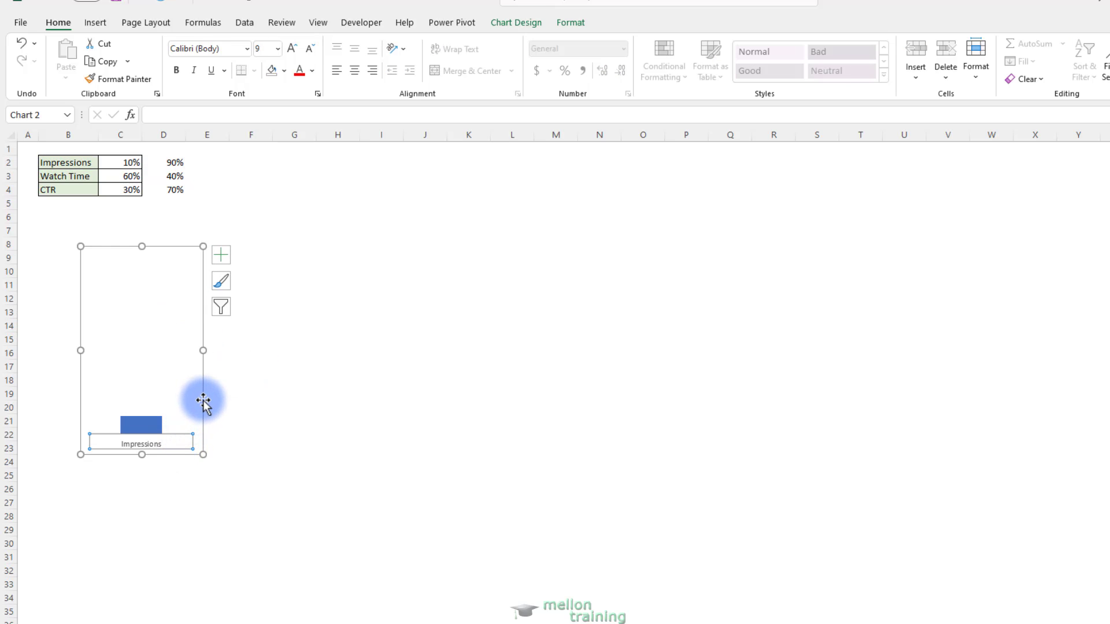
key(ctrl+c)
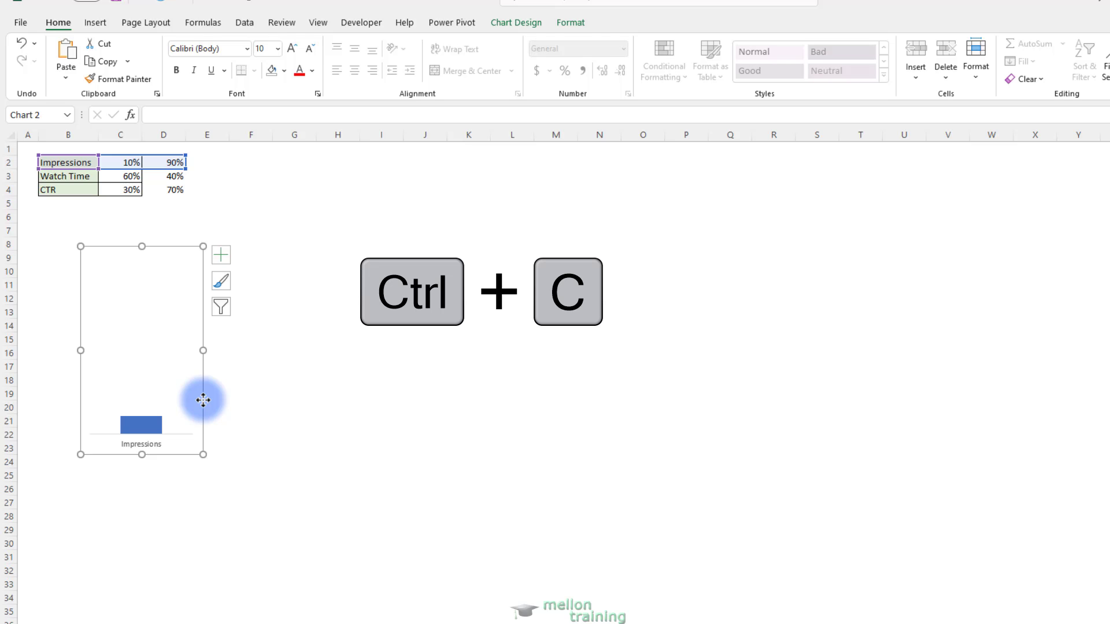
click(265, 272)
key(ctrl+v)
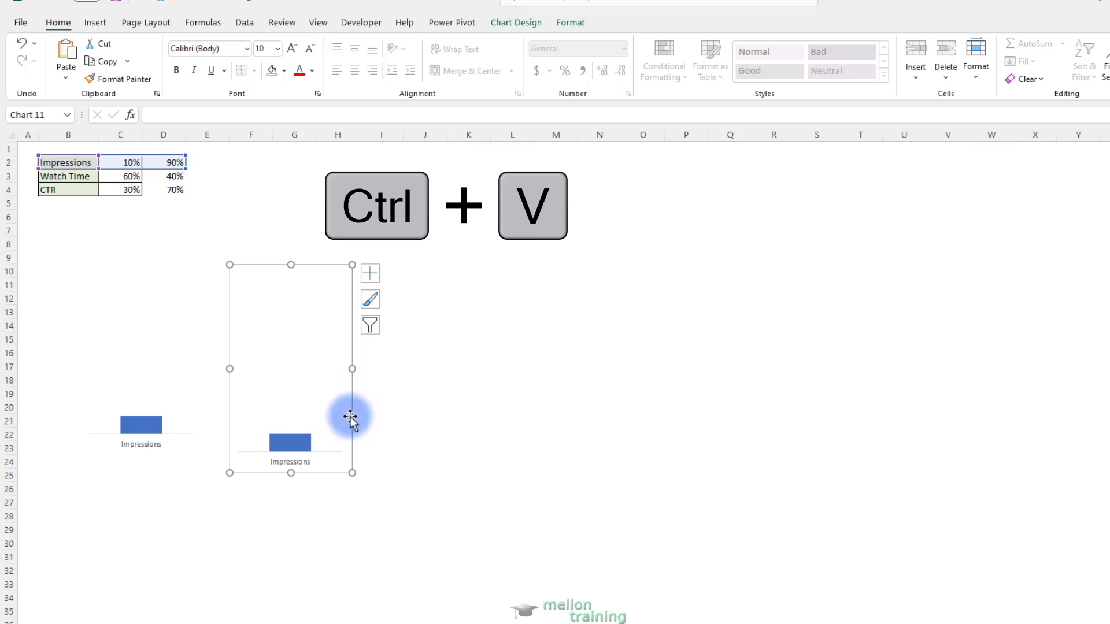
drag(355, 421, 364, 401)
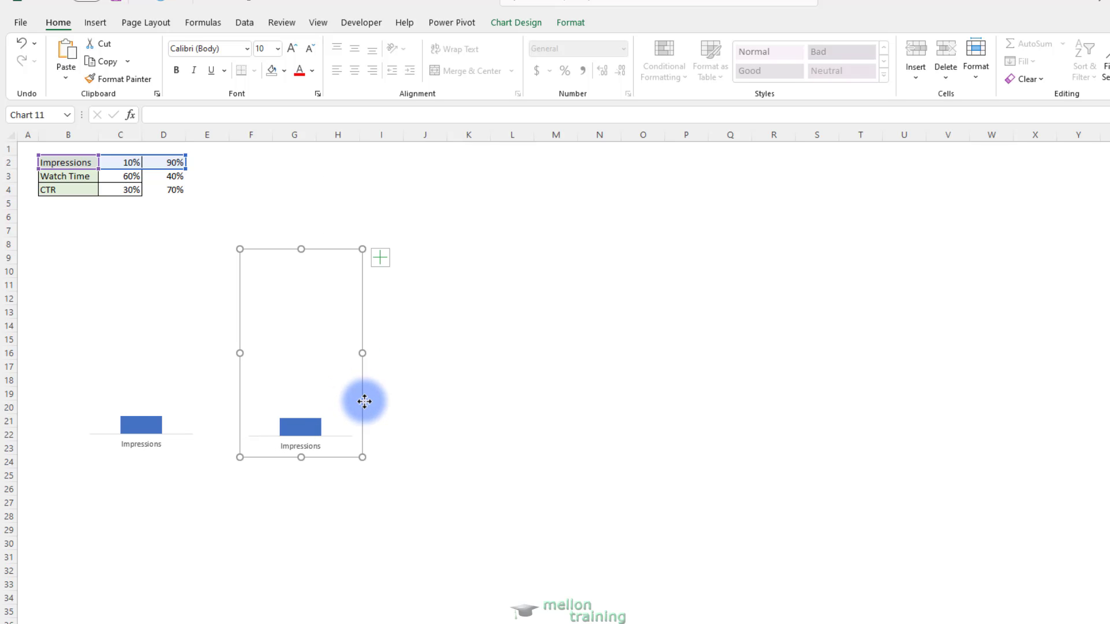
click(431, 435)
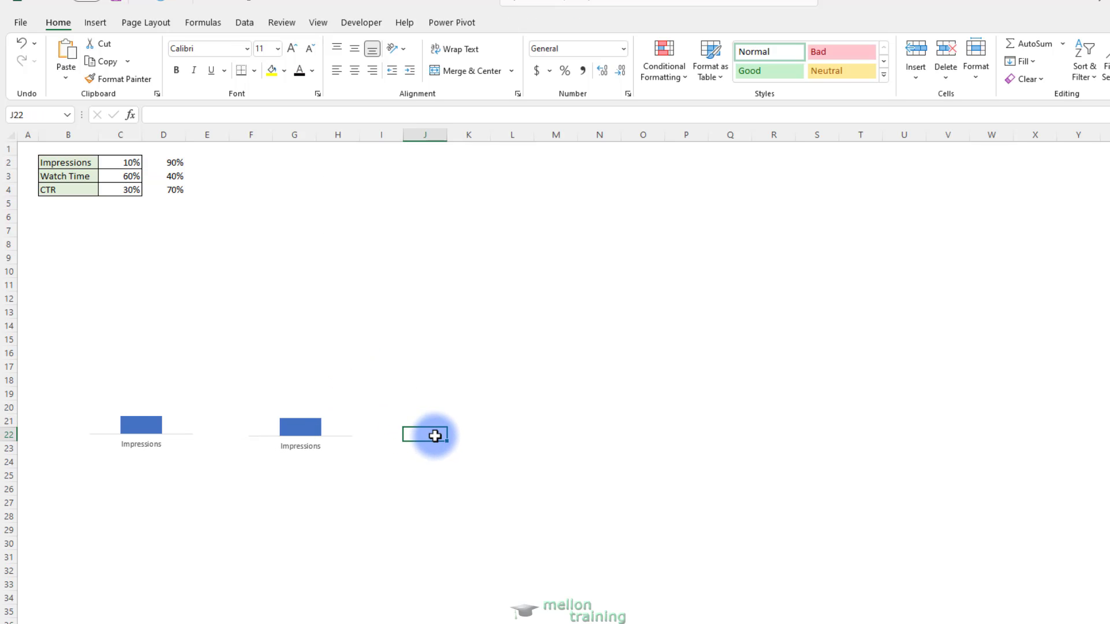
key(ctrl+v)
drag(525, 522, 537, 338)
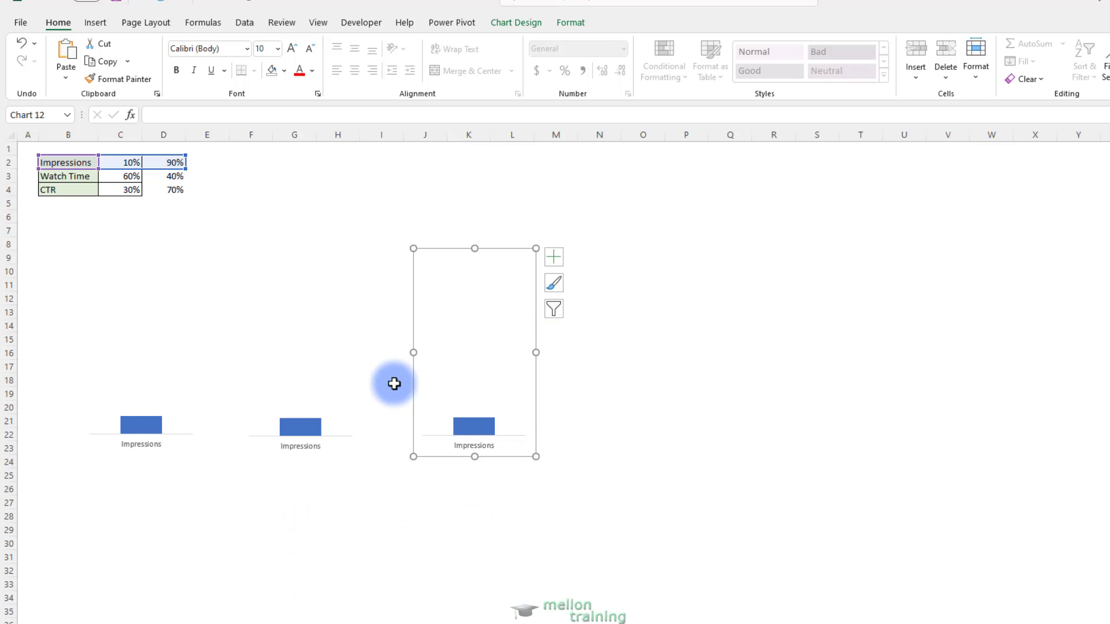
Nudge the middle chart copy up slightly and shift its source data range to the Watch Time row, B3:D3
click(360, 398)
drag(364, 416, 363, 412)
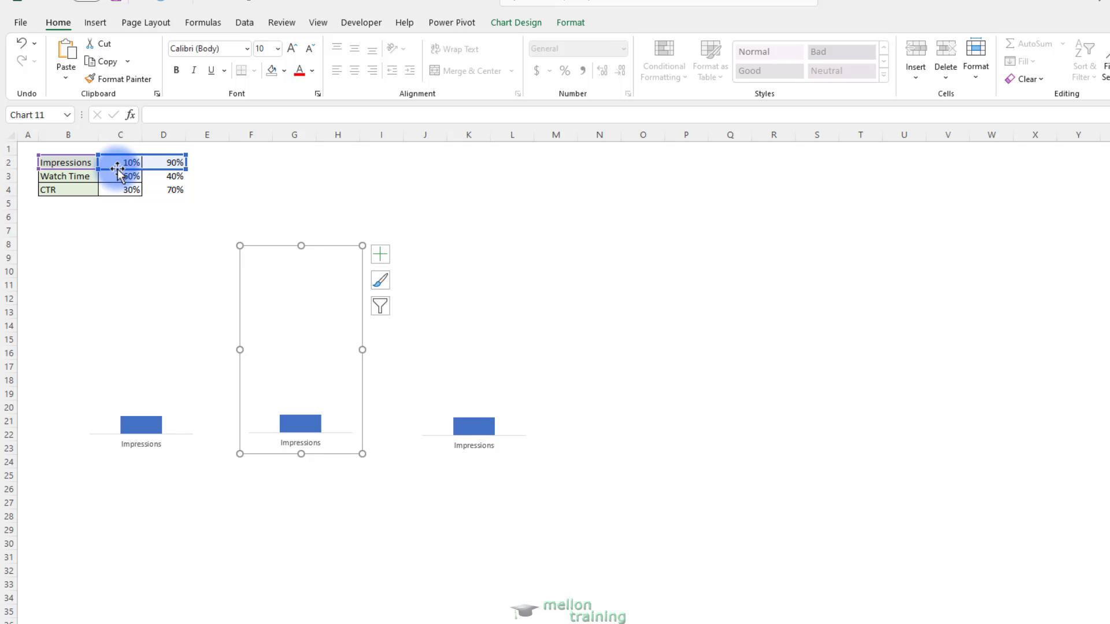
drag(117, 169, 118, 181)
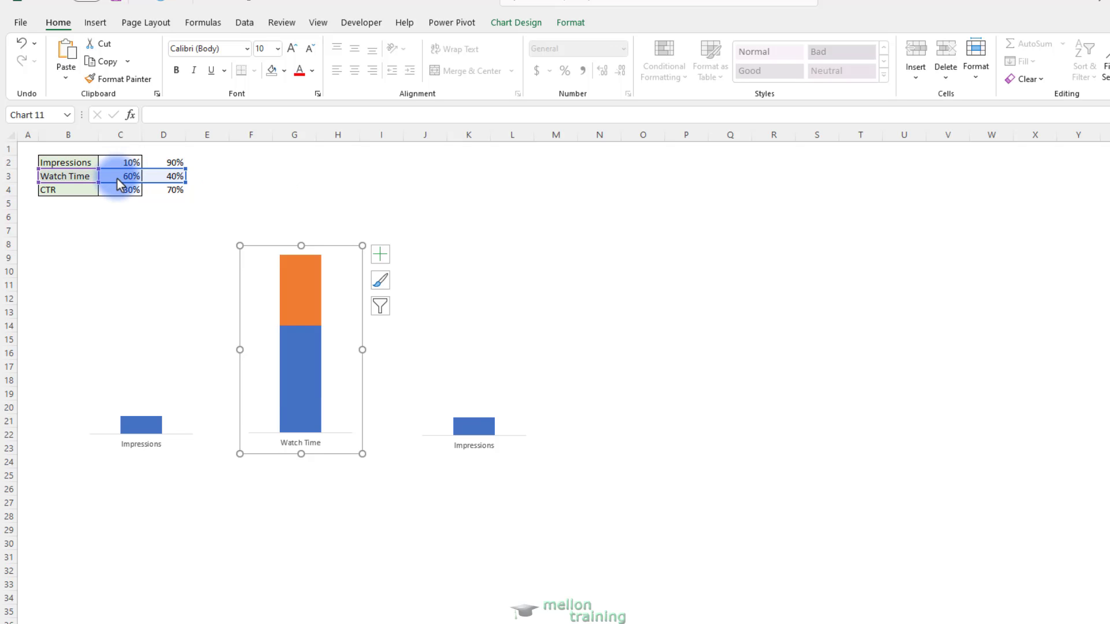
Shift the source data range of the chart copy over columns J–L to the CTR row, B4:D4
click(521, 432)
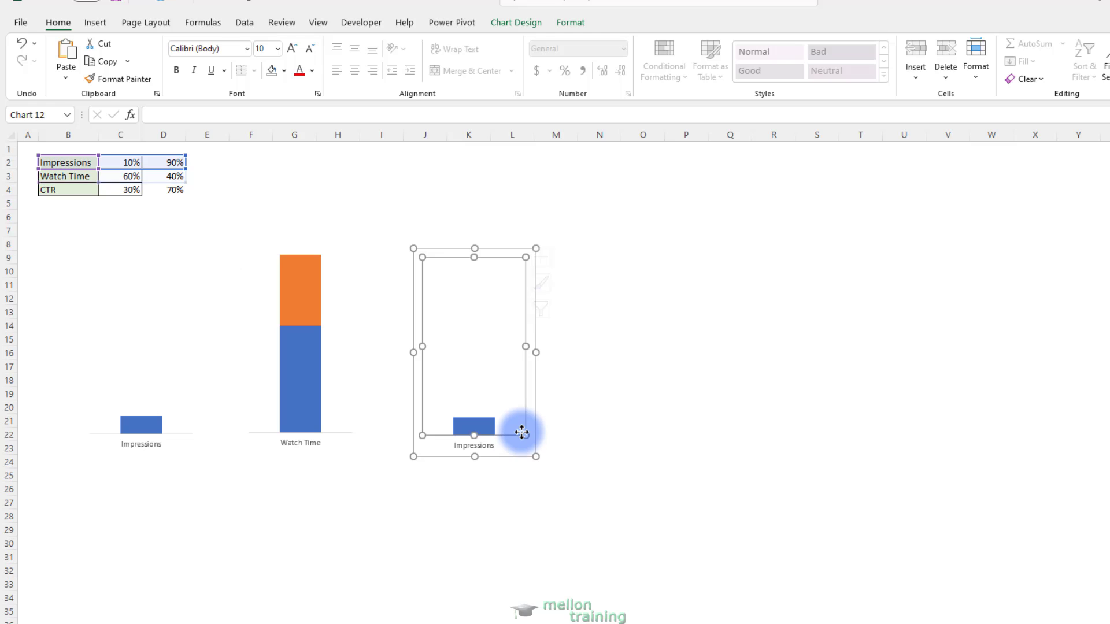
click(531, 434)
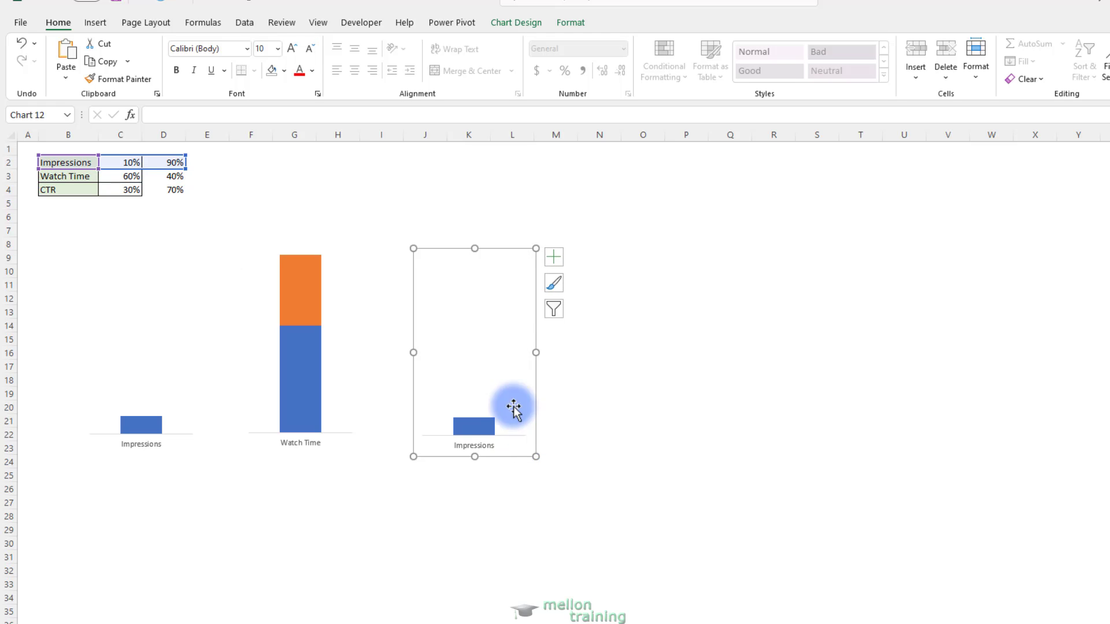
drag(129, 168, 132, 197)
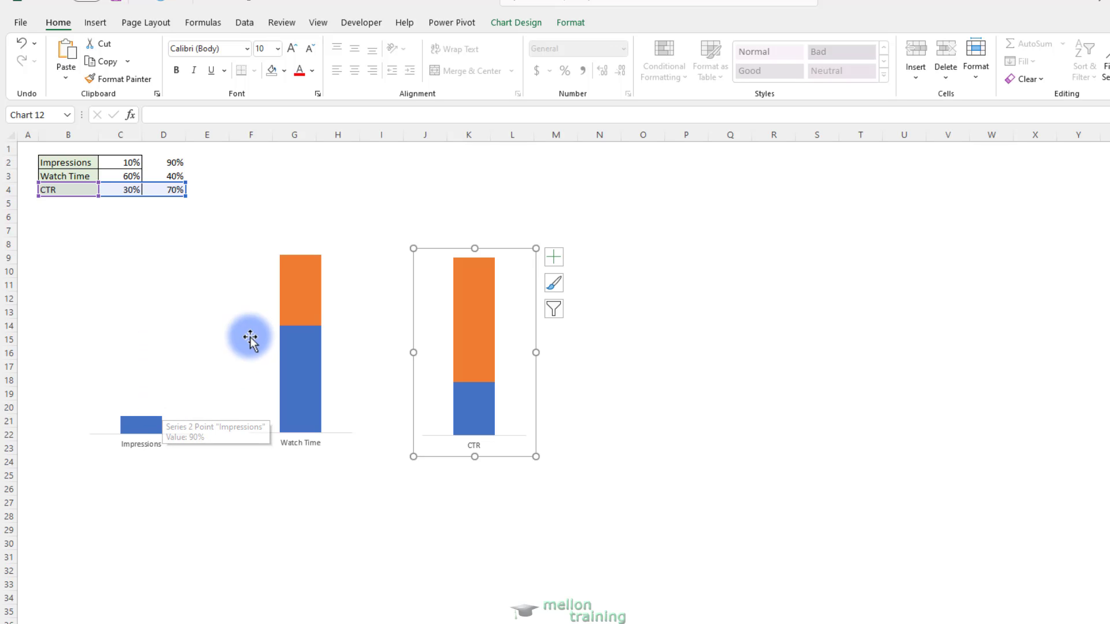
Set the orange remainder segment of the Watch Time column to No Fill and No Outline
click(302, 310)
right_click(306, 309)
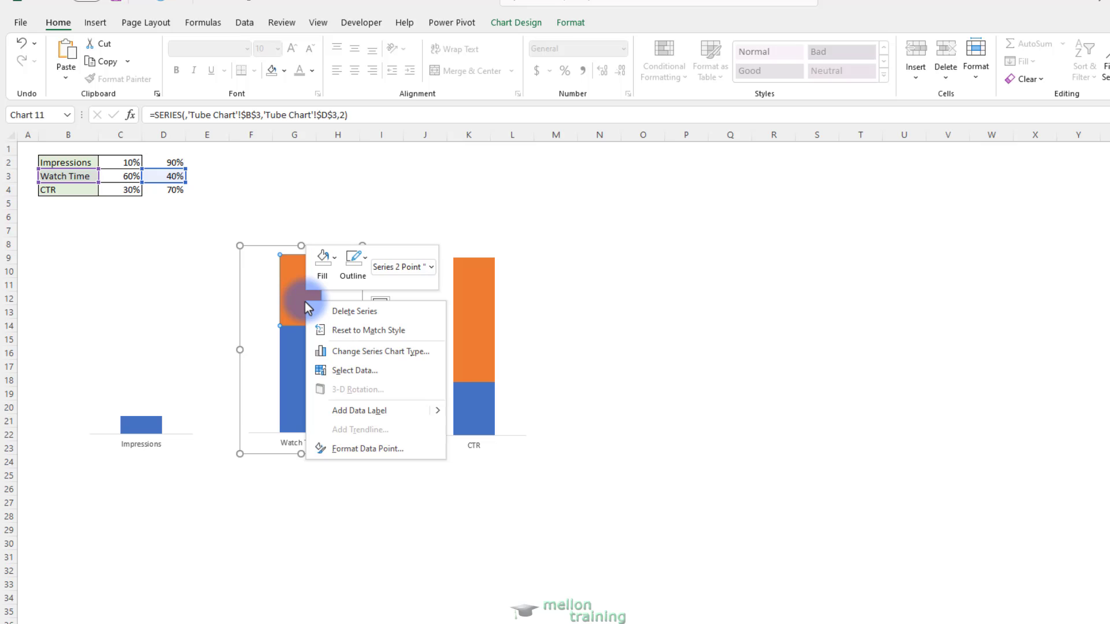
click(327, 263)
click(359, 447)
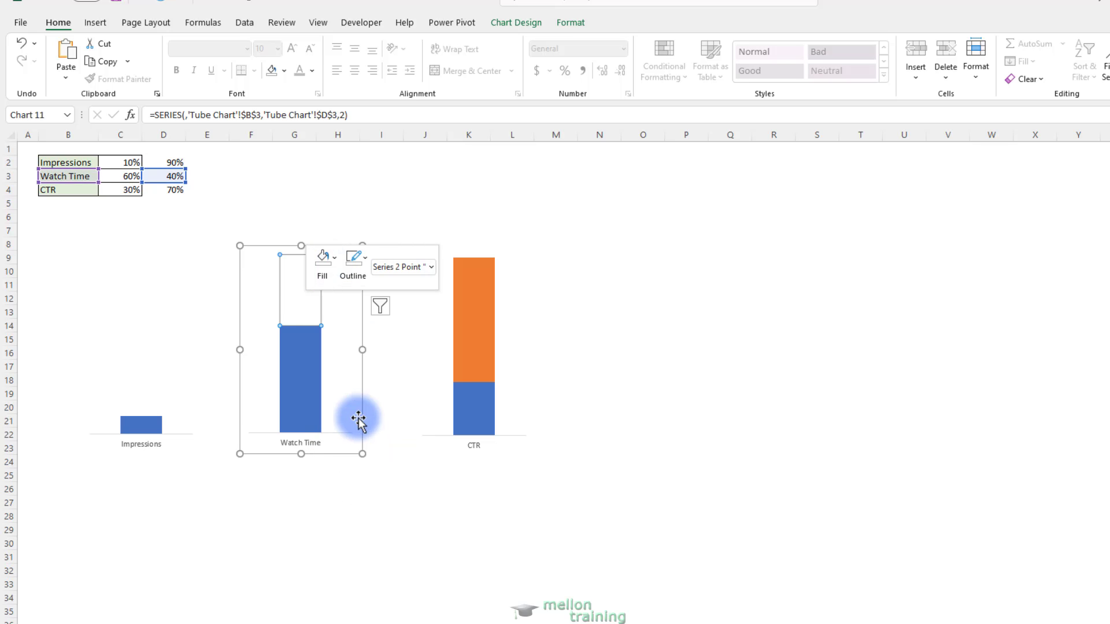
click(363, 264)
click(386, 451)
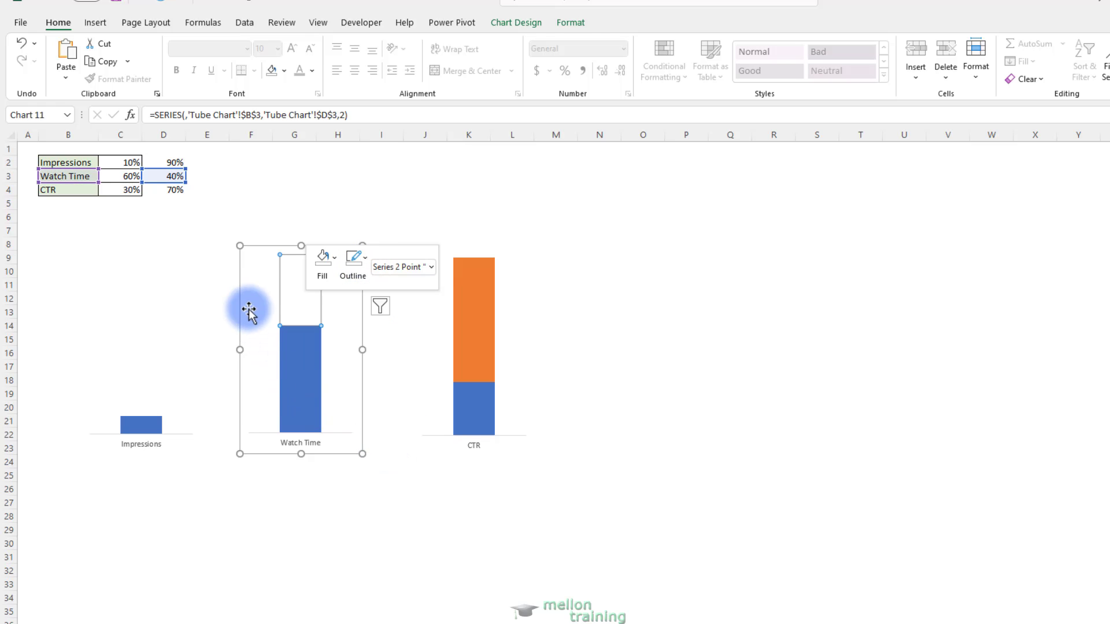
Remove the outline from the Watch Time chart's chart area
right_click(241, 282)
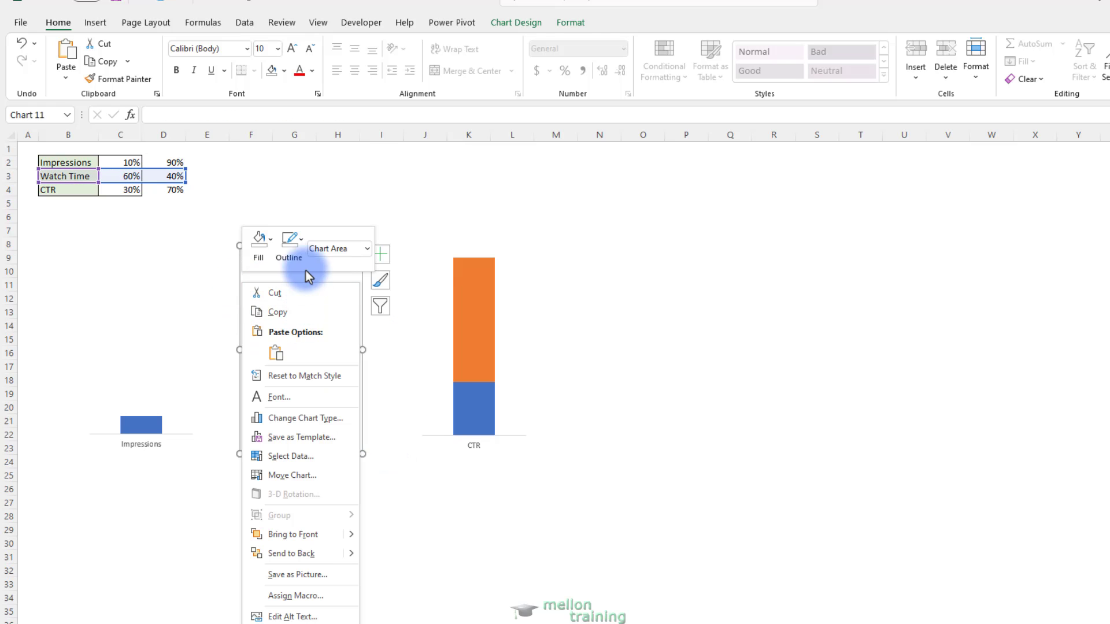
click(292, 245)
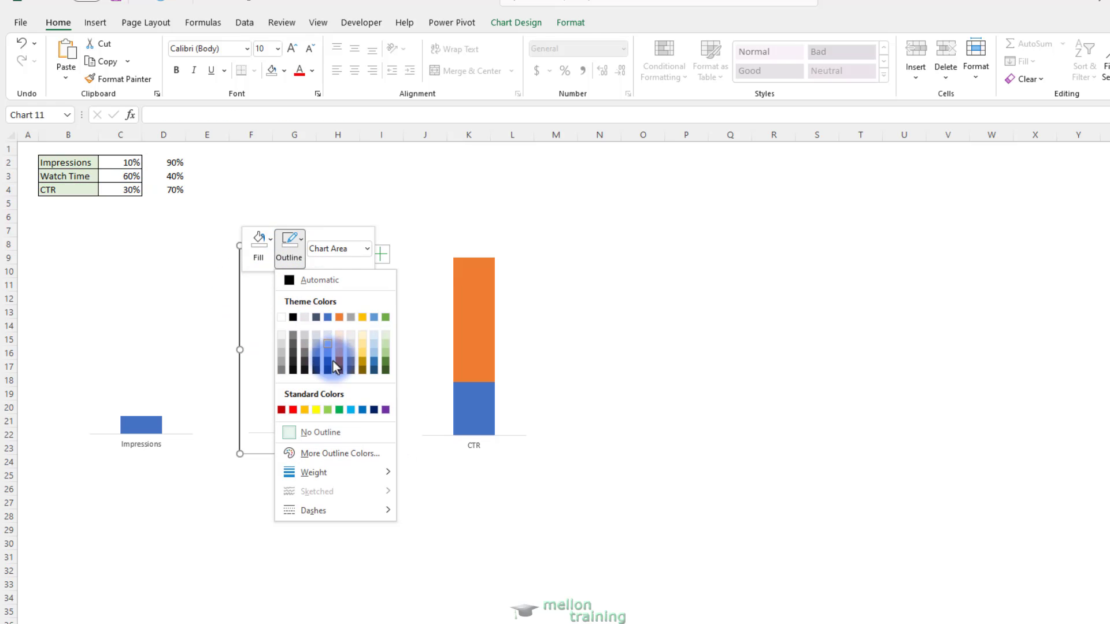
click(324, 434)
click(378, 389)
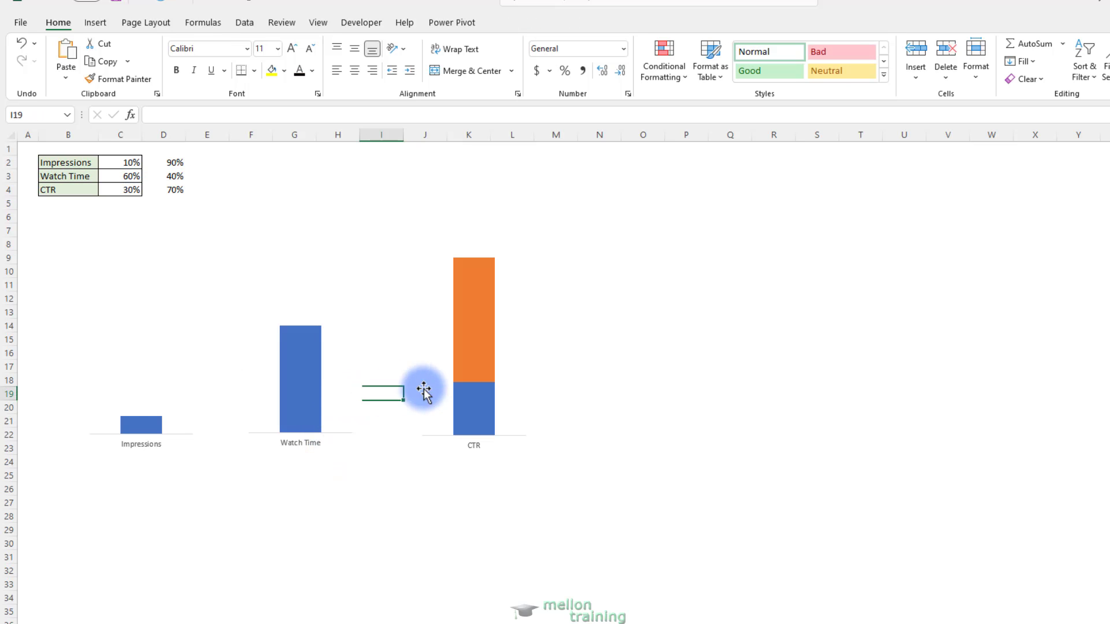
Set the orange remainder segment of the CTR column to No Fill and No Outline
click(487, 347)
right_click(475, 331)
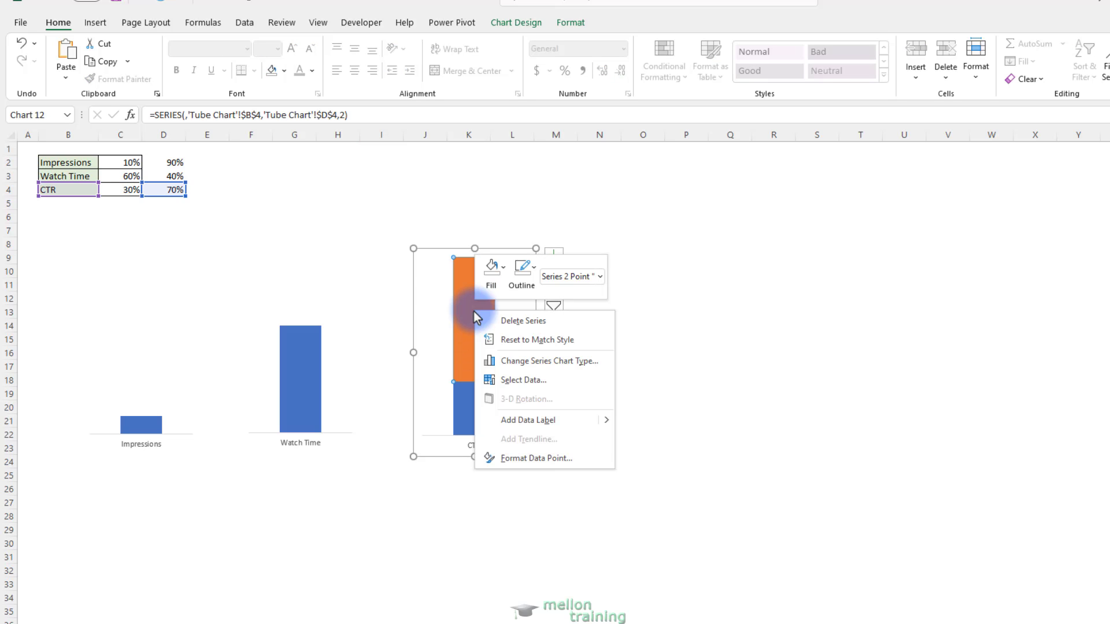
click(492, 270)
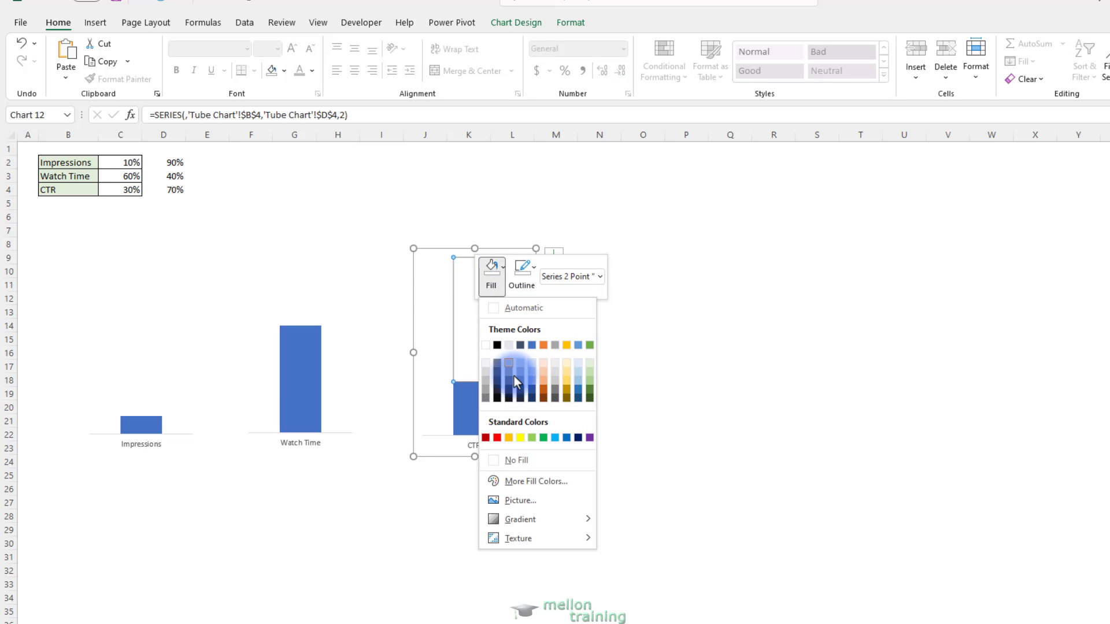
click(517, 461)
click(530, 274)
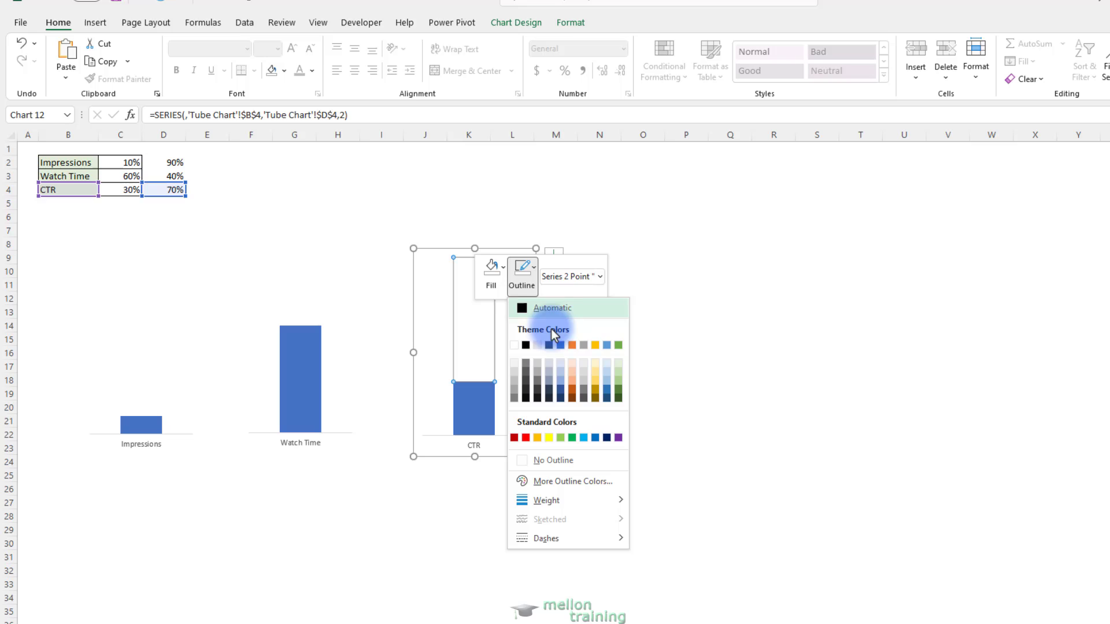
click(554, 459)
click(610, 379)
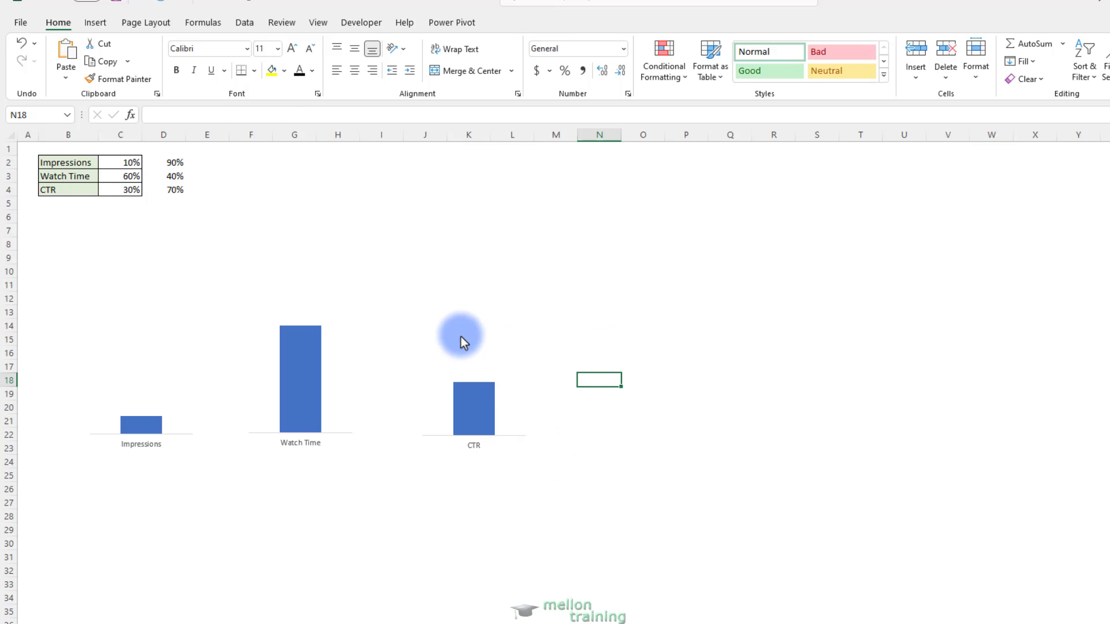
Set the Impressions chart's chart area to No Fill so that its background is transparent
click(206, 356)
click(202, 370)
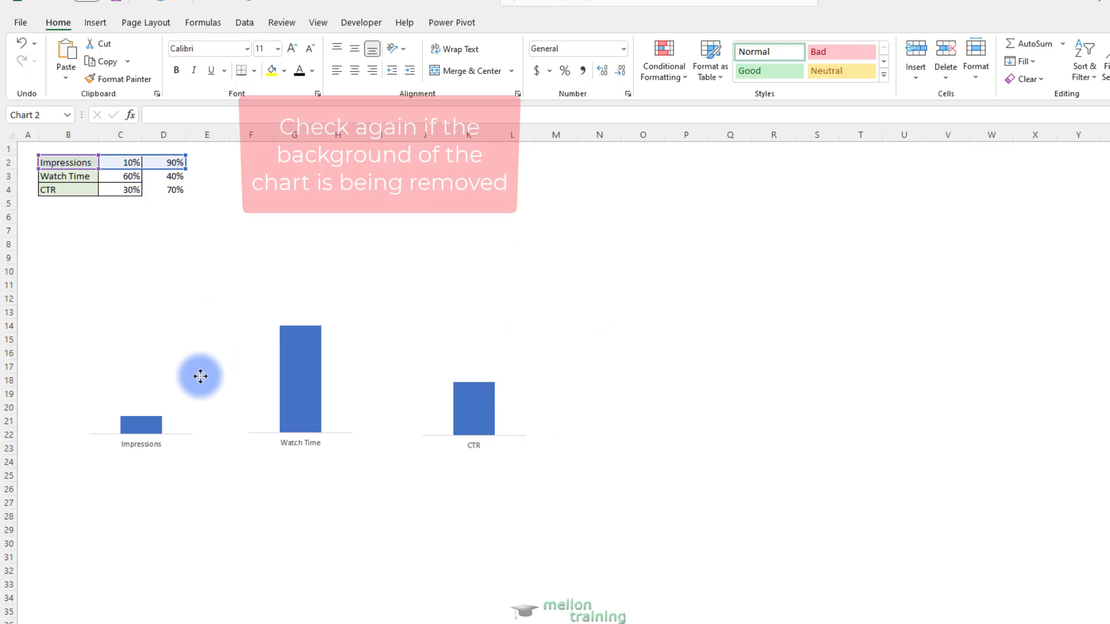
click(94, 307)
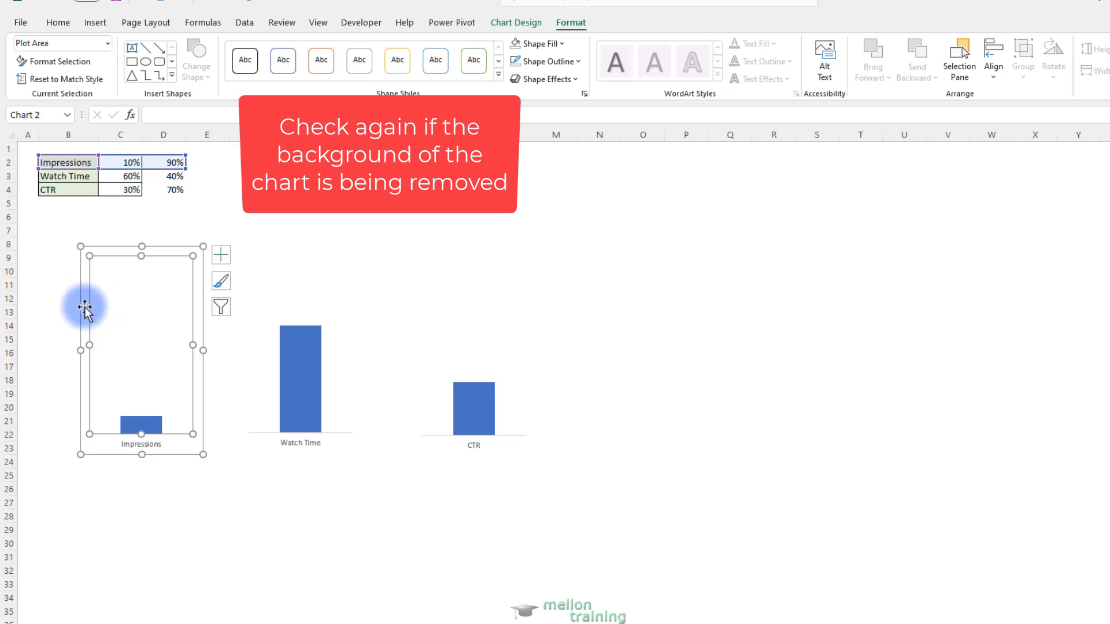
click(86, 305)
right_click(86, 305)
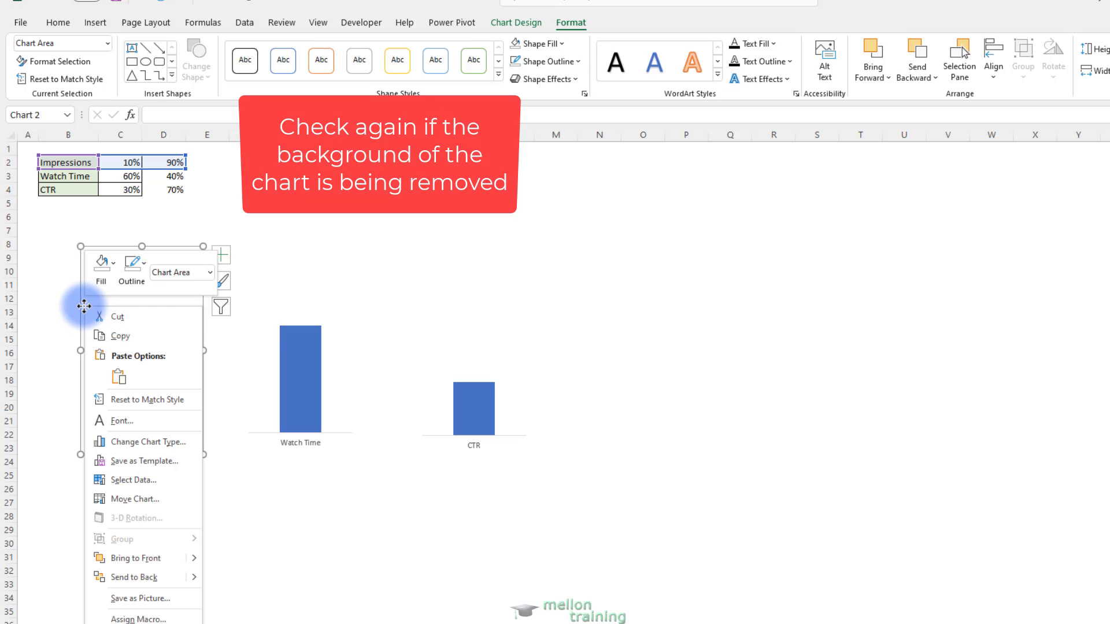
click(111, 266)
click(122, 455)
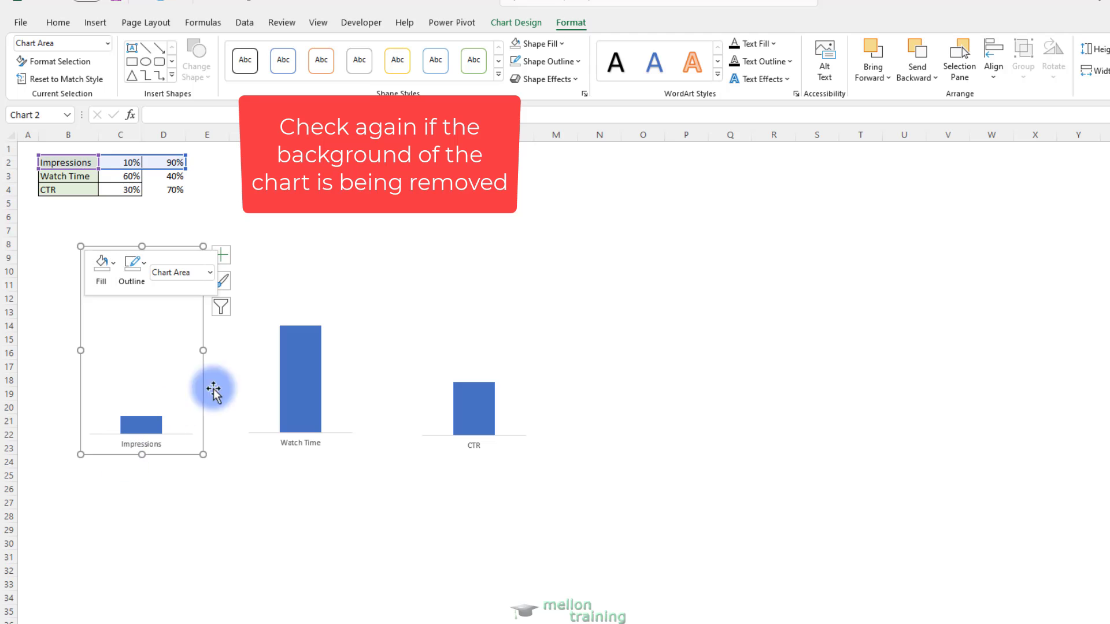
click(648, 294)
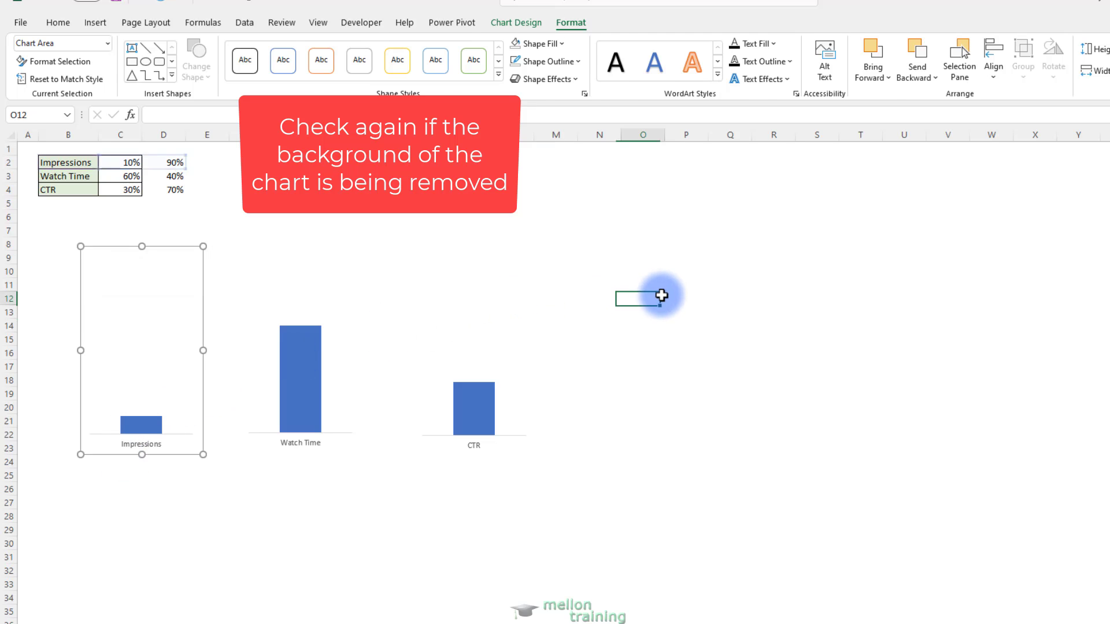
Set the Watch Time chart's chart area to No Fill
click(262, 367)
right_click(240, 320)
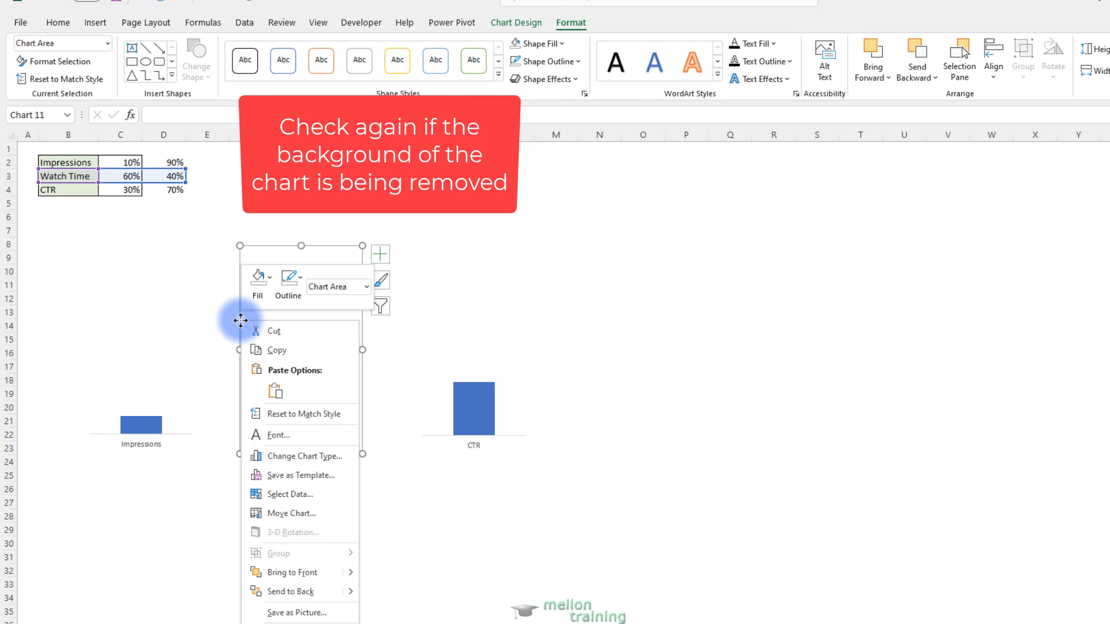
click(269, 282)
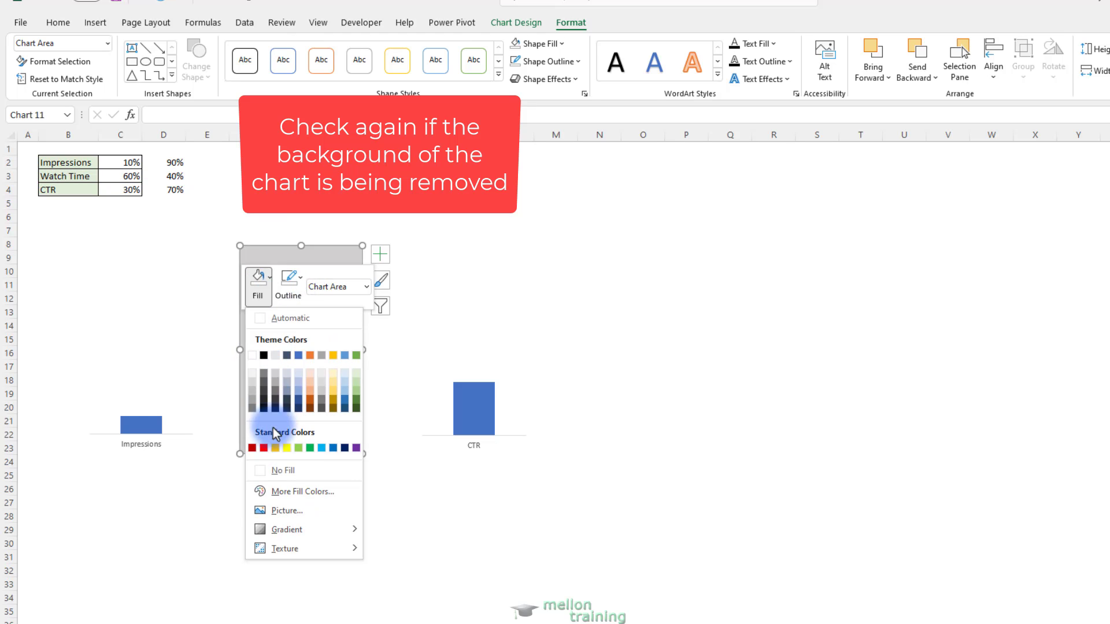
click(279, 469)
Set the CTR chart's chart area to No Fill
click(421, 320)
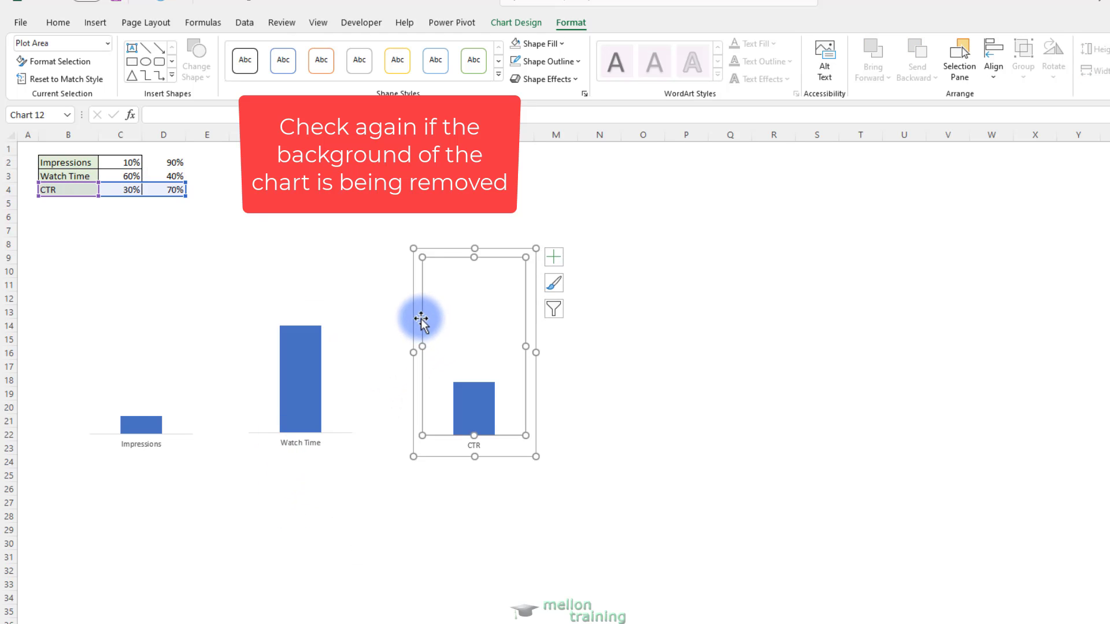
click(417, 307)
right_click(414, 304)
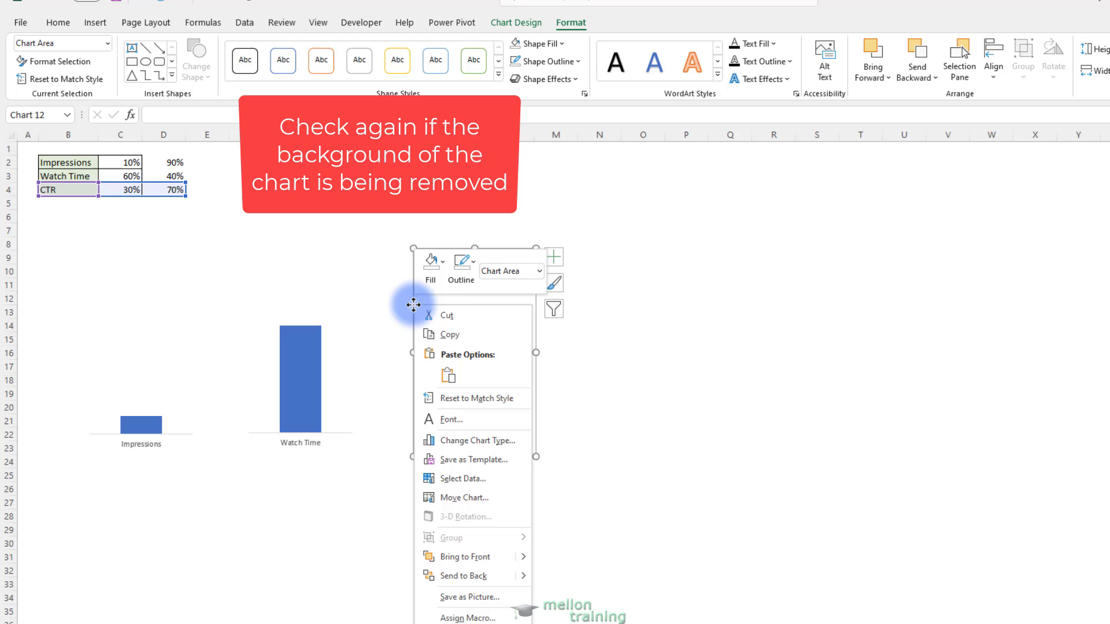
click(440, 266)
click(451, 453)
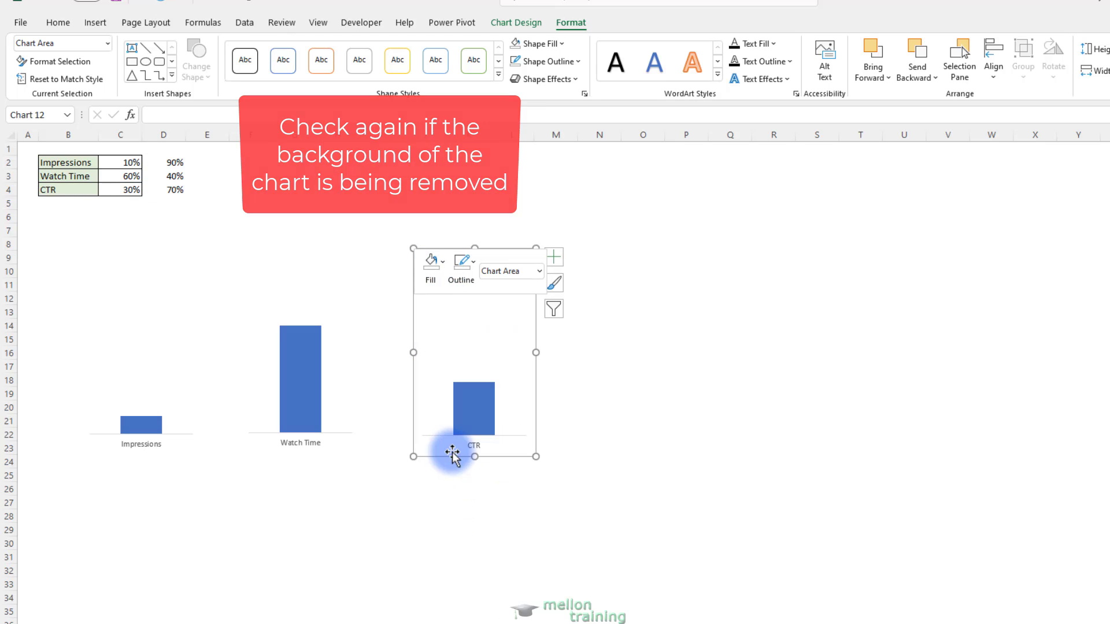
Apply the green theme shape style with the intense gradient effect to the Impressions column
click(578, 402)
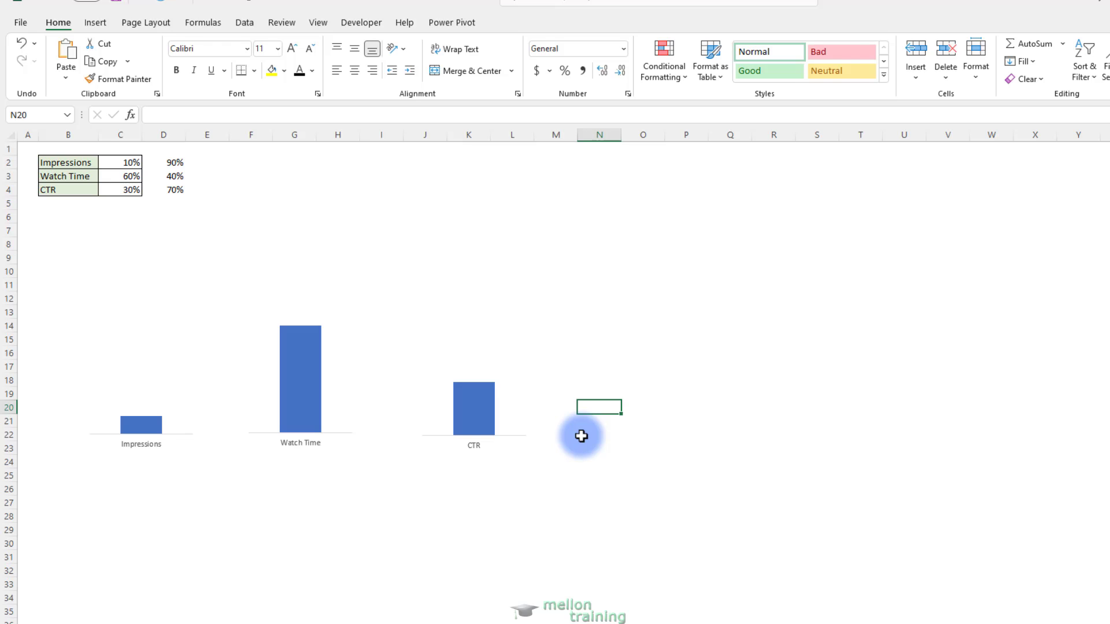
click(188, 358)
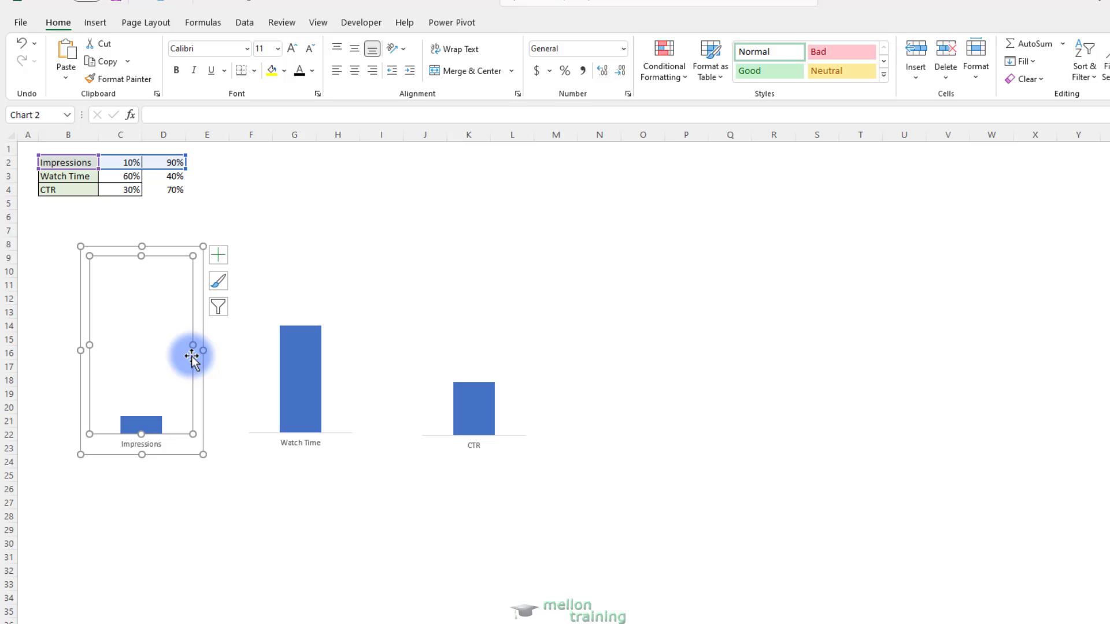
click(200, 319)
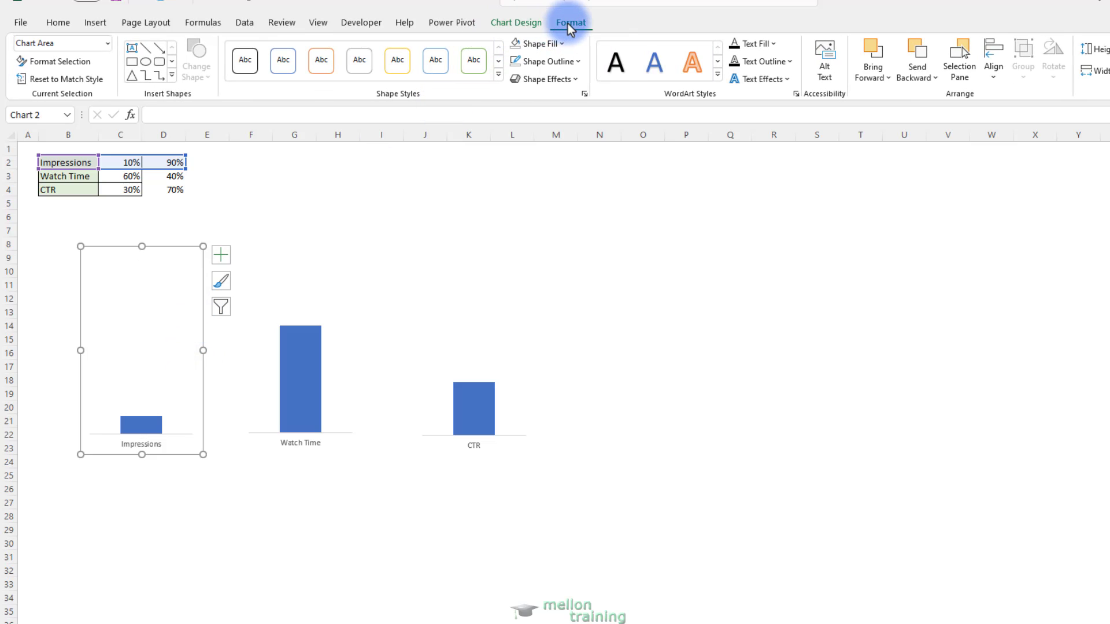
click(498, 74)
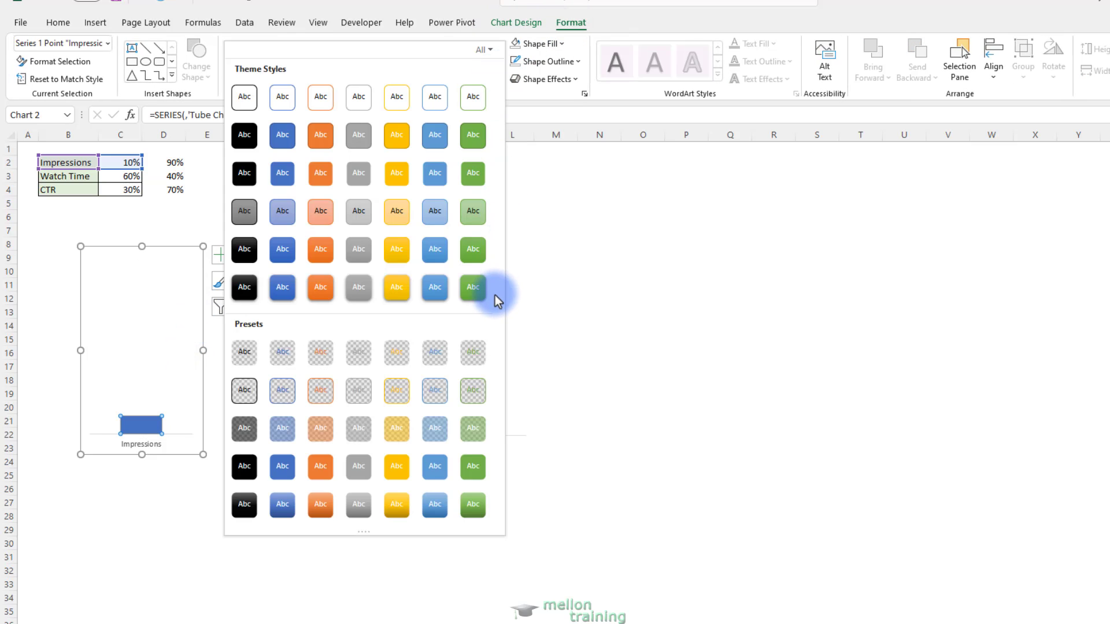
click(471, 291)
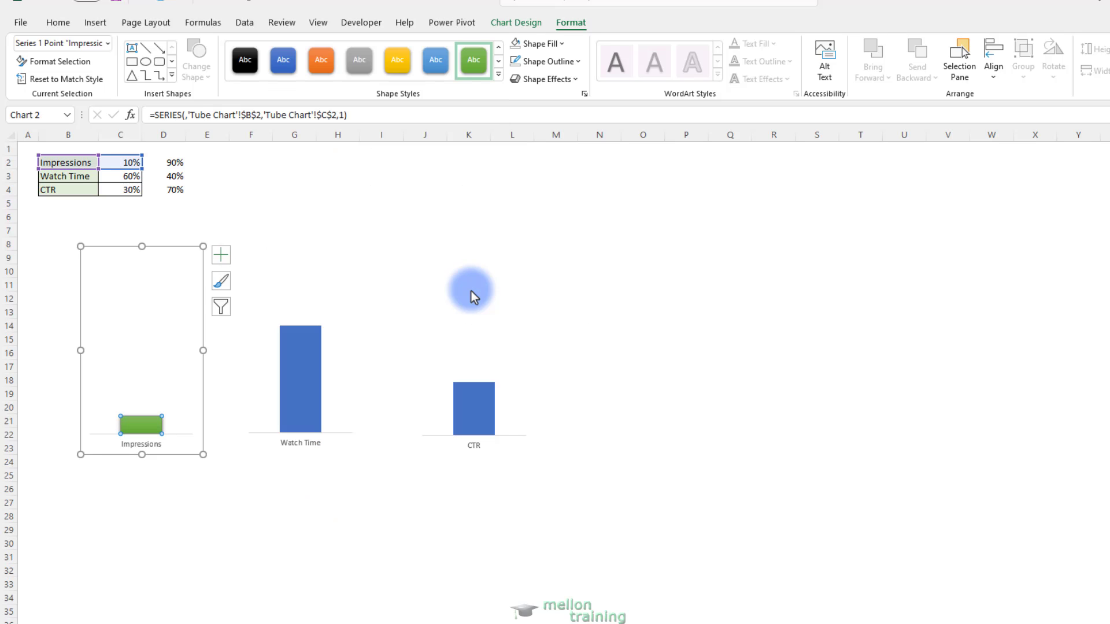
Apply the dark blue theme shape style with the intense gradient effect to the Watch Time column
click(305, 408)
click(306, 404)
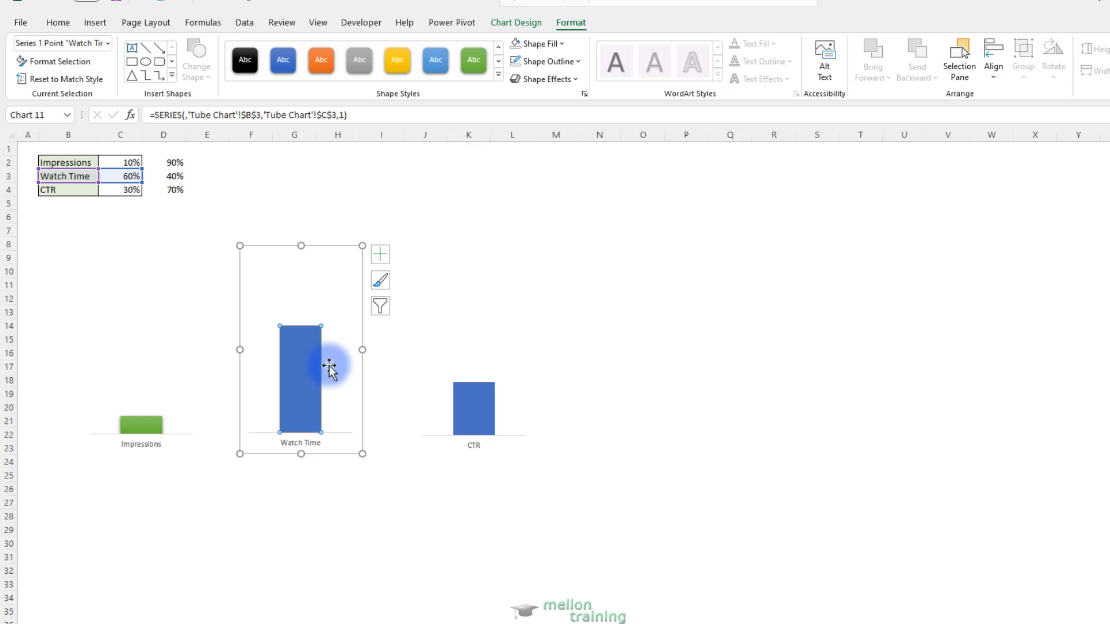
click(497, 75)
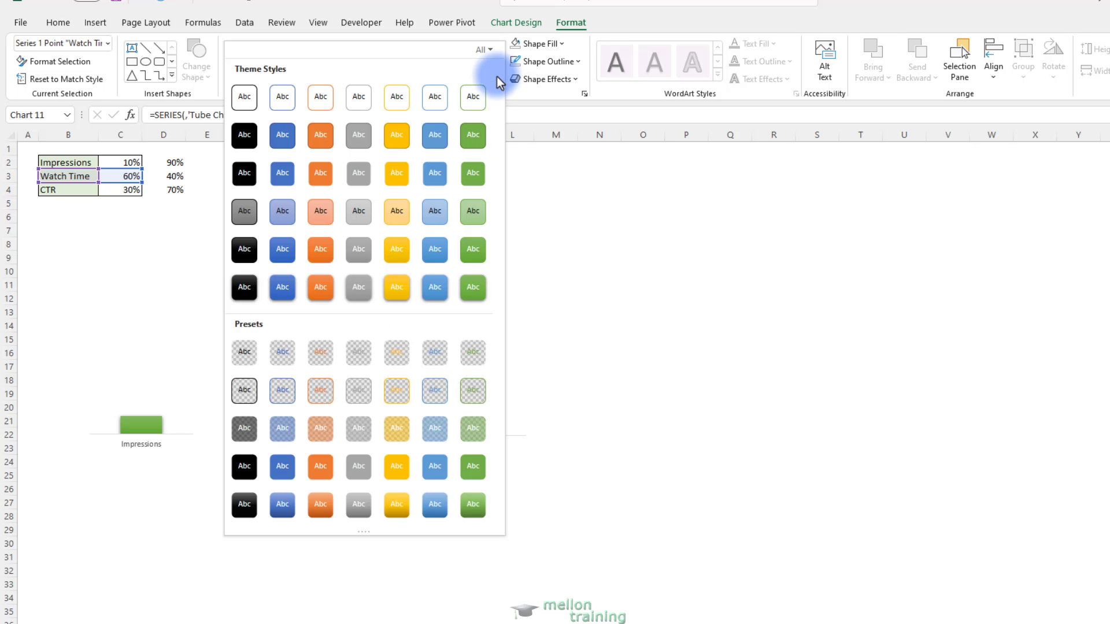
click(276, 294)
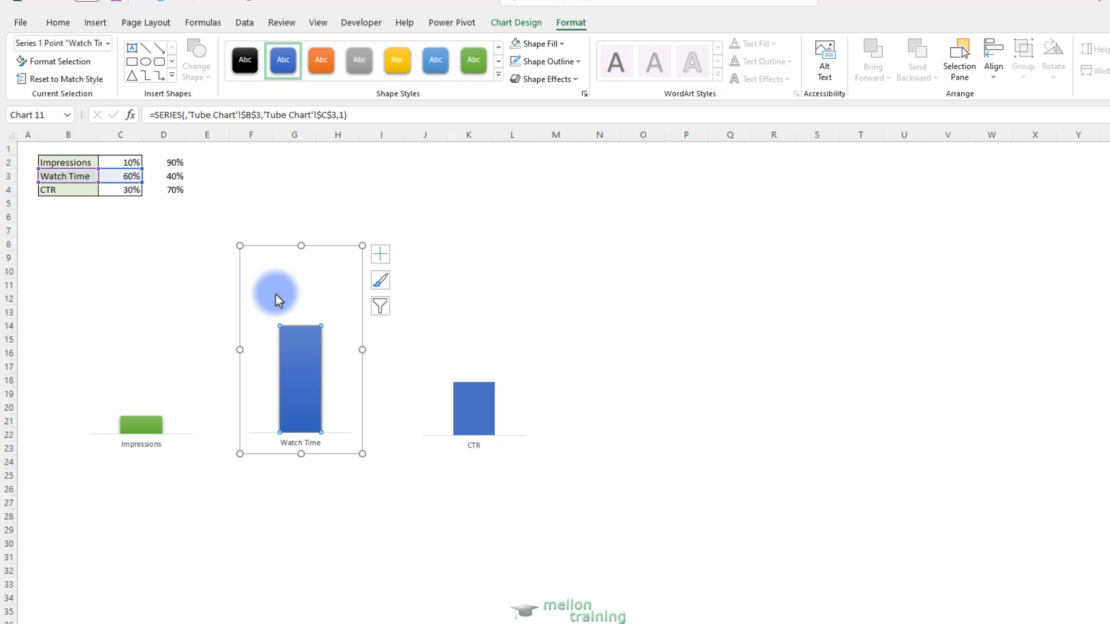
Apply the gold theme shape style with the intense gradient effect to the CTR column, and deselect the chart
click(463, 424)
click(465, 416)
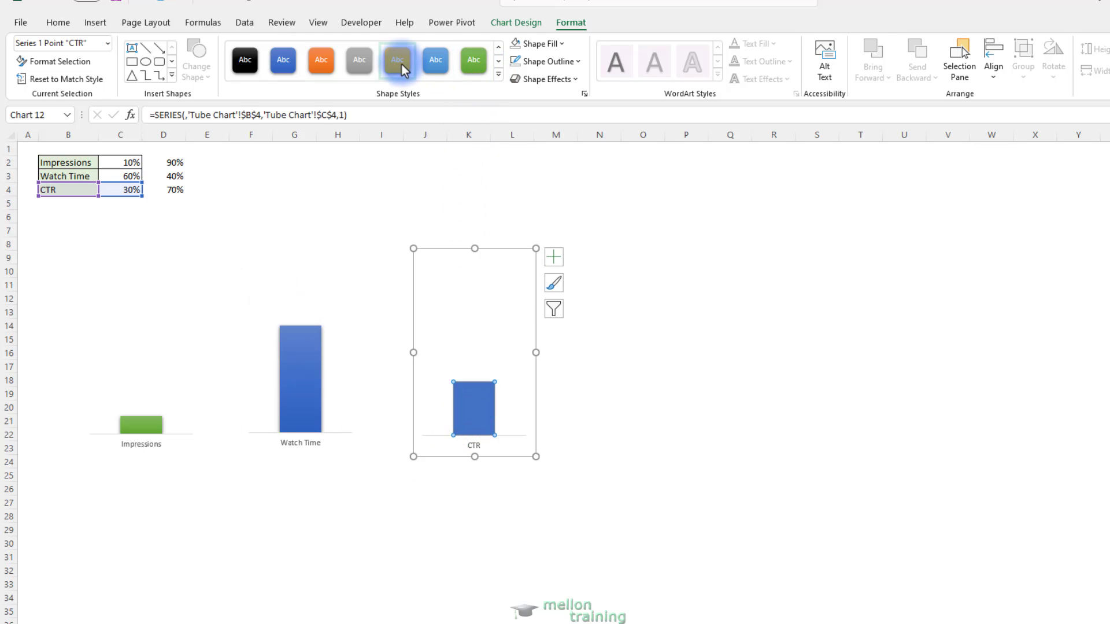
click(401, 64)
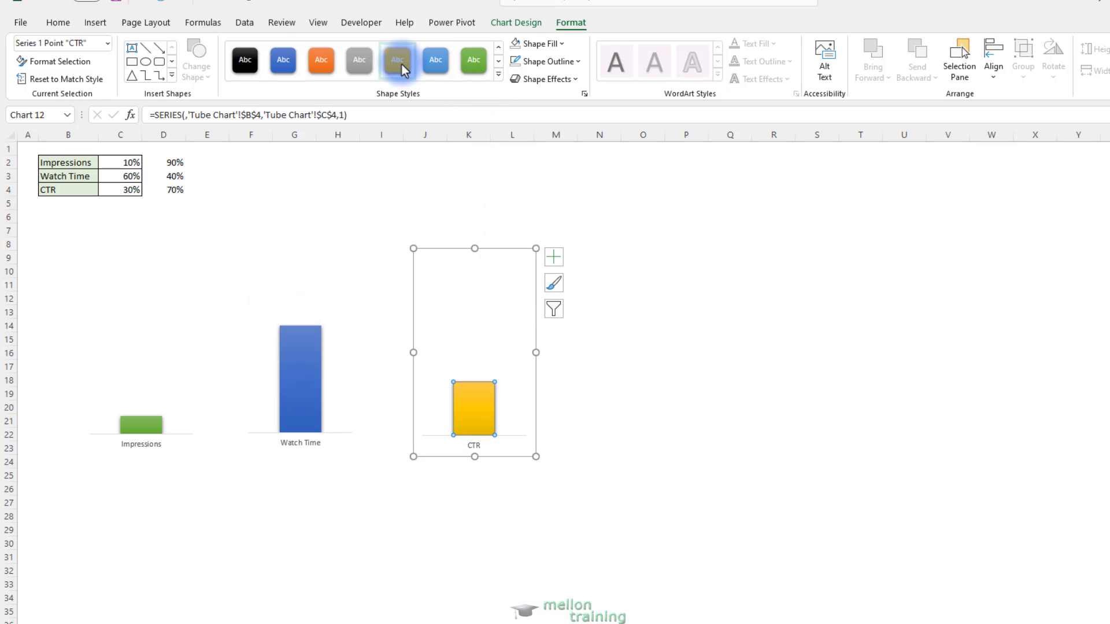
click(499, 75)
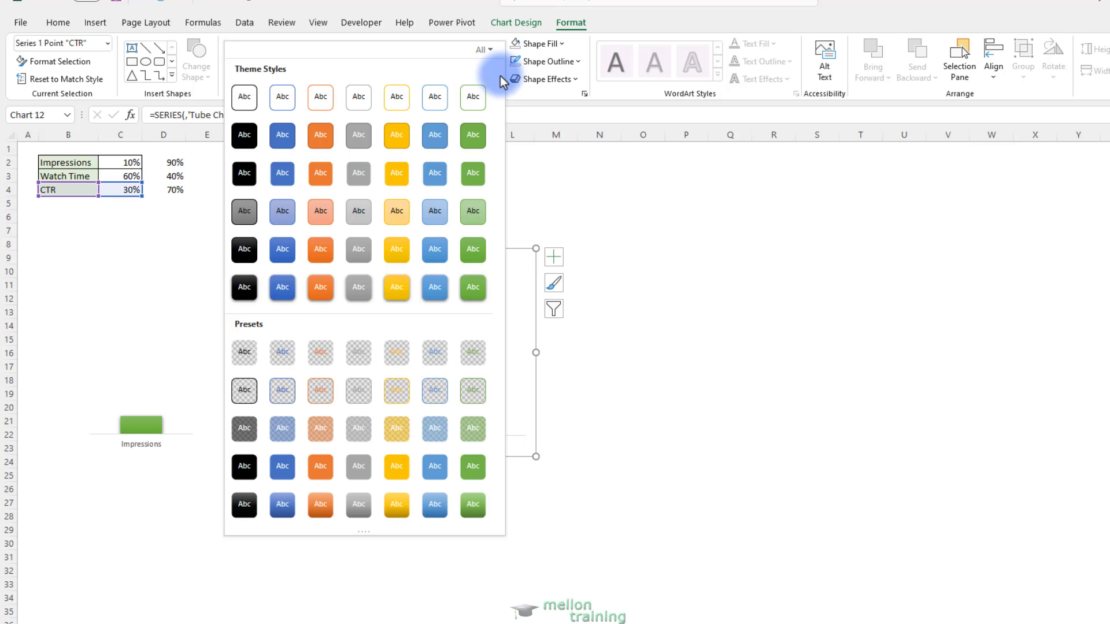
click(404, 294)
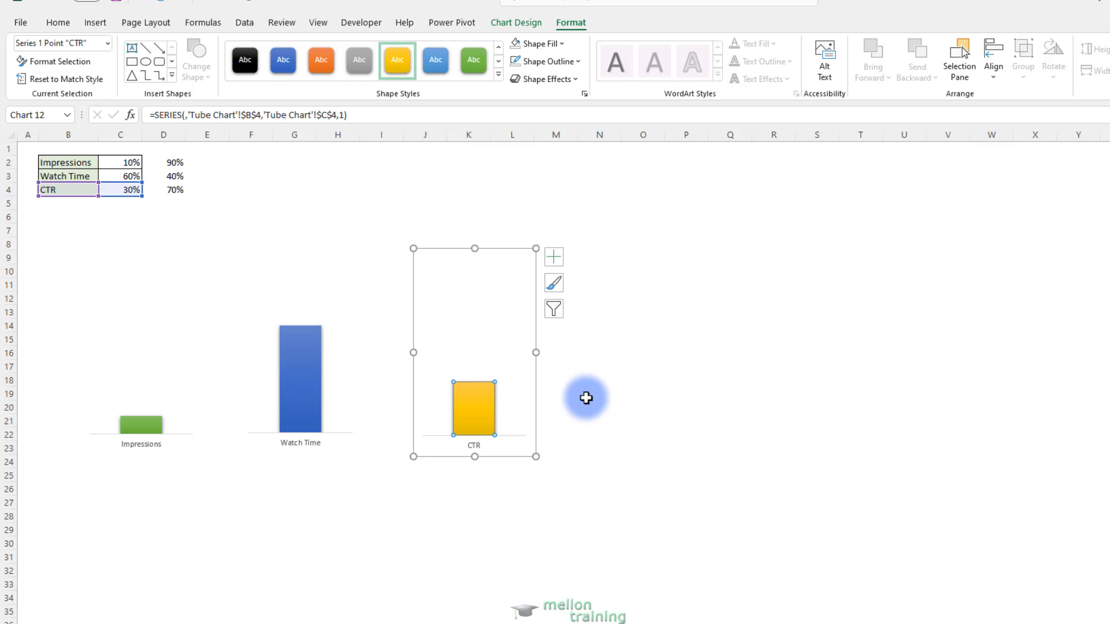
click(586, 398)
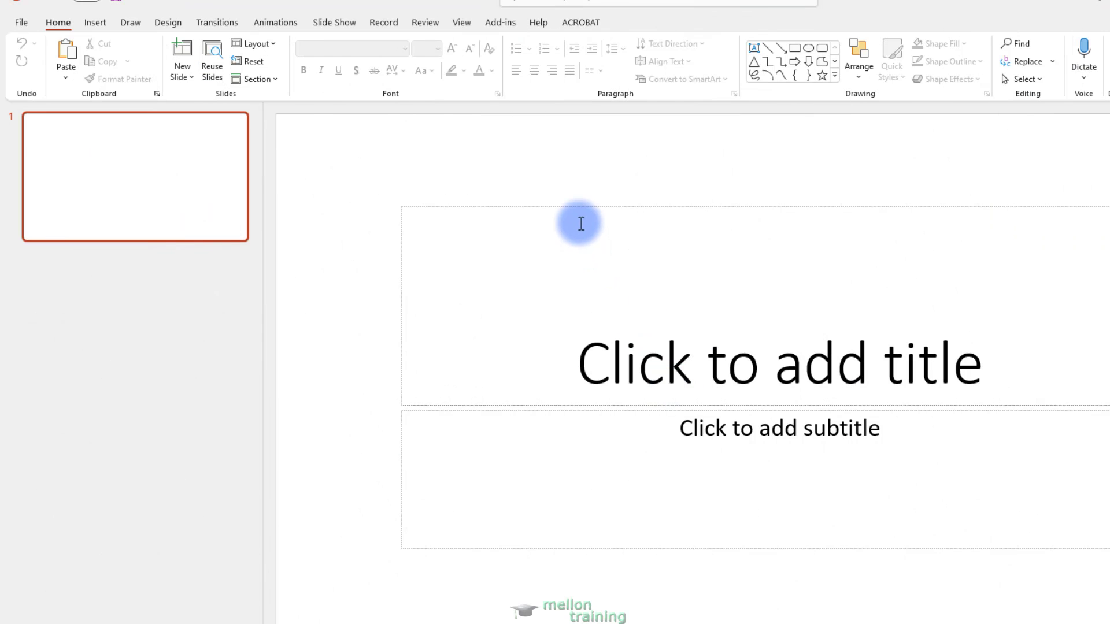
In PowerPoint, delete the title and subtitle placeholders so that the slide is blank
click(577, 206)
key(Delete)
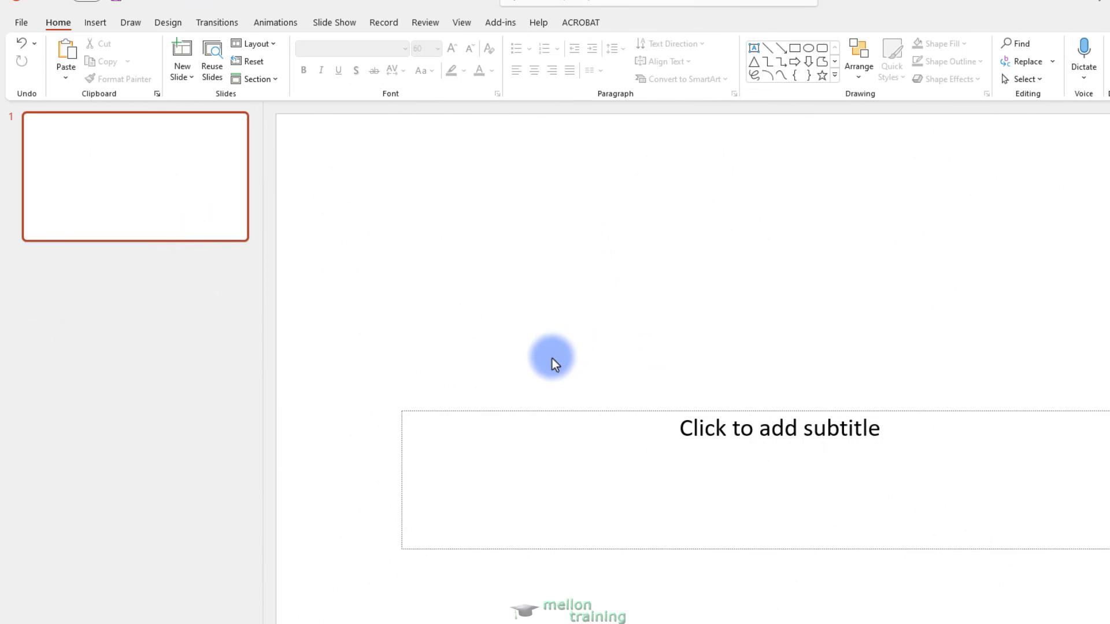
click(520, 422)
click(526, 408)
key(Delete)
click(139, 170)
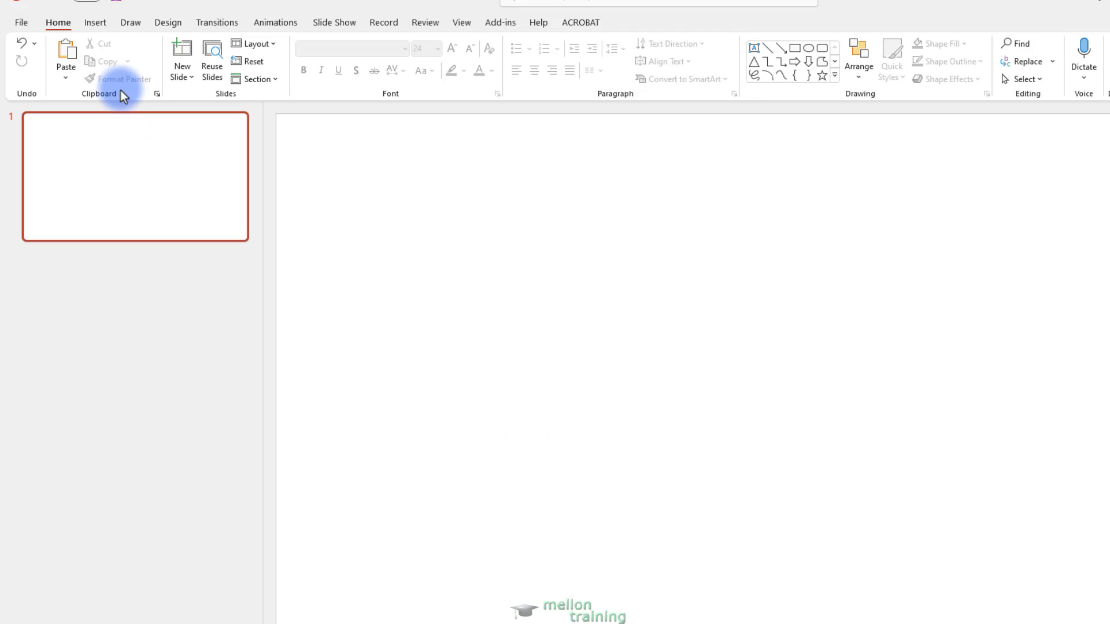
Draw an upright rectangle about 4.13" high and 2.81" wide near the middle of the slide
click(95, 22)
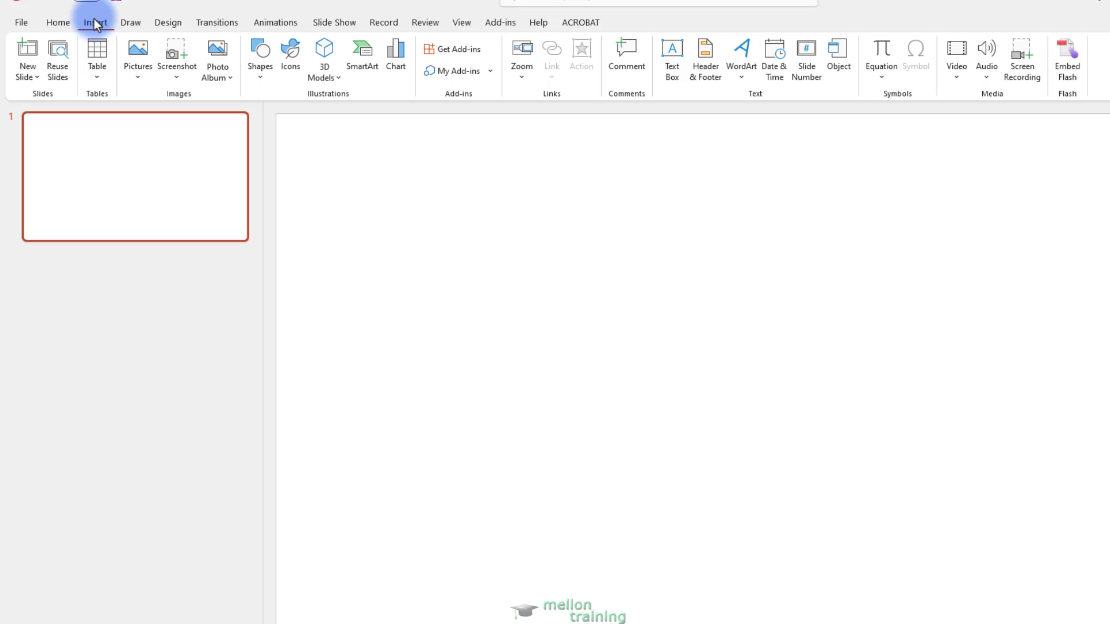
click(255, 78)
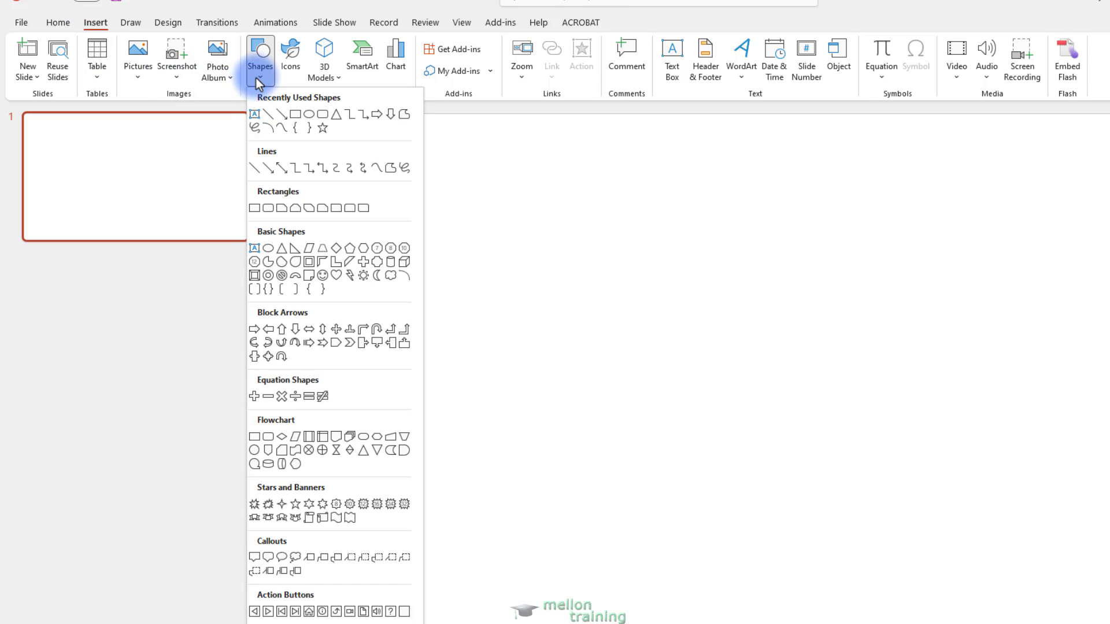
click(297, 115)
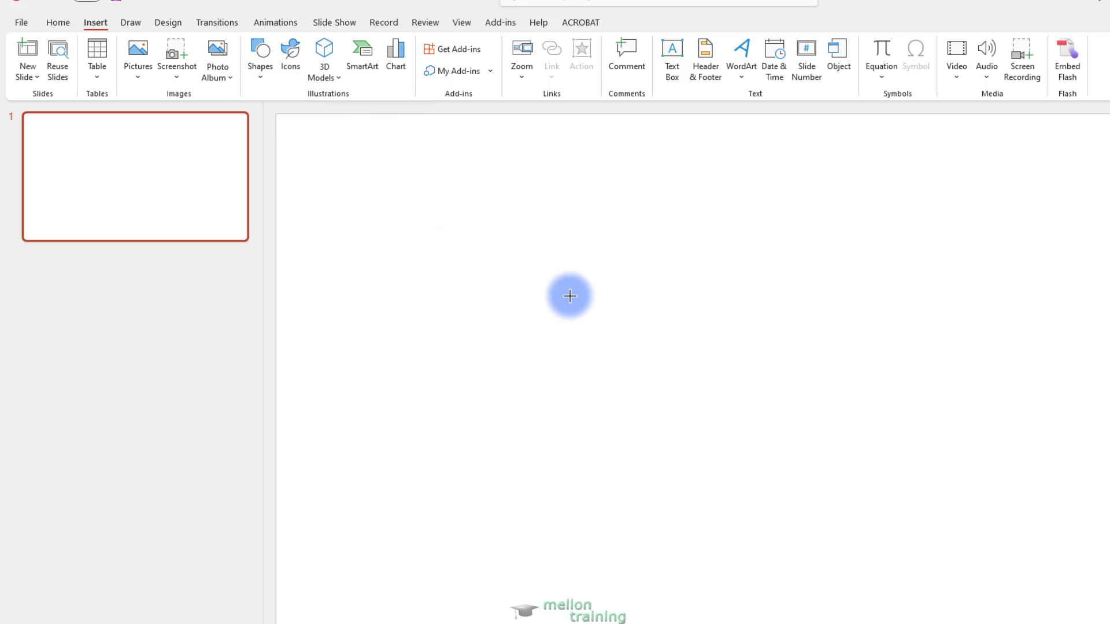
mouse_move(528, 245)
mouse_down()
mouse_move(682, 540)
mouse_move(738, 547)
mouse_move(741, 558)
mouse_up()
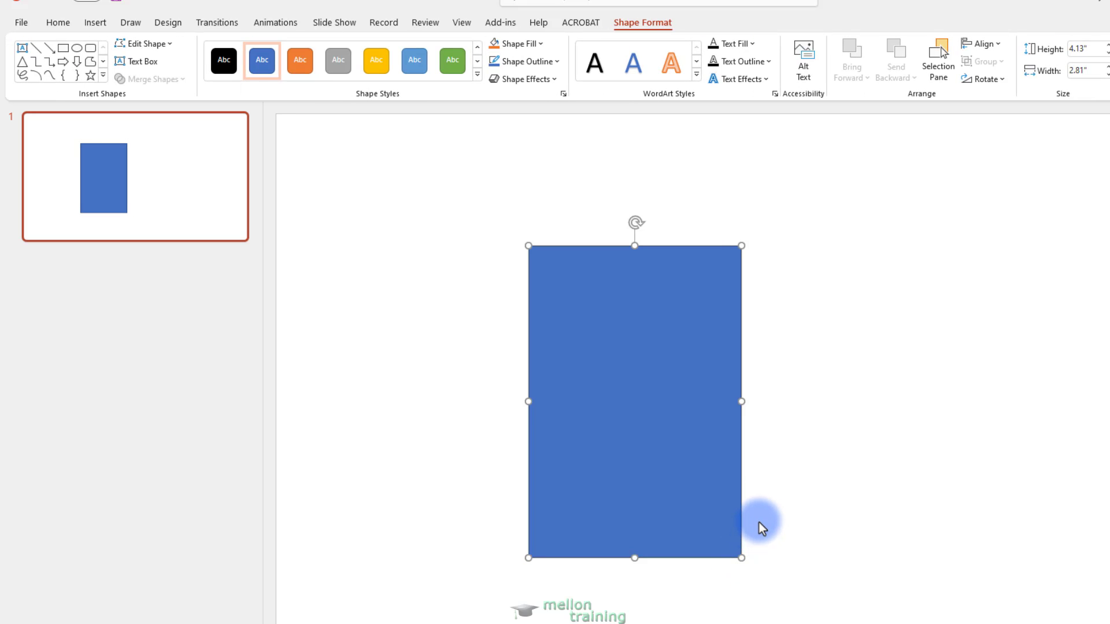
Draw a horizontal Flowchart Stored Data shape about 0.94" high and 3.3" wide beside the rectangle
click(95, 23)
click(262, 74)
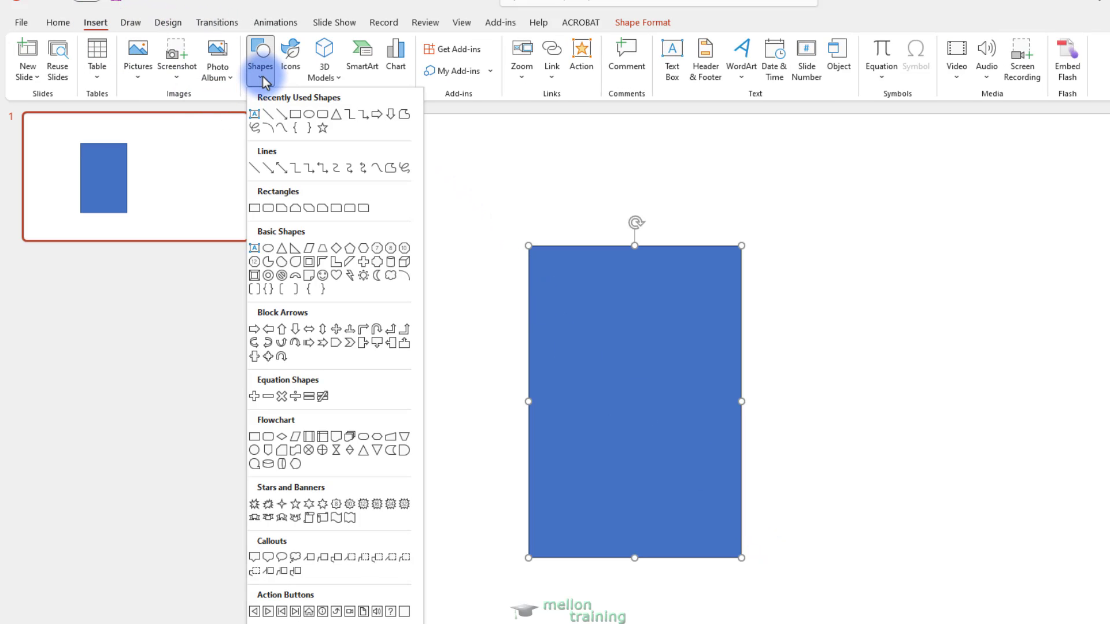
click(391, 451)
drag(793, 359, 1041, 430)
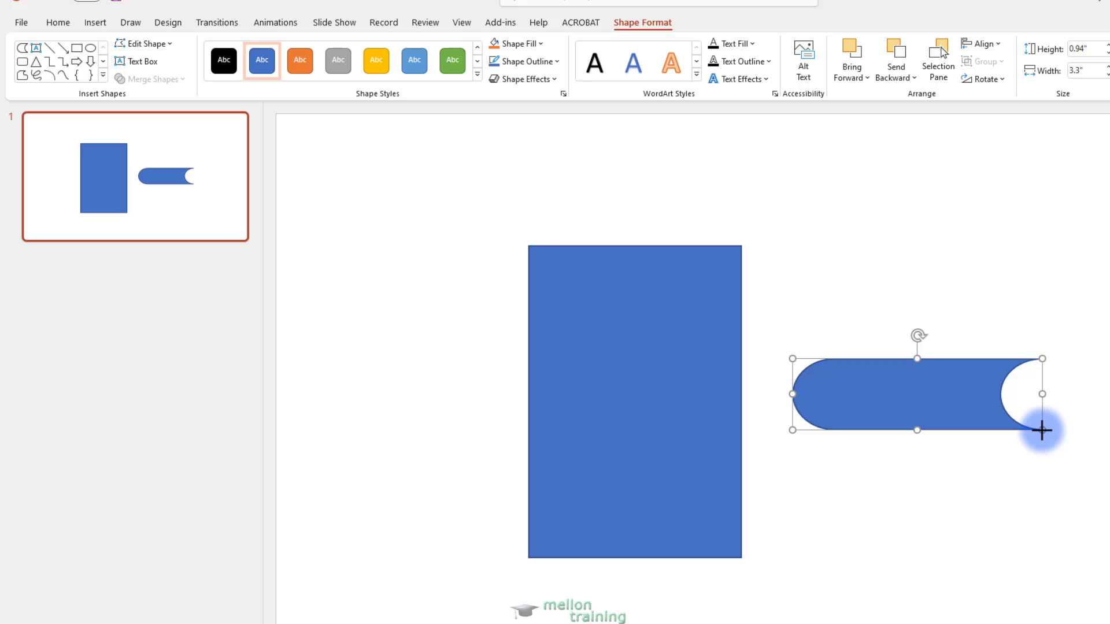
Rotate the Stored Data shape left by 90° and place it horizontally centred inside the rectangle
click(1002, 83)
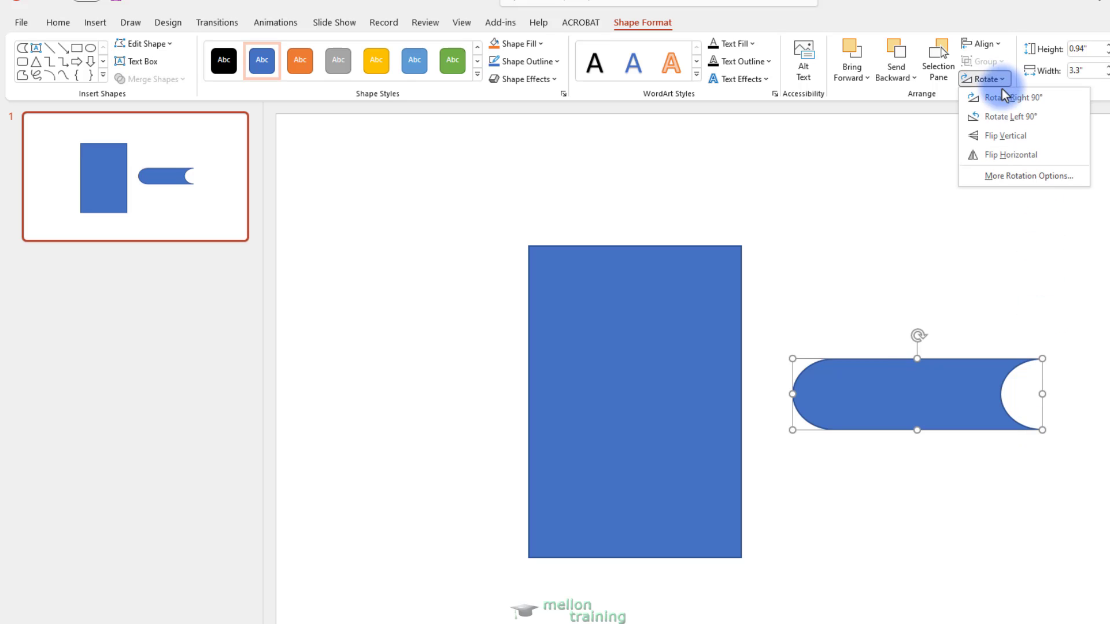
click(1004, 117)
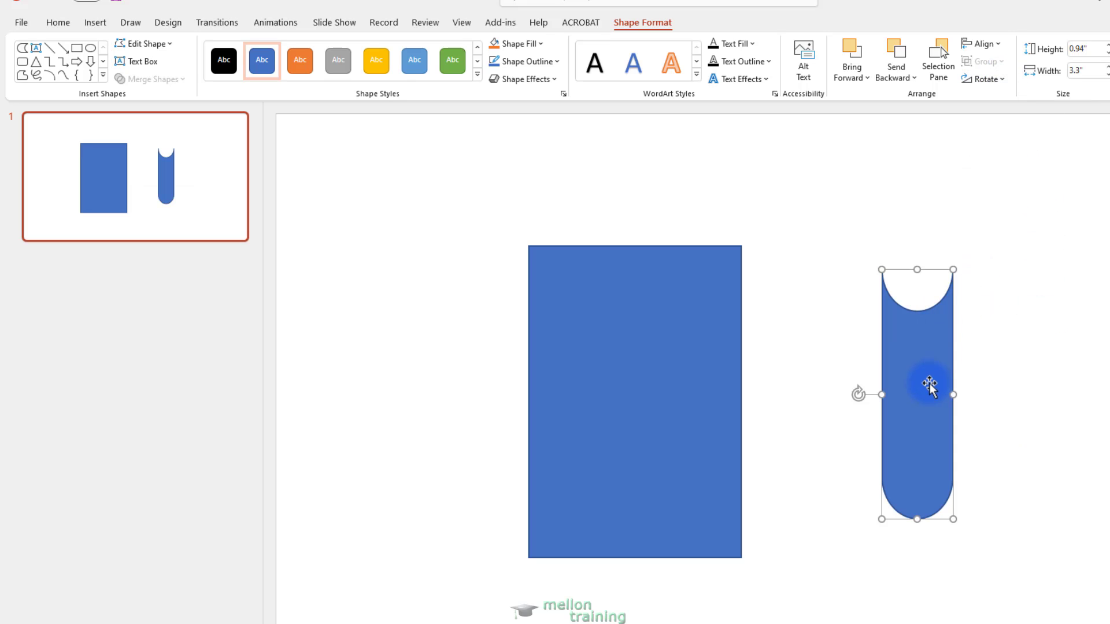
drag(929, 383, 645, 440)
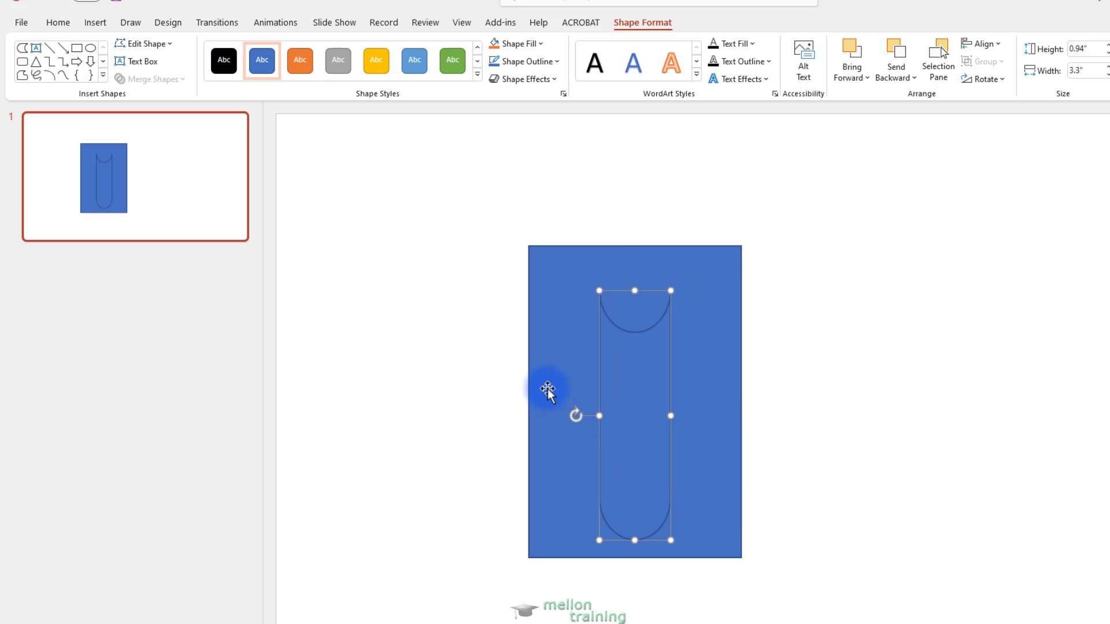
Merge the Stored Data shape and the rectangle with Combine to cut out the tube
key(shift)
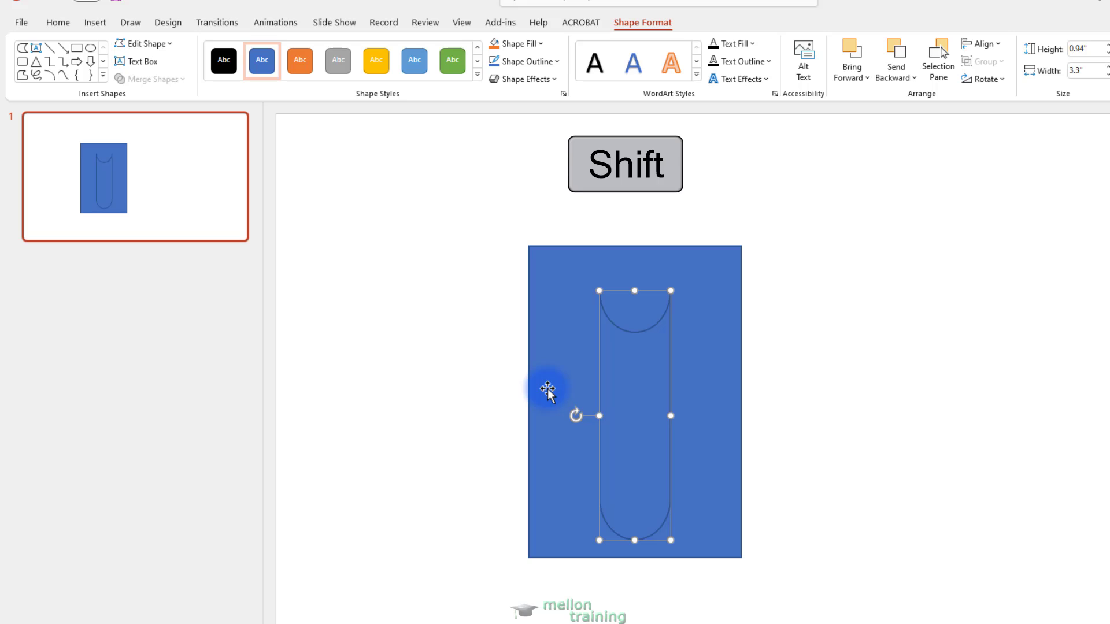
shift+click(547, 390)
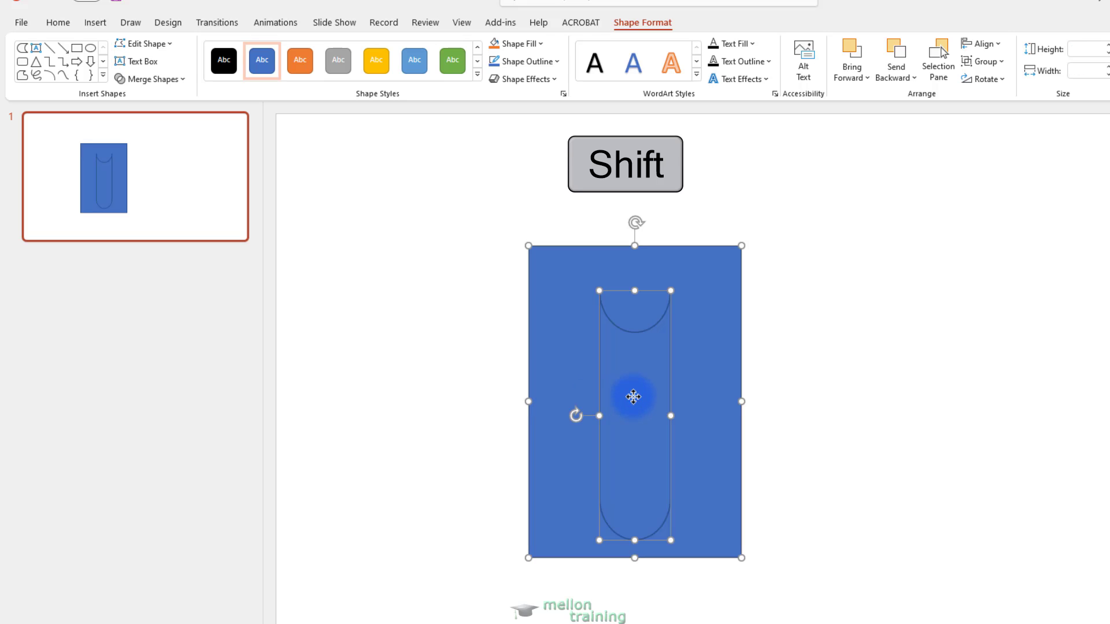
click(183, 80)
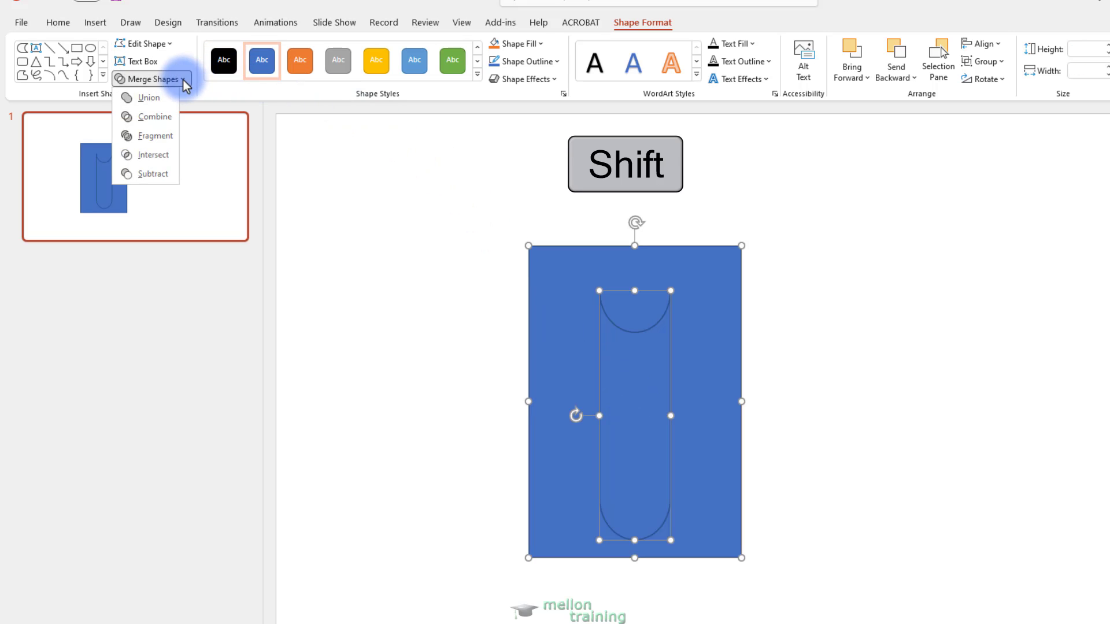
click(155, 117)
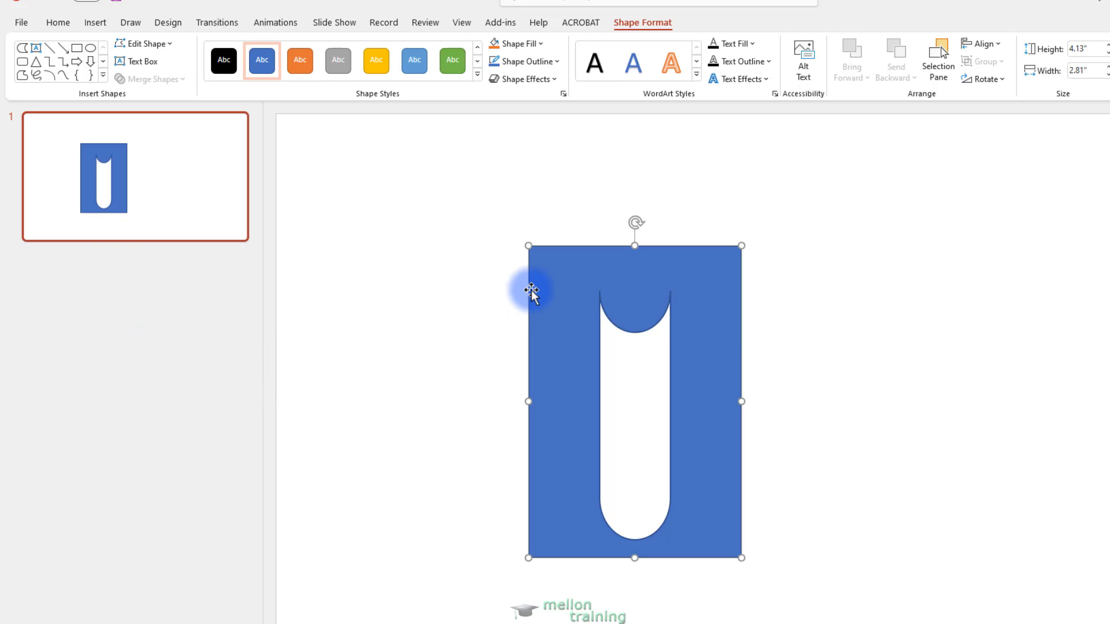
Set the merged shape to No Fill and give it the standard green outline
click(540, 44)
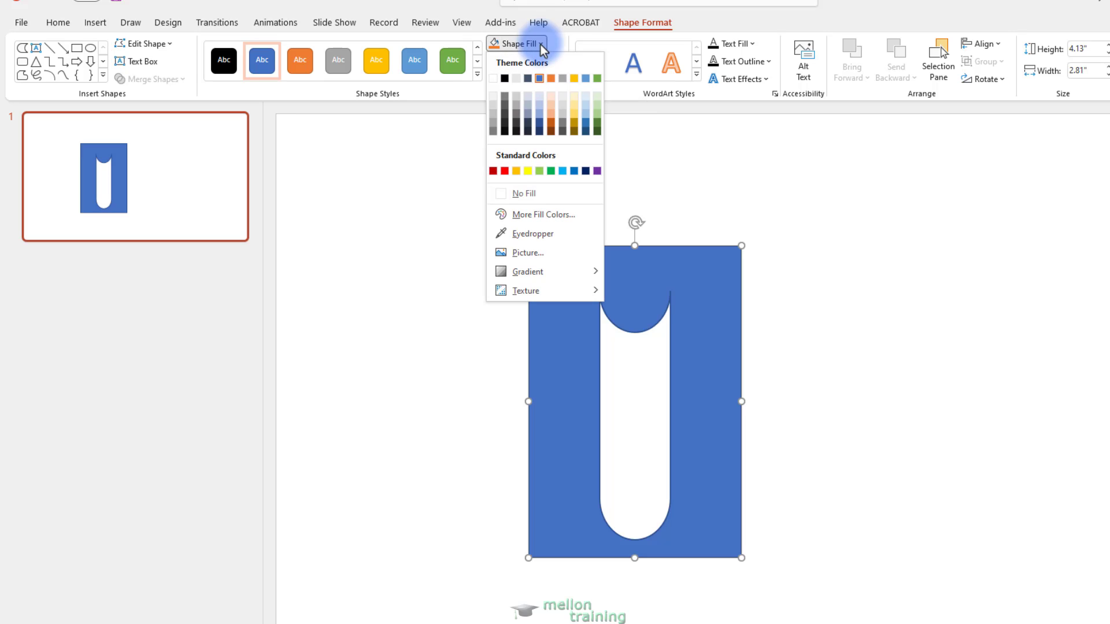
click(502, 198)
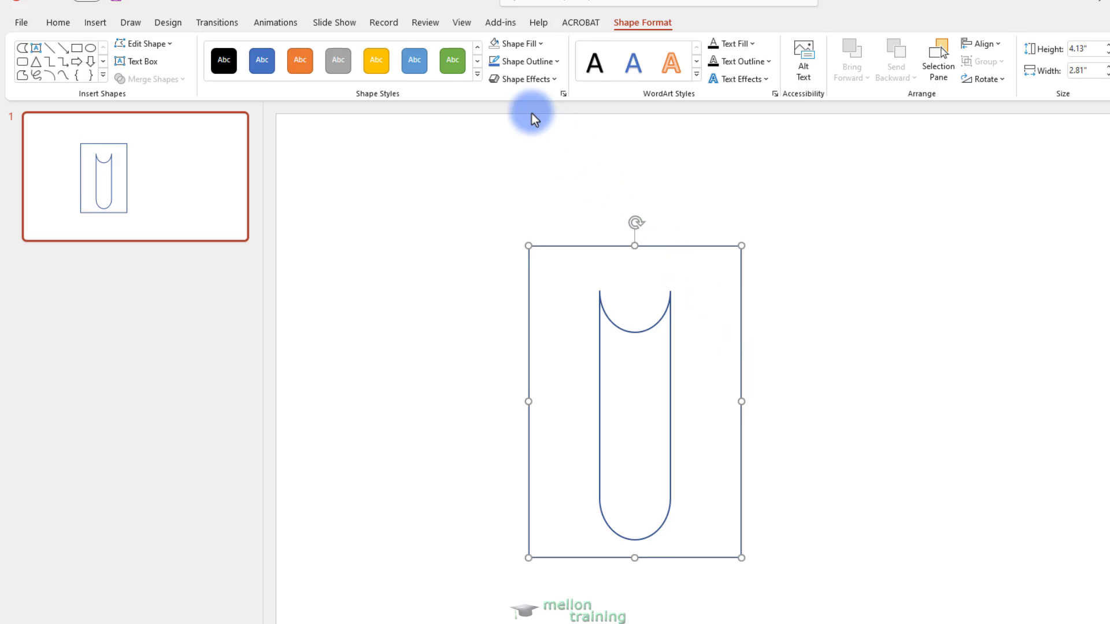
click(554, 61)
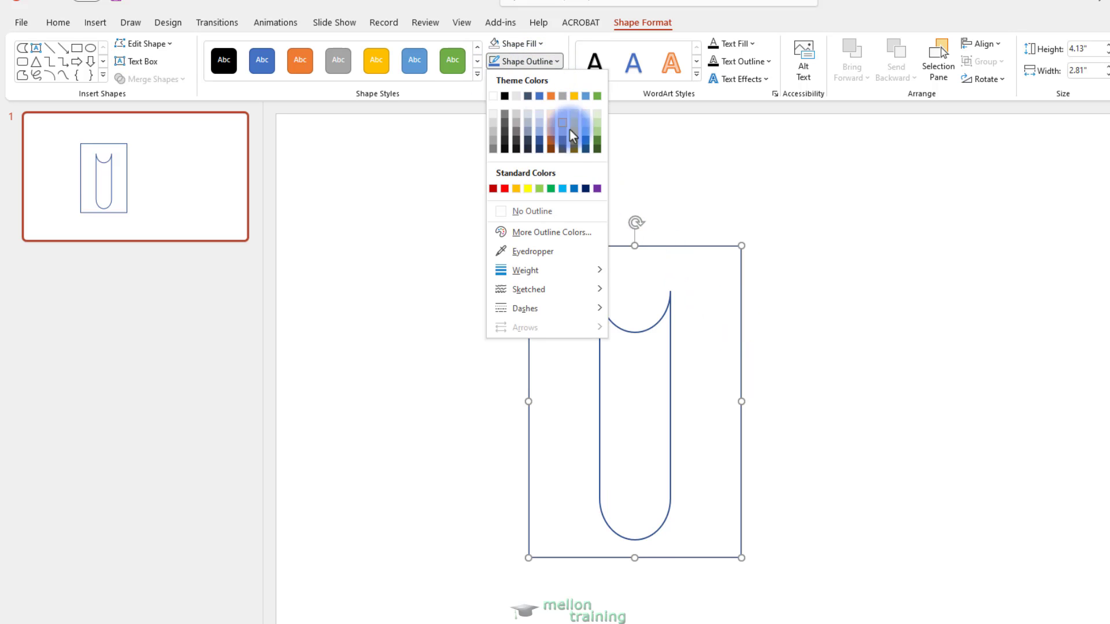
click(552, 189)
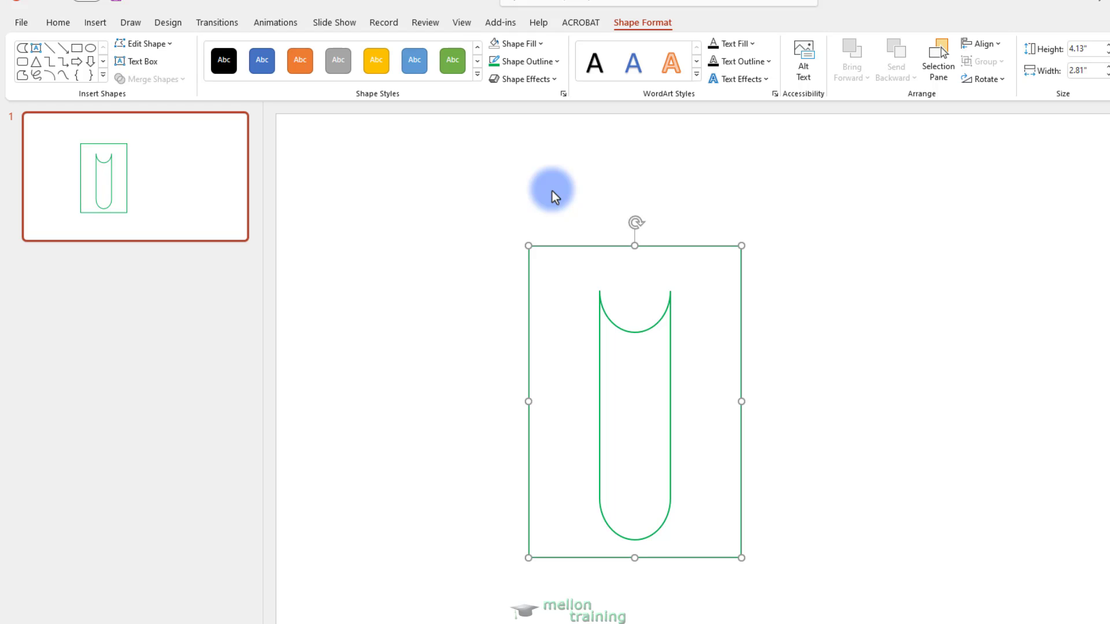
Copy the tube shape and paste it as a picture into the Excel sheet at cell Q11
key(ctrl+c)
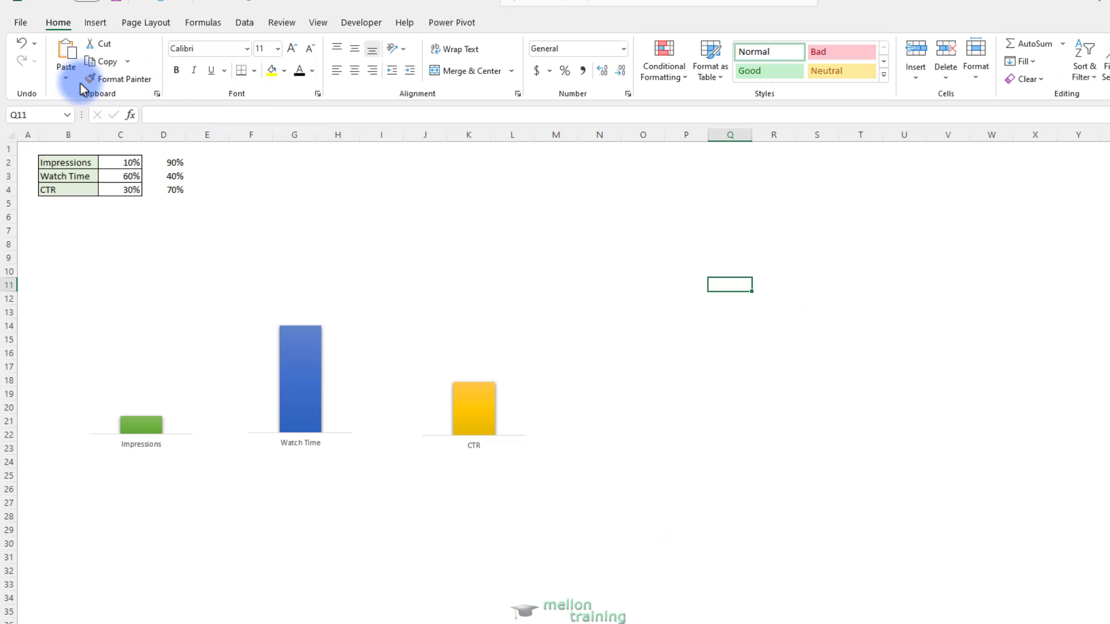
click(65, 84)
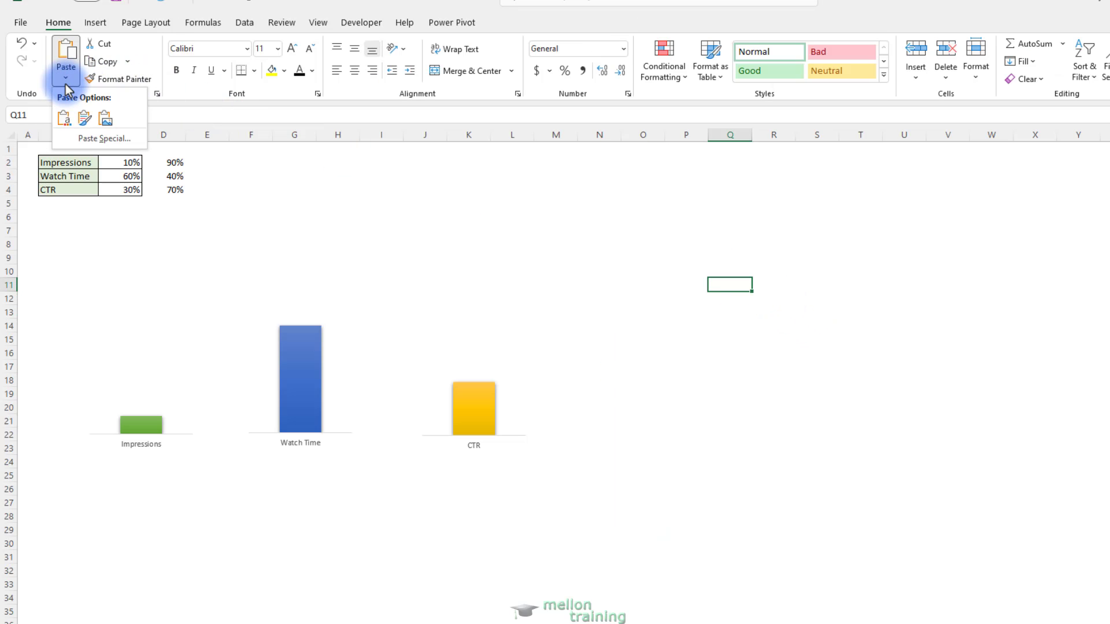
click(105, 119)
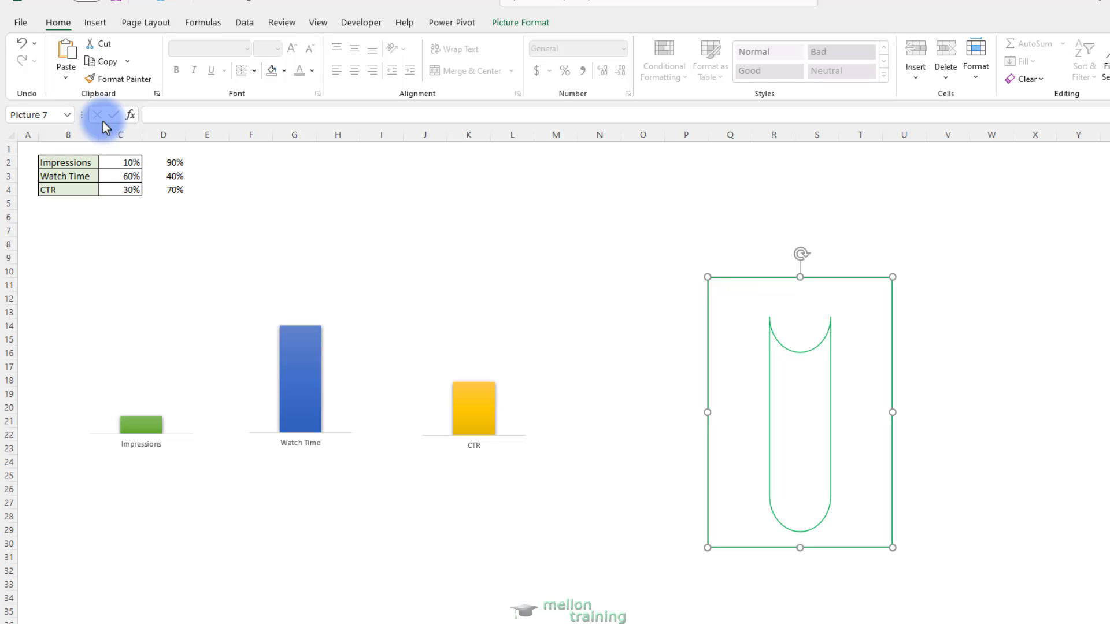
Crop the pasted green tube picture on all four sides close to the tube outline, removing the surrounding rectangle border
click(519, 23)
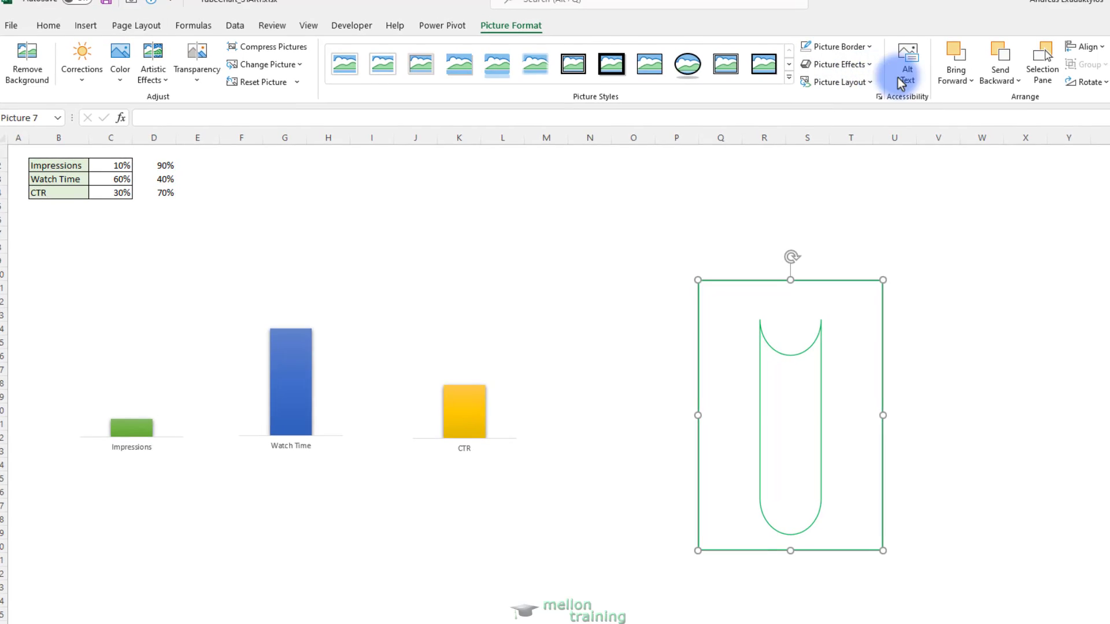
click(1083, 78)
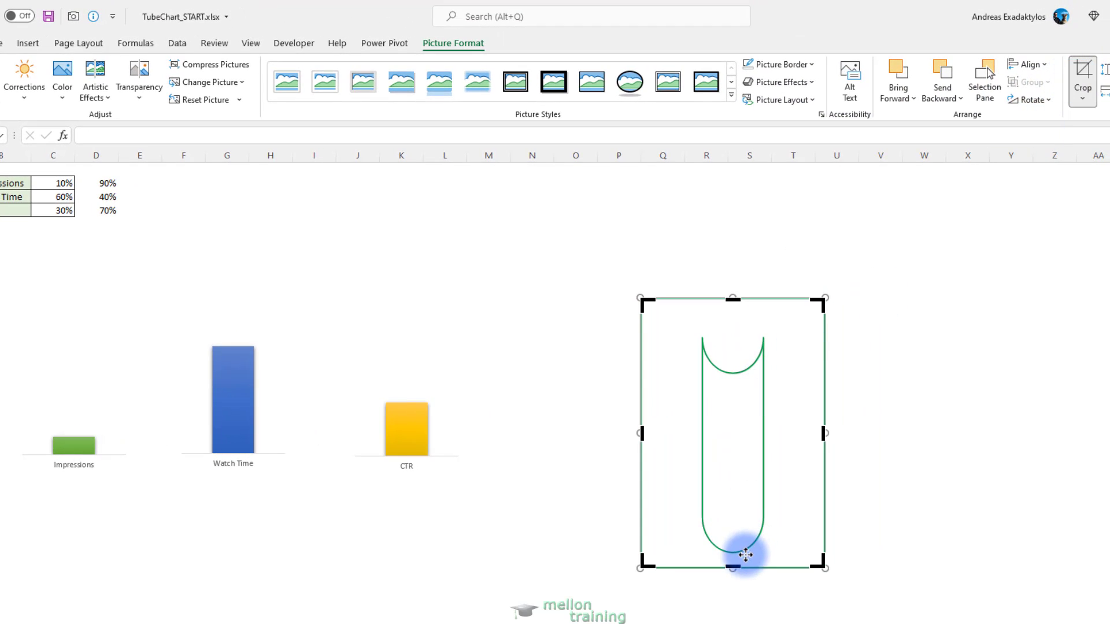
drag(733, 564, 733, 558)
drag(642, 426, 692, 428)
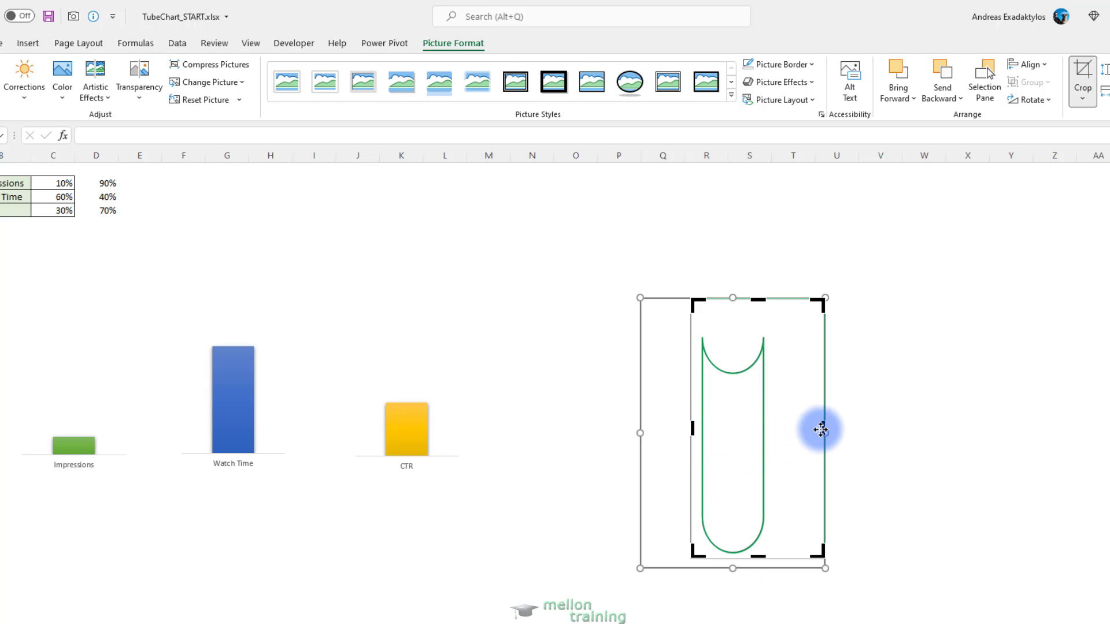
drag(823, 426, 773, 432)
drag(732, 299, 733, 334)
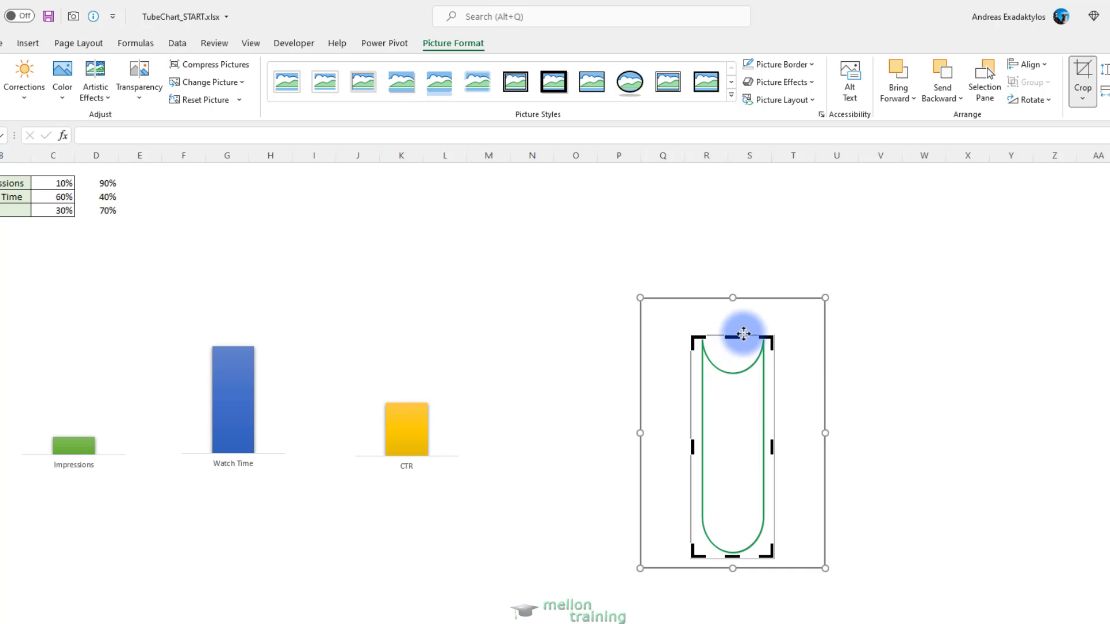
click(885, 372)
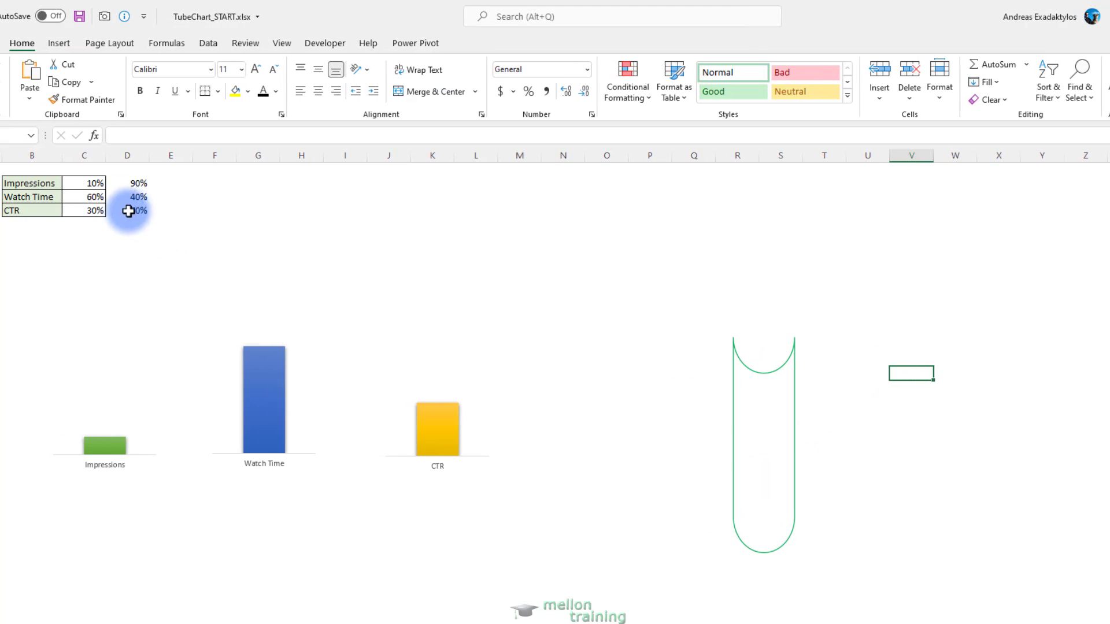
Set the Impressions, Watch Time and CTR percentages in C2:C4 to 100%
click(84, 183)
text(100)
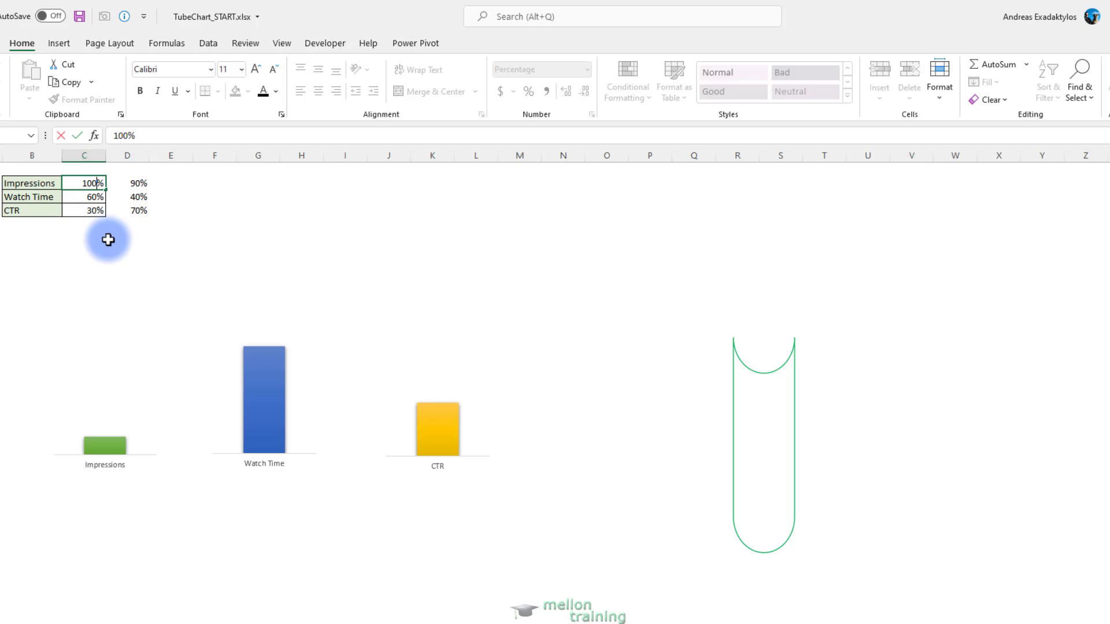
key(Return)
text(100)
key(Return)
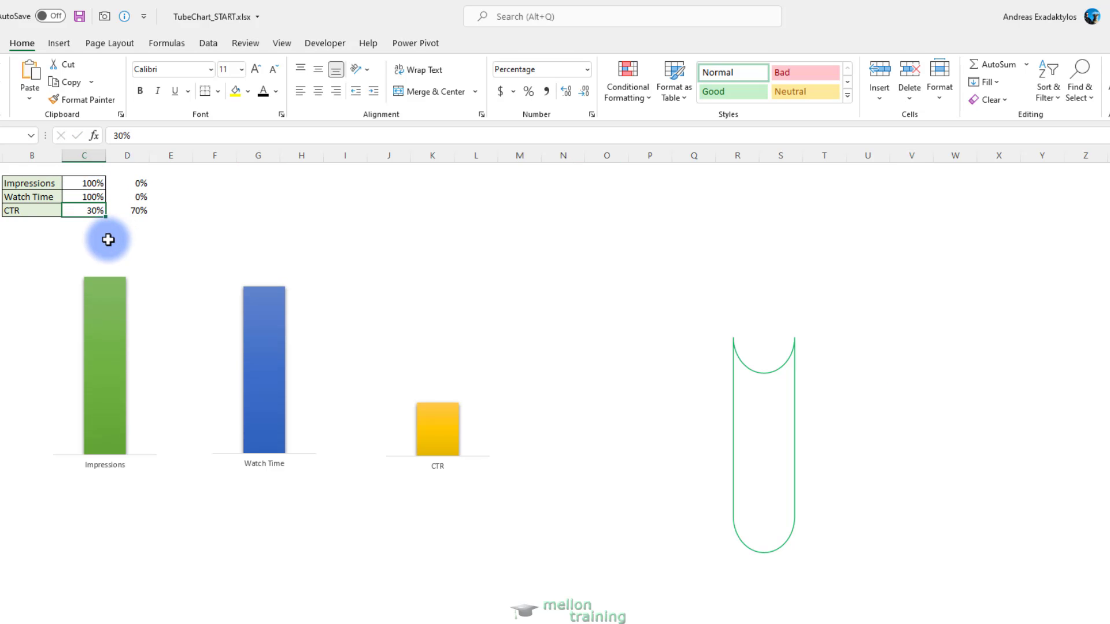
text(100)
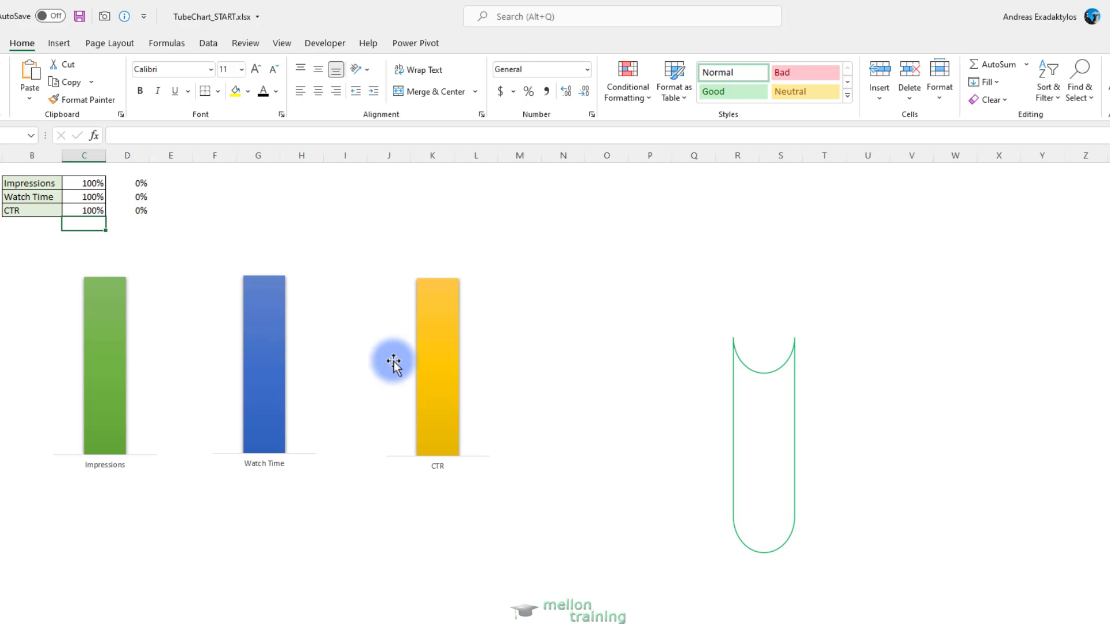
Move the green tube picture over the Impressions column and resize it so the tube matches the column's width and height
drag(765, 439, 112, 365)
drag(108, 244, 107, 275)
drag(64, 369, 72, 367)
drag(151, 368, 76, 367)
click(134, 368)
click(165, 538)
click(88, 375)
click(147, 538)
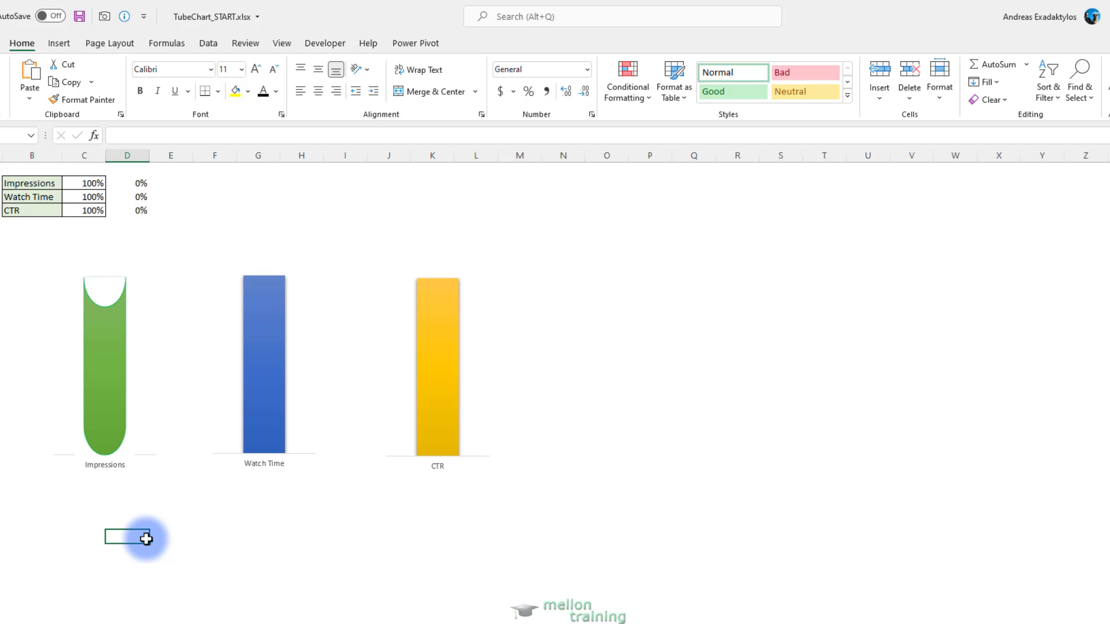
Set the Impressions percentage in C2 to 40%
click(97, 184)
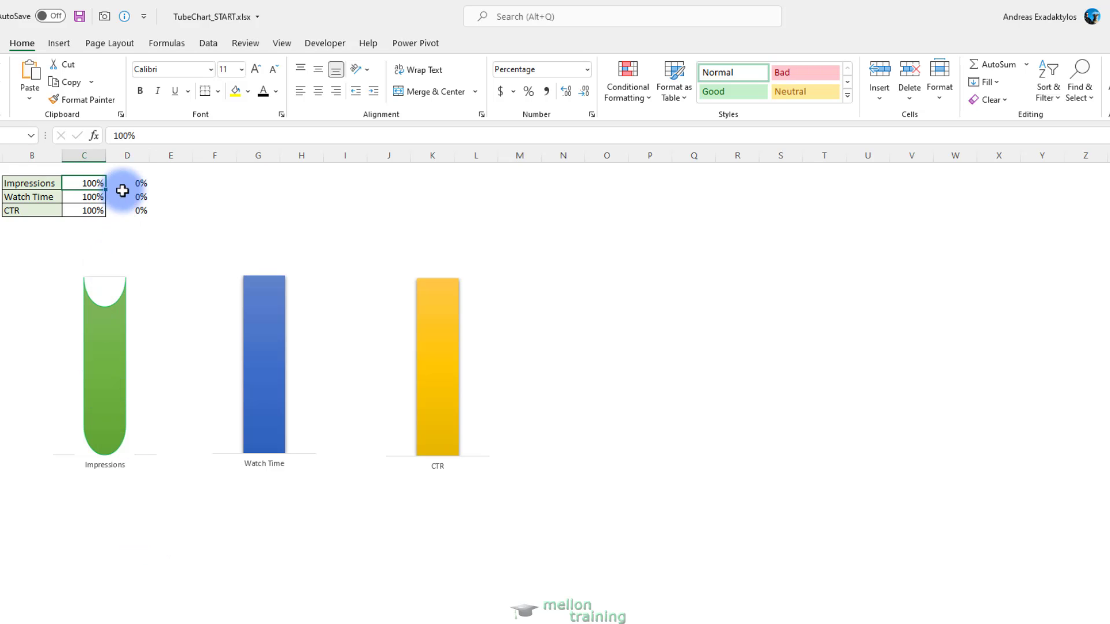
text(40)
key(Return)
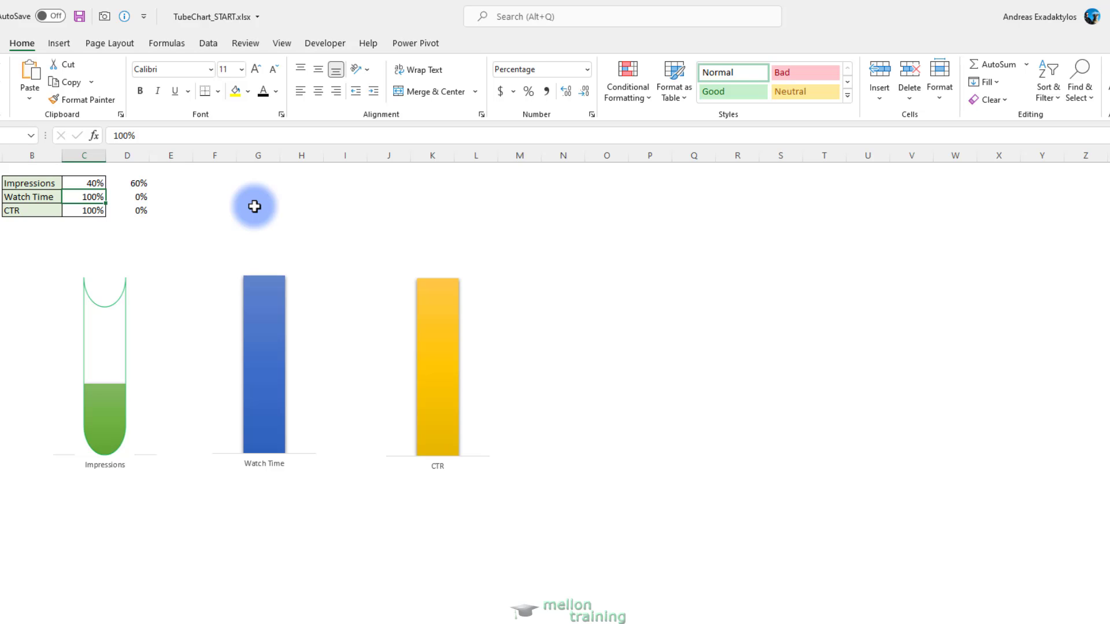
Switch to PowerPoint and change the tube shape's outline to the standard blue
key(alt+Tab)
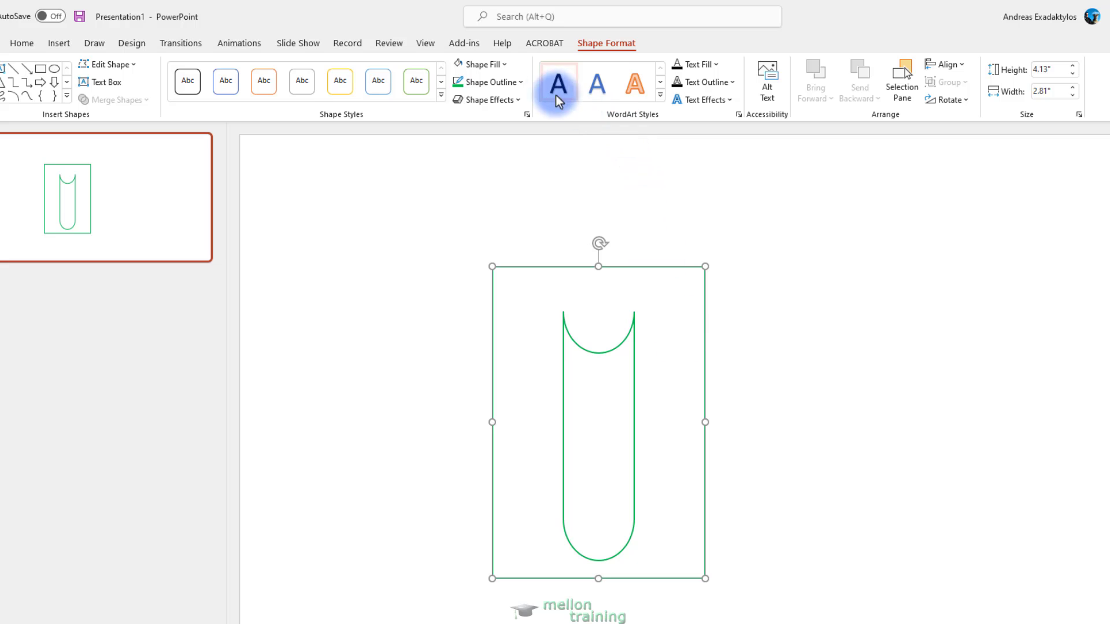
click(520, 82)
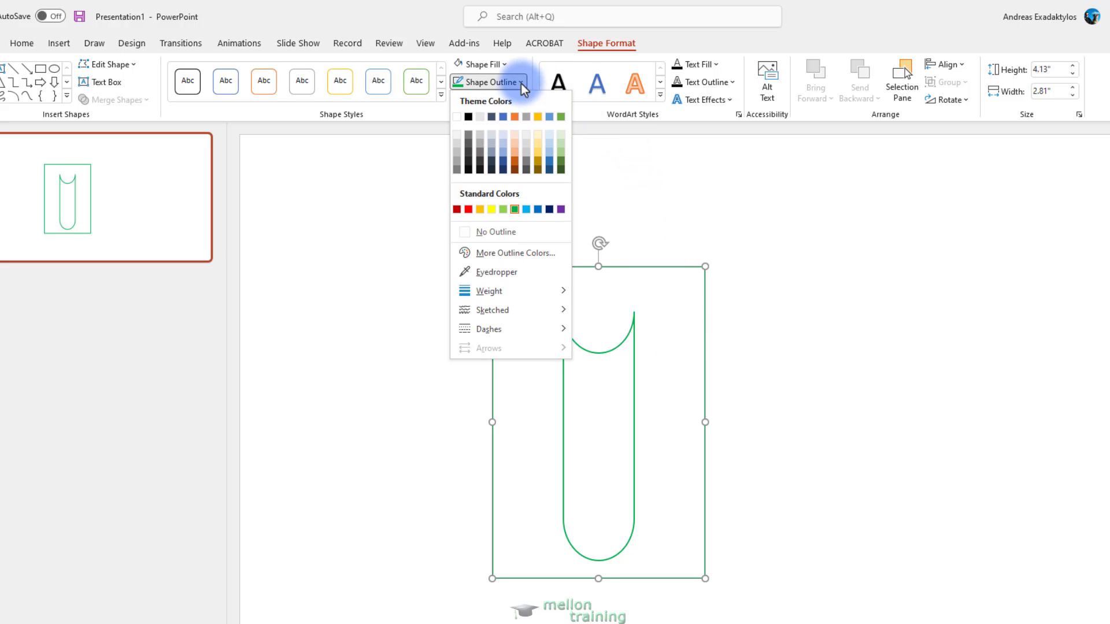
click(536, 210)
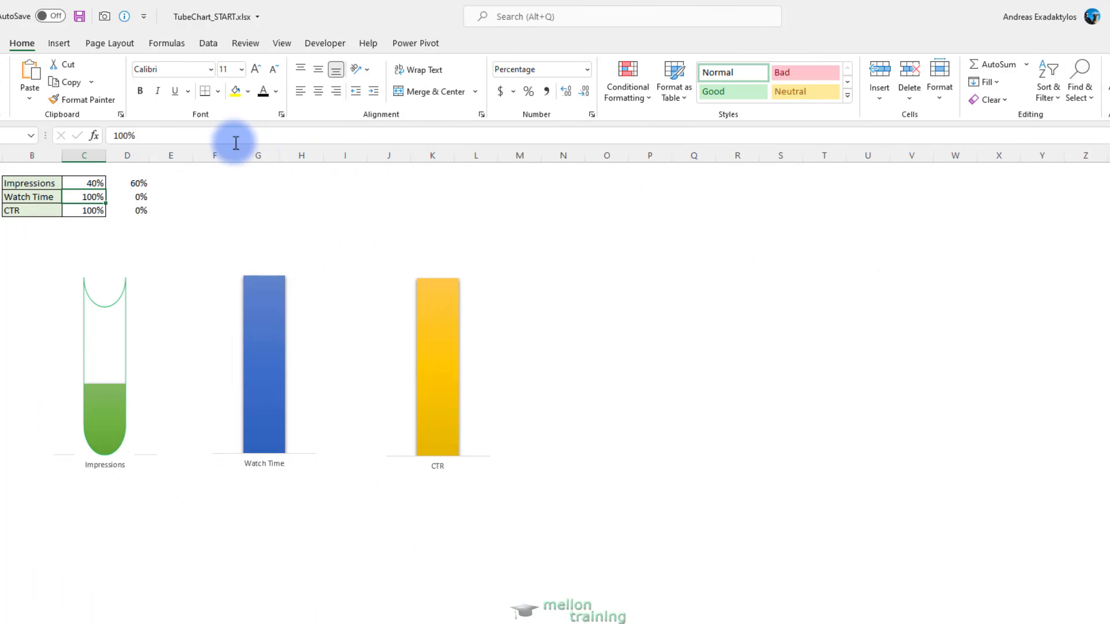
Paste the blue tube as a picture into the Excel sheet and move it to the empty cells beside the CTR chart
click(30, 98)
click(71, 139)
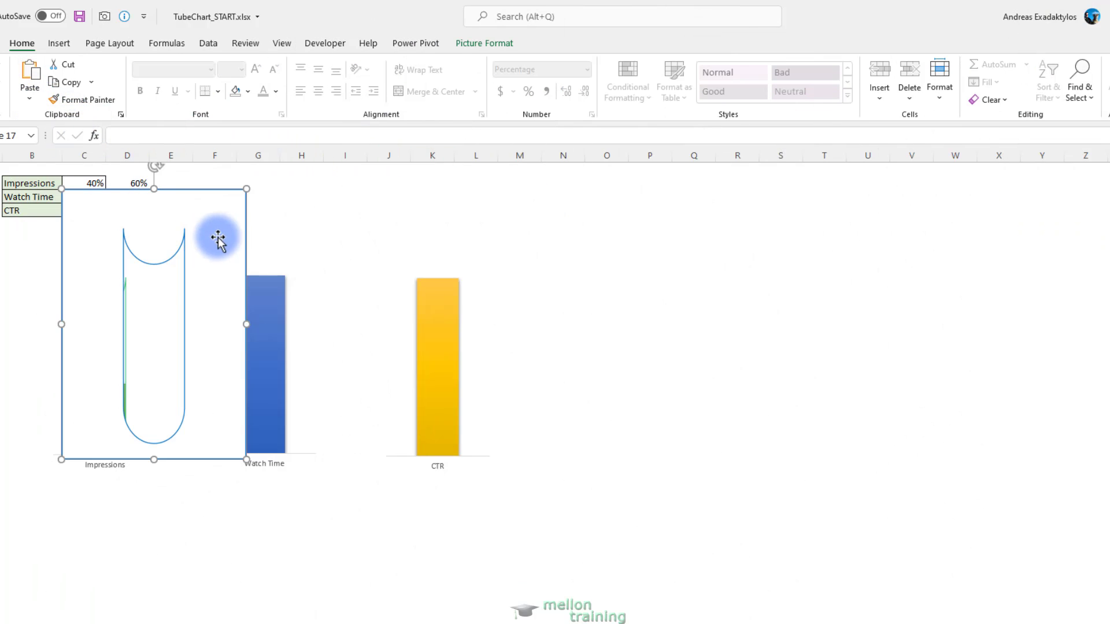
drag(218, 237, 709, 279)
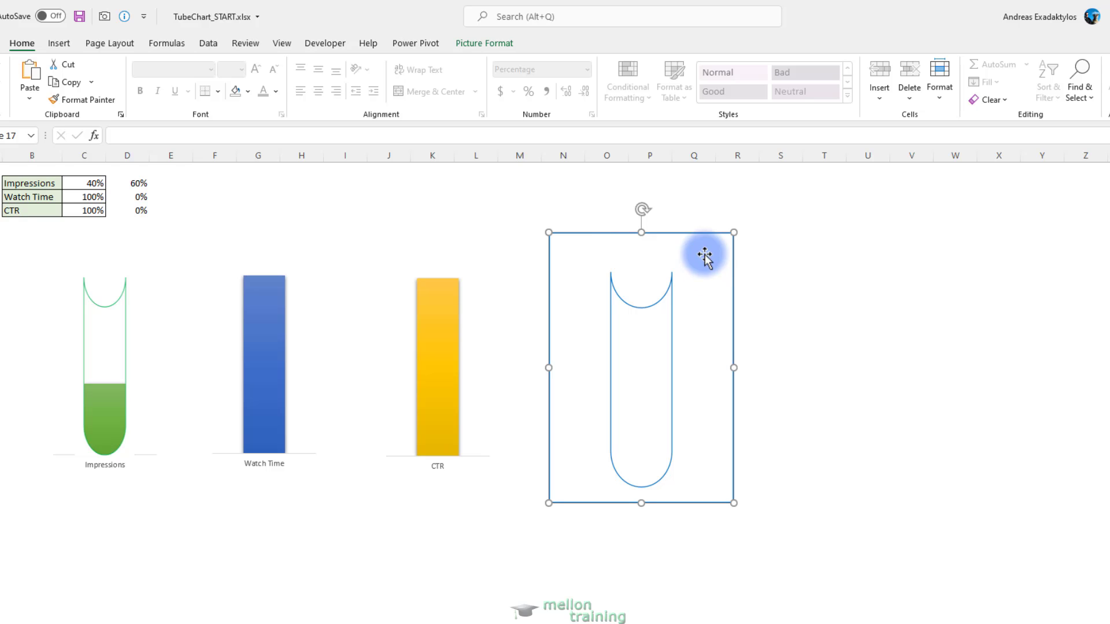
Crop the blue tube picture on all four sides close to the tube outline, removing the rectangle border
click(497, 46)
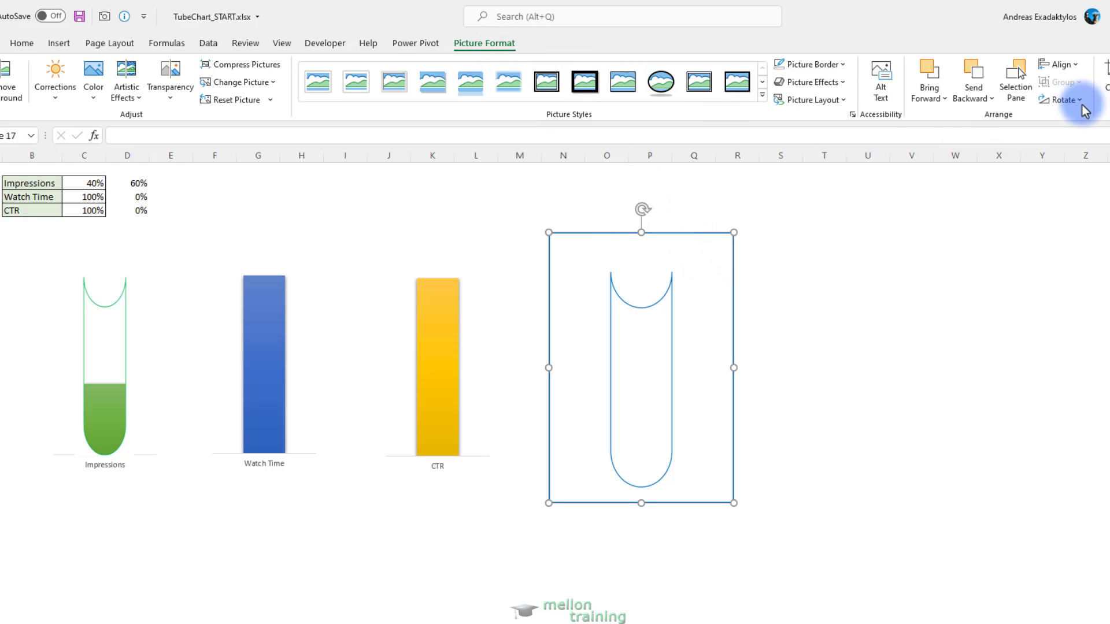
click(1102, 72)
drag(642, 233, 647, 271)
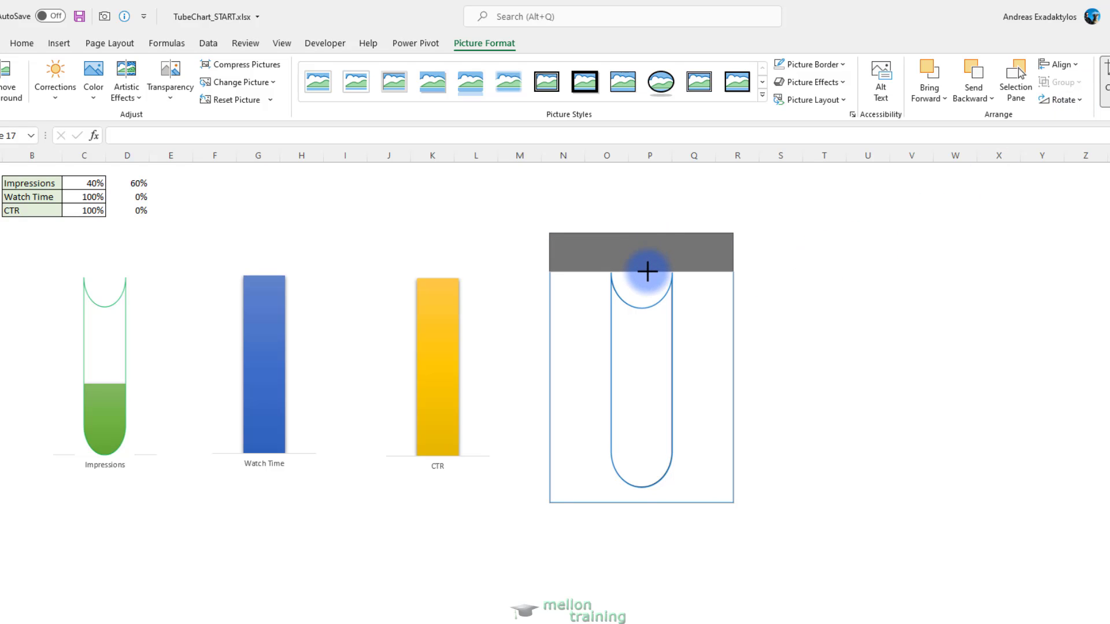
drag(549, 384, 595, 384)
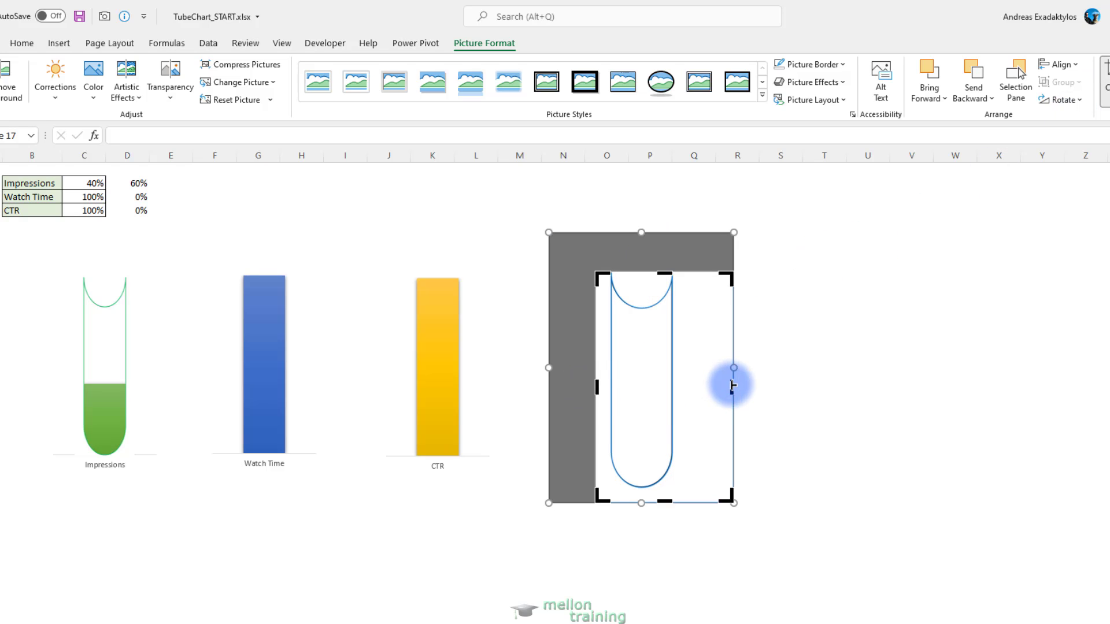
drag(729, 384, 684, 389)
drag(639, 501, 639, 490)
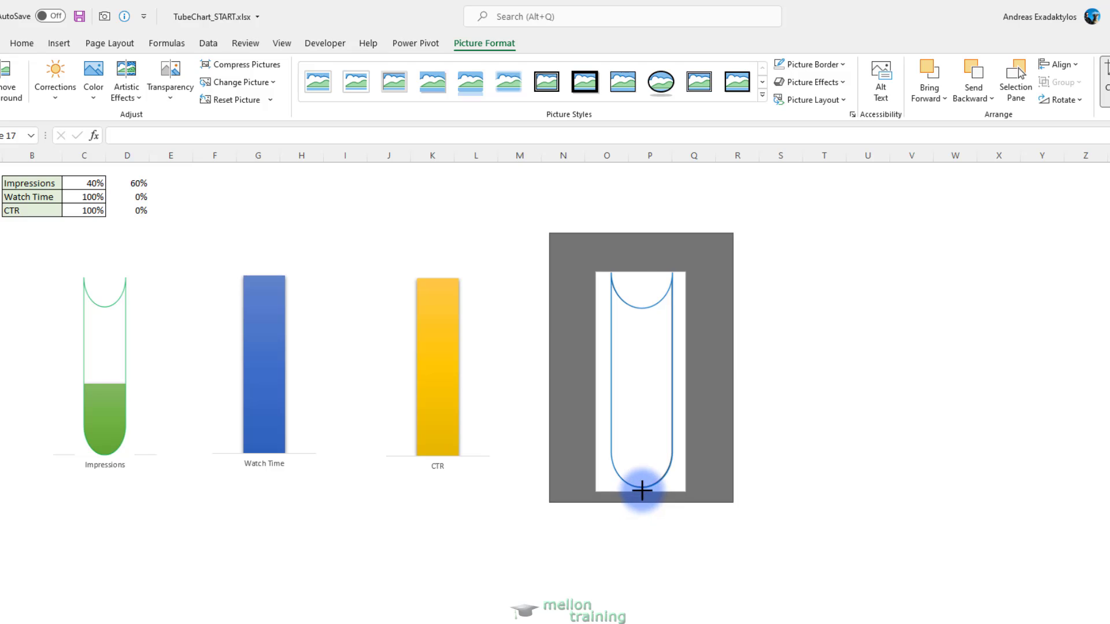
click(779, 396)
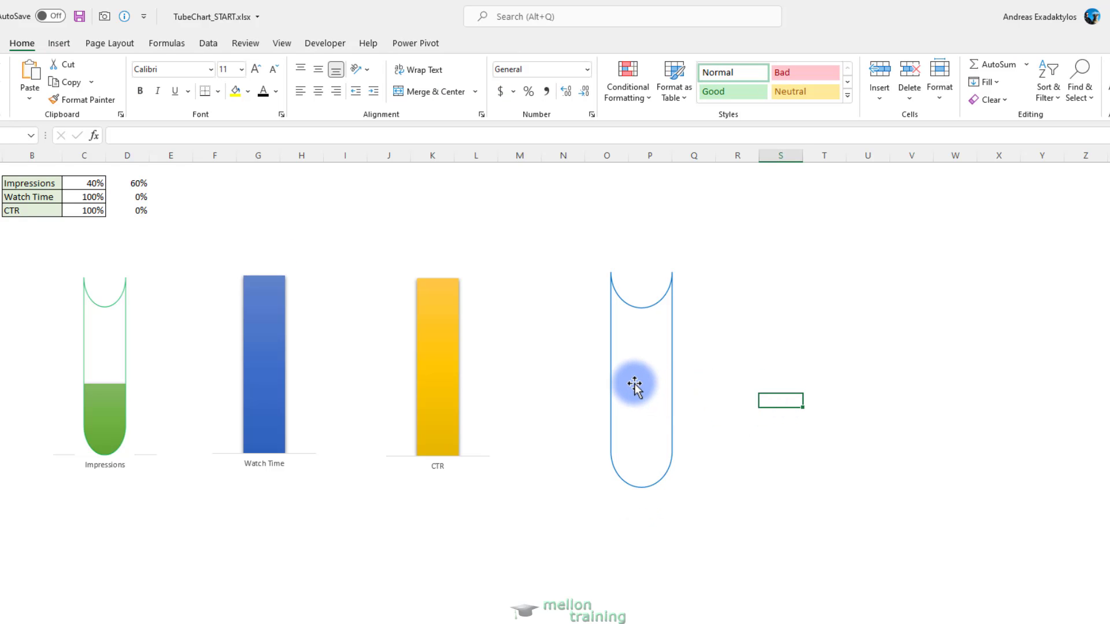
Place the blue tube picture over the Watch Time column and resize it to match the column's width and height
click(634, 384)
drag(634, 384, 293, 379)
drag(220, 377, 241, 395)
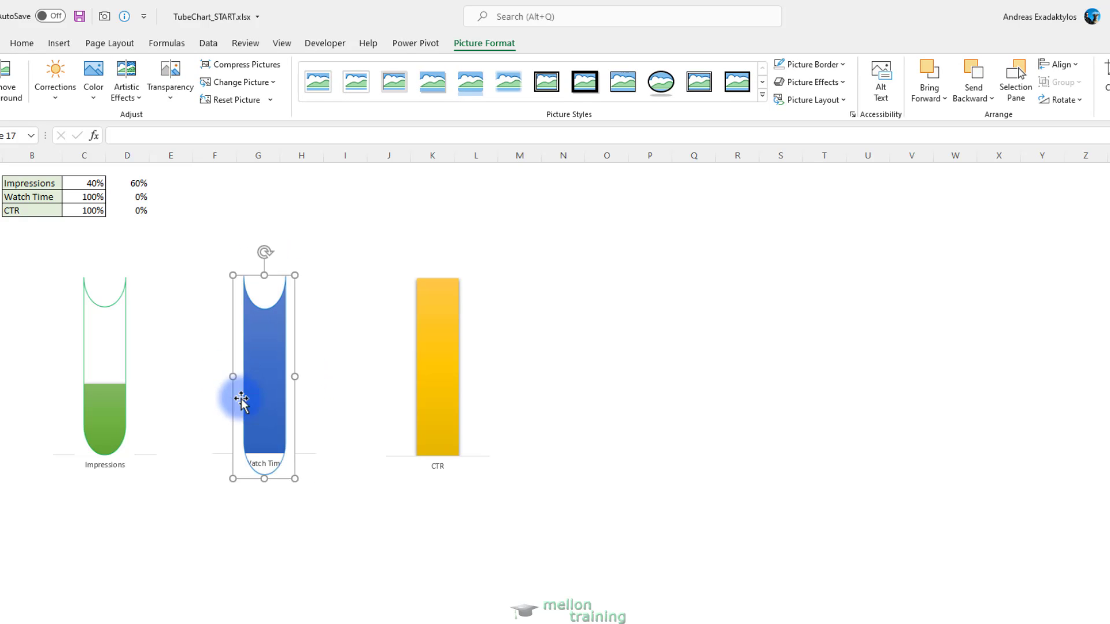
click(265, 460)
click(264, 450)
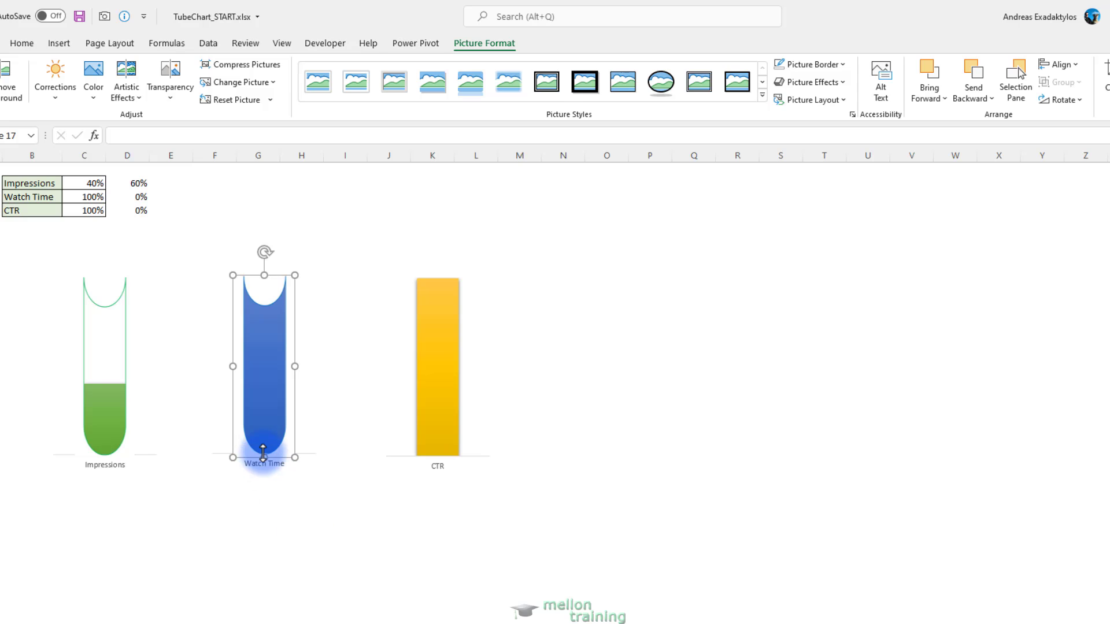
click(263, 457)
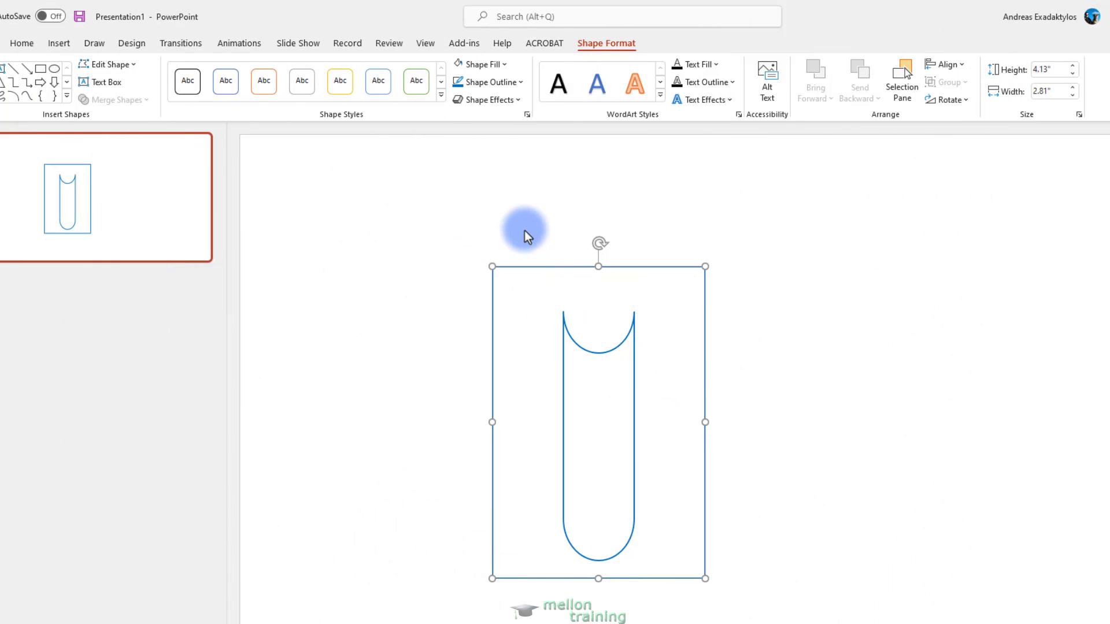
Give the PowerPoint tube shape the standard yellow outline and paste it as a picture into the empty area beside the Excel charts
click(490, 82)
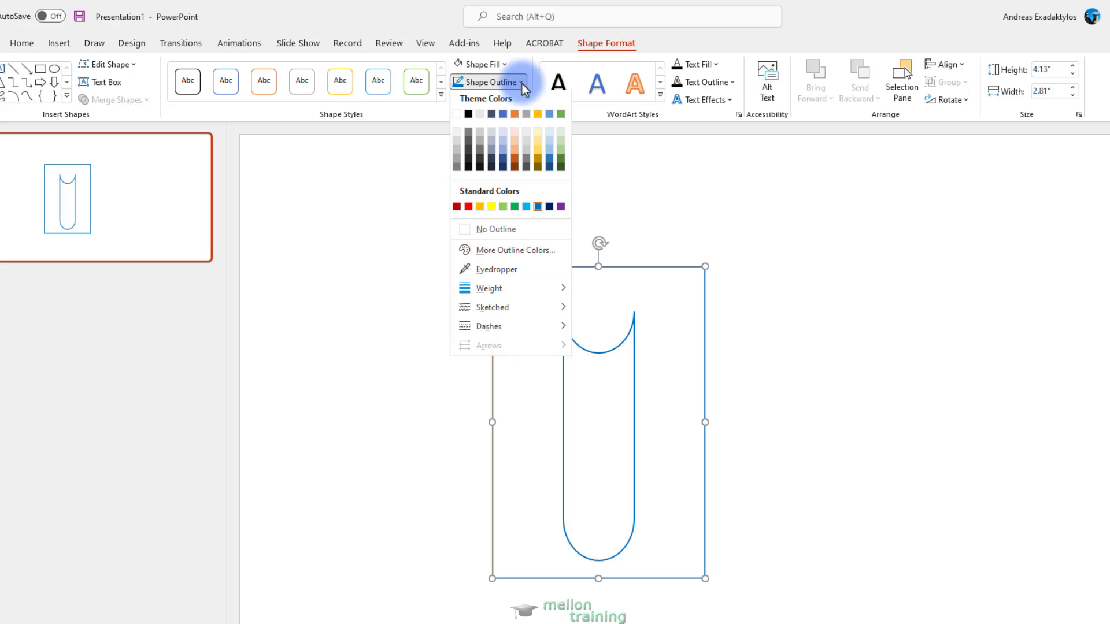
click(492, 210)
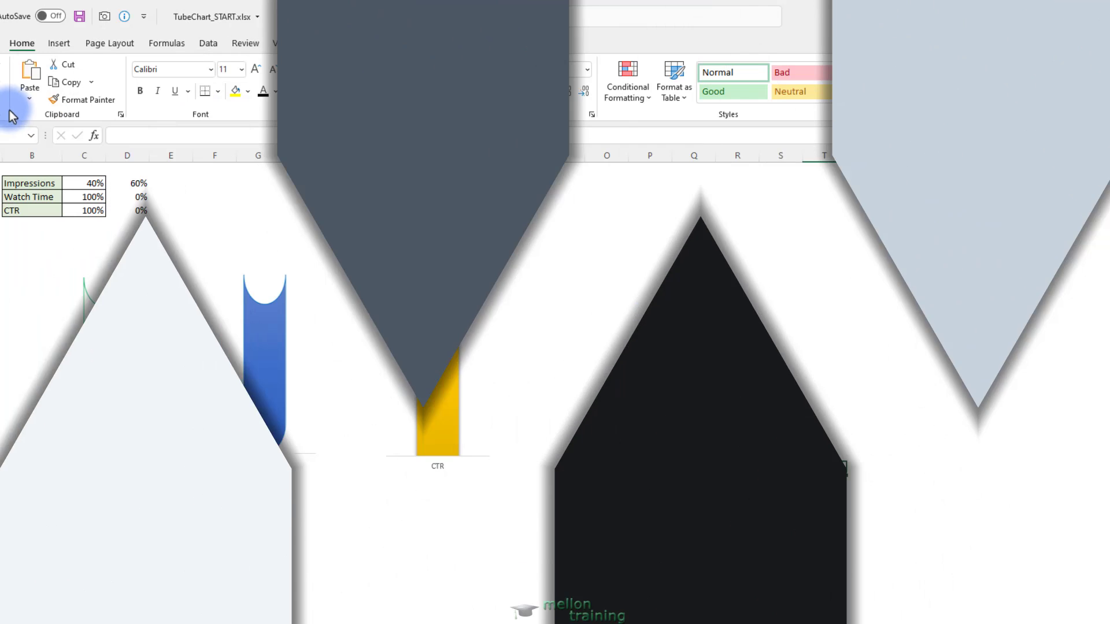
click(28, 98)
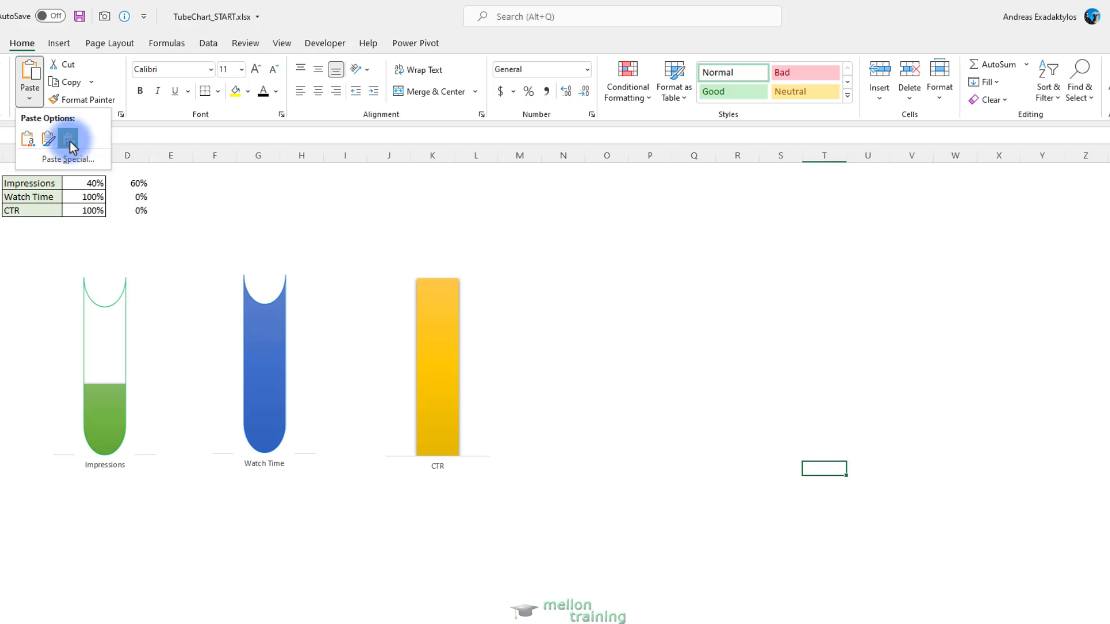
click(70, 141)
drag(935, 515, 799, 286)
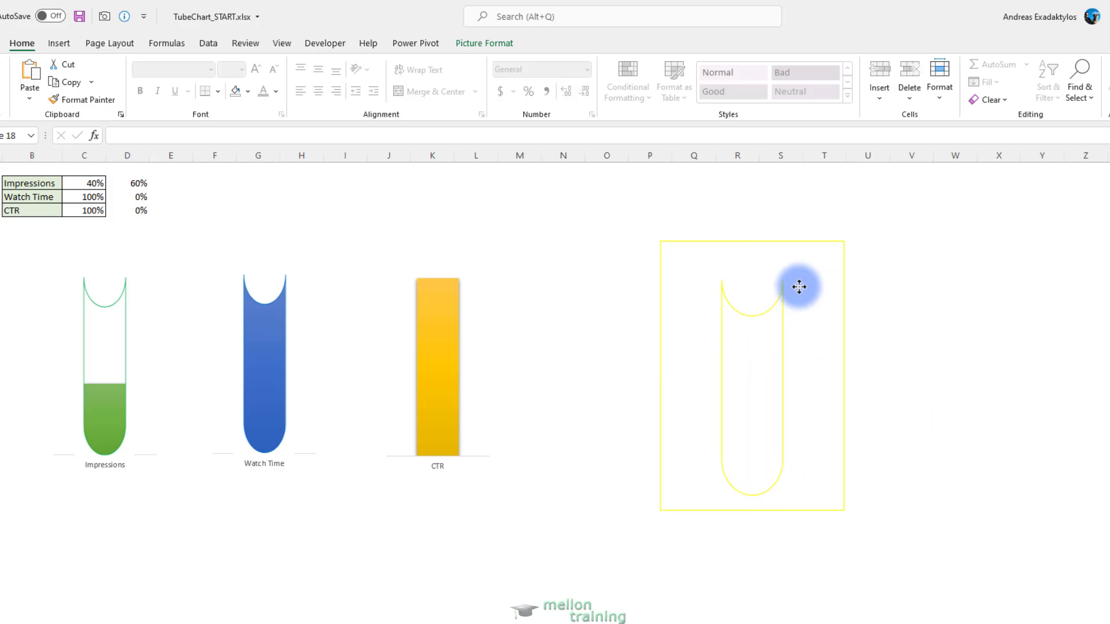
Crop the yellow tube picture on all four sides close to the tube outline, removing the rectangle border
click(500, 44)
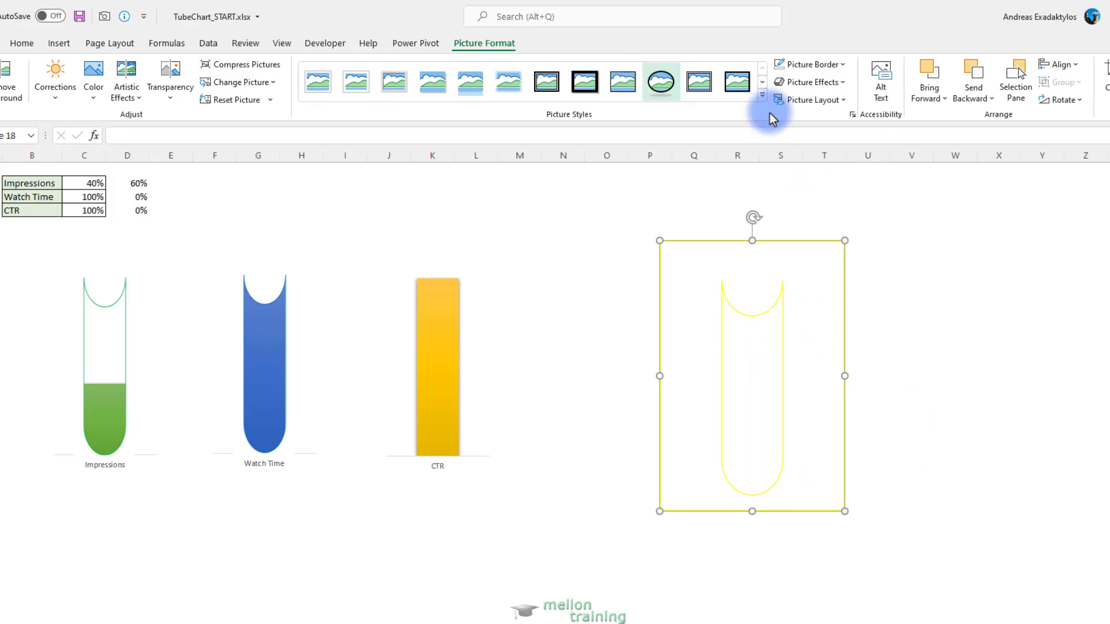
click(1103, 72)
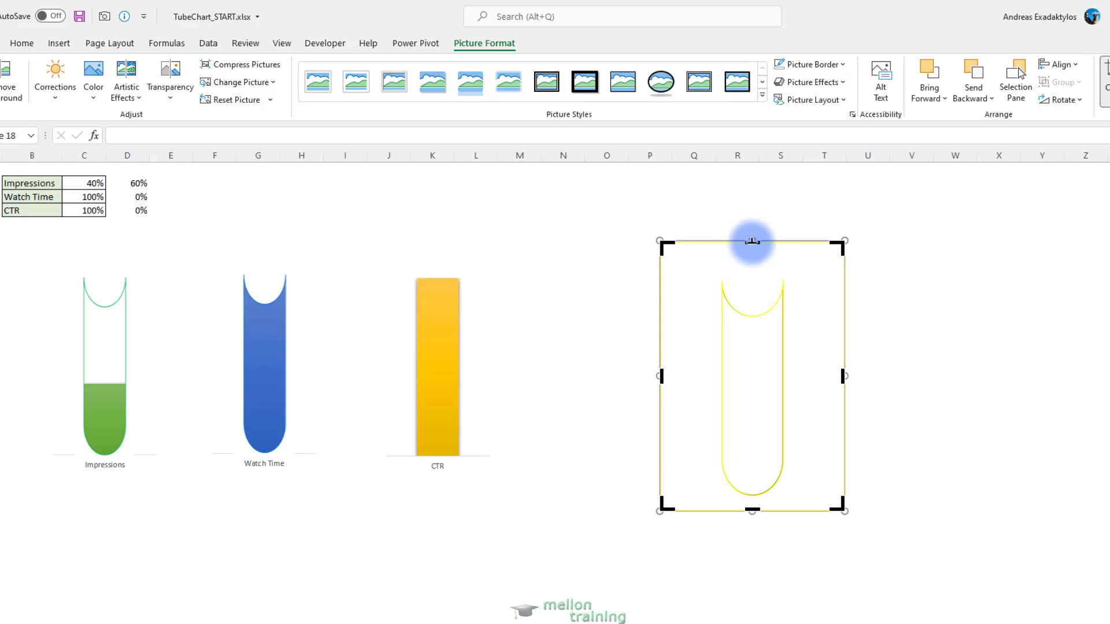
drag(752, 241, 753, 280)
drag(843, 376, 801, 398)
drag(659, 394, 704, 394)
drag(750, 510, 756, 498)
click(985, 388)
Place the yellow tube picture over the CTR column and adjust its sides and upper edge to fit the column
drag(765, 392, 448, 347)
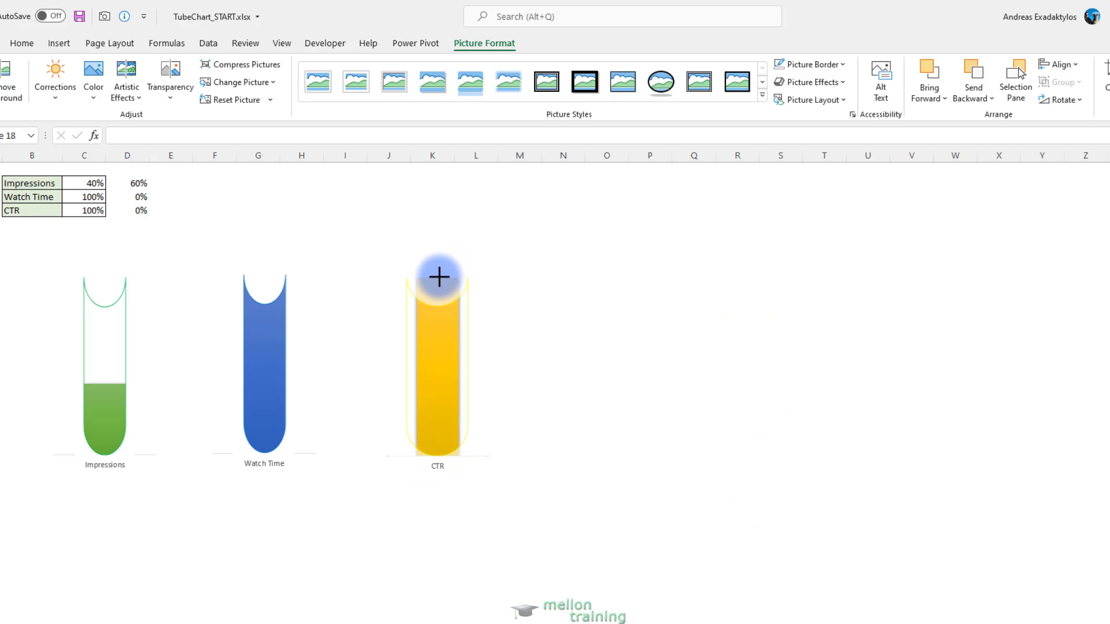
drag(439, 277, 440, 276)
drag(486, 368, 475, 370)
drag(389, 368, 404, 366)
click(607, 410)
click(467, 347)
drag(475, 367, 472, 367)
click(560, 348)
click(448, 324)
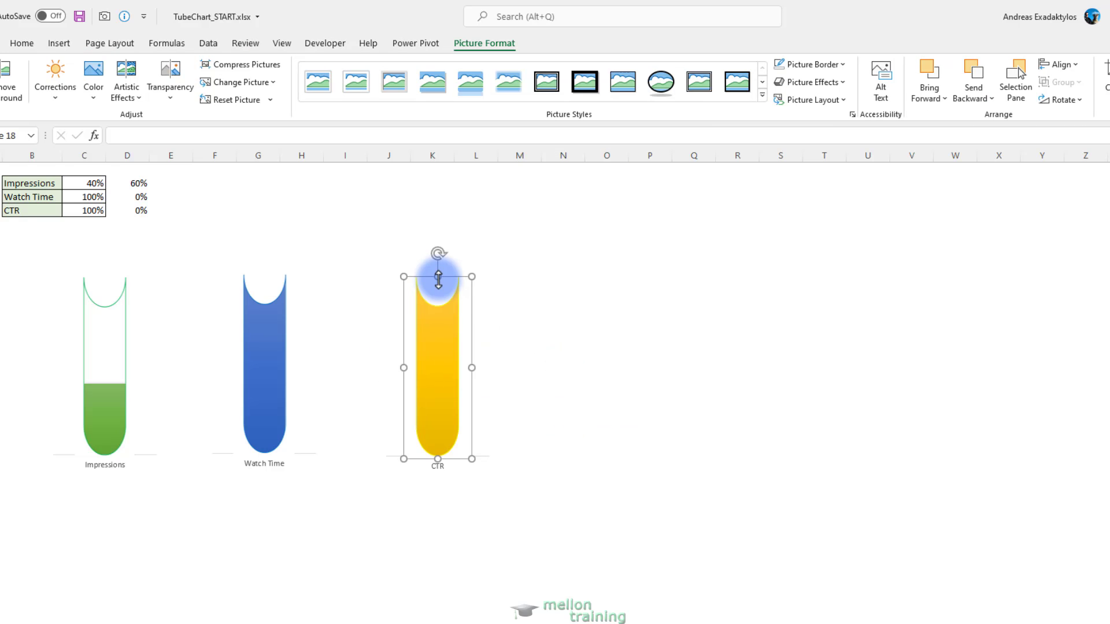
drag(438, 280, 441, 280)
click(613, 403)
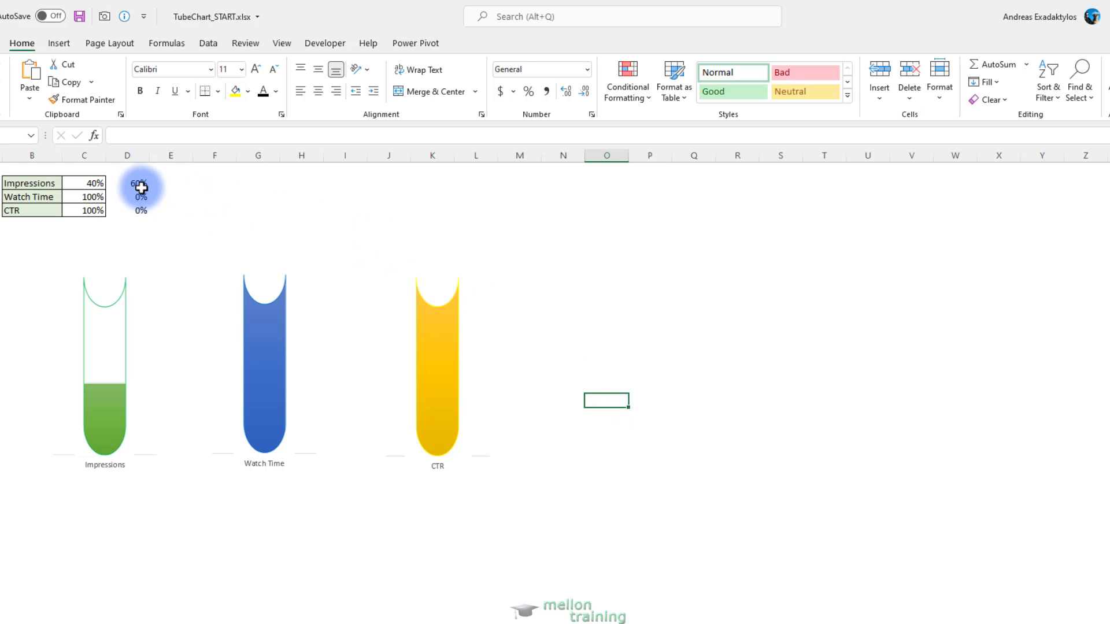
Hide the remainder percentages in D2:D4 by setting their font colour to white
drag(138, 185, 138, 206)
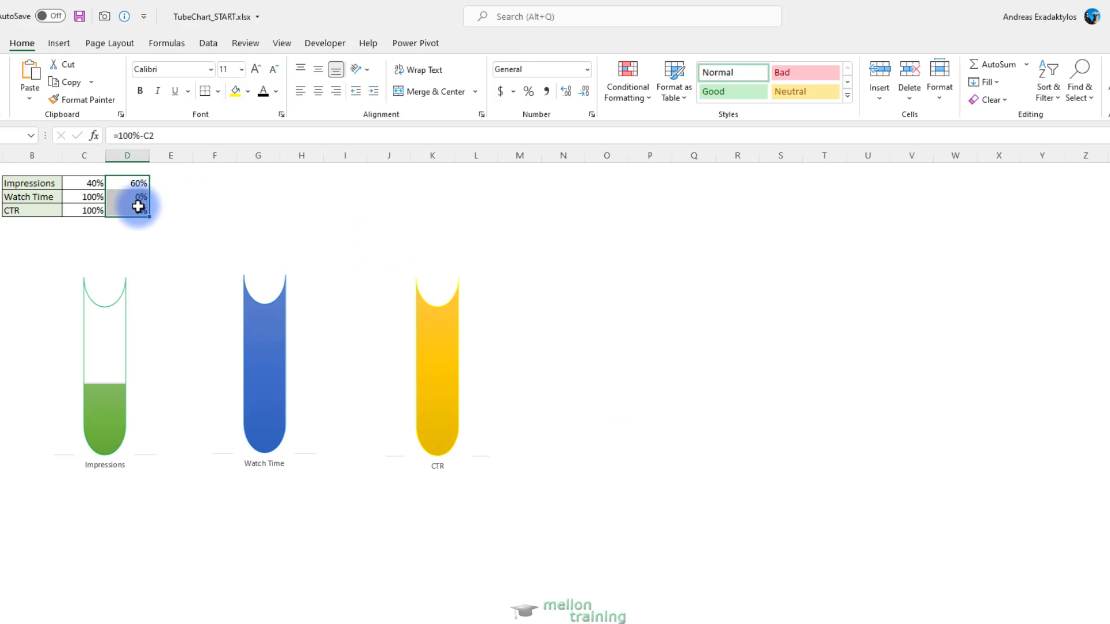
click(276, 91)
click(261, 149)
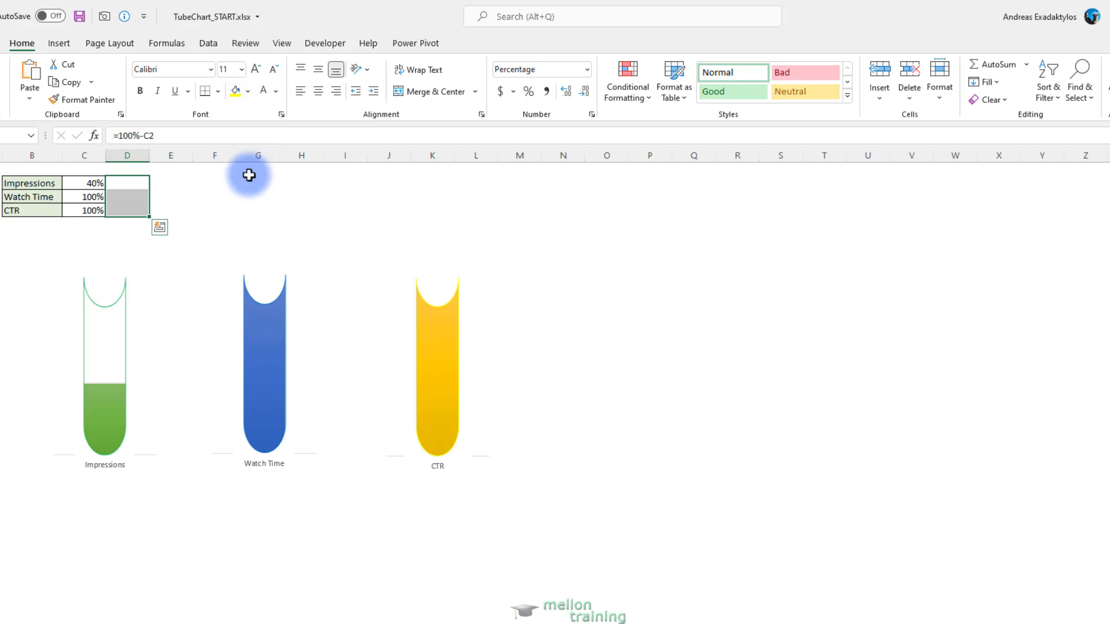
Draw a circle about 0.64 inches high and 0.62 inches wide over the open upper end of the Impressions tube
click(189, 183)
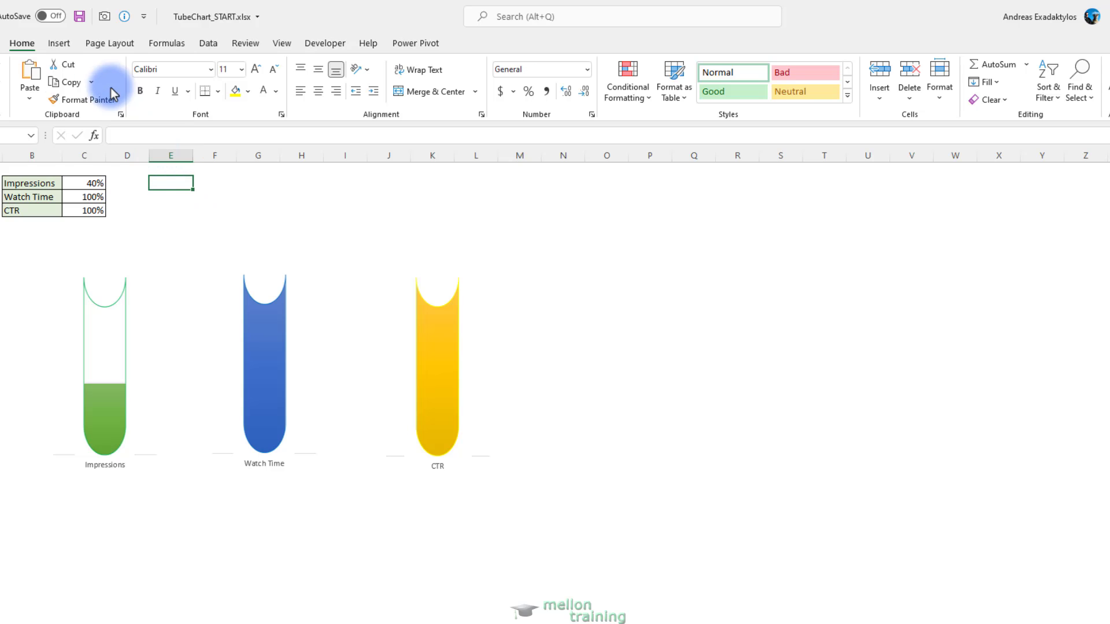
click(60, 44)
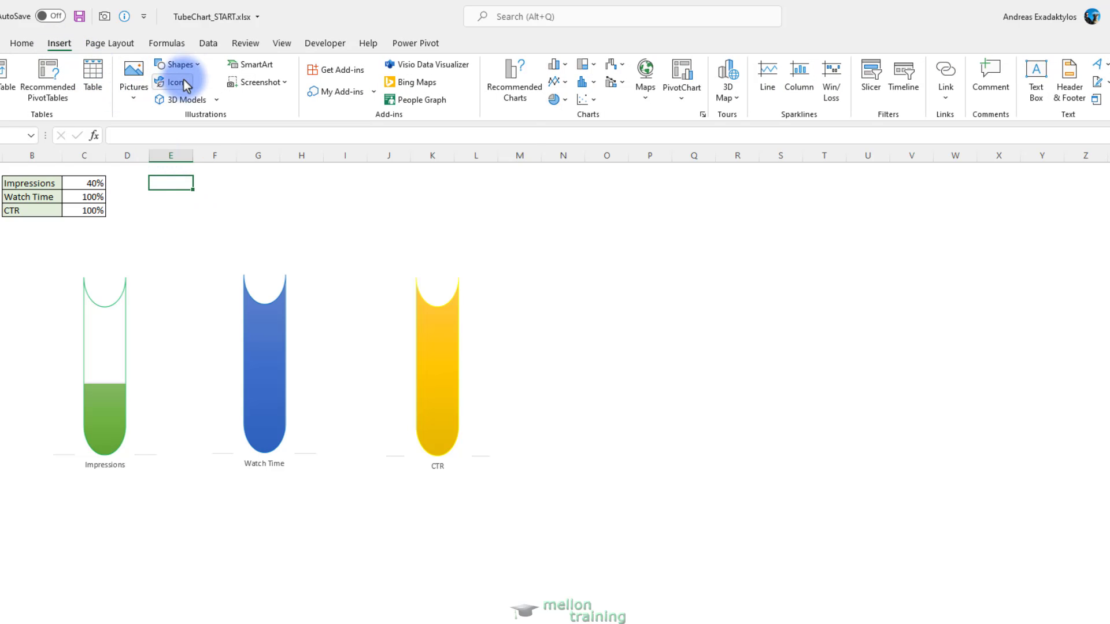
click(198, 67)
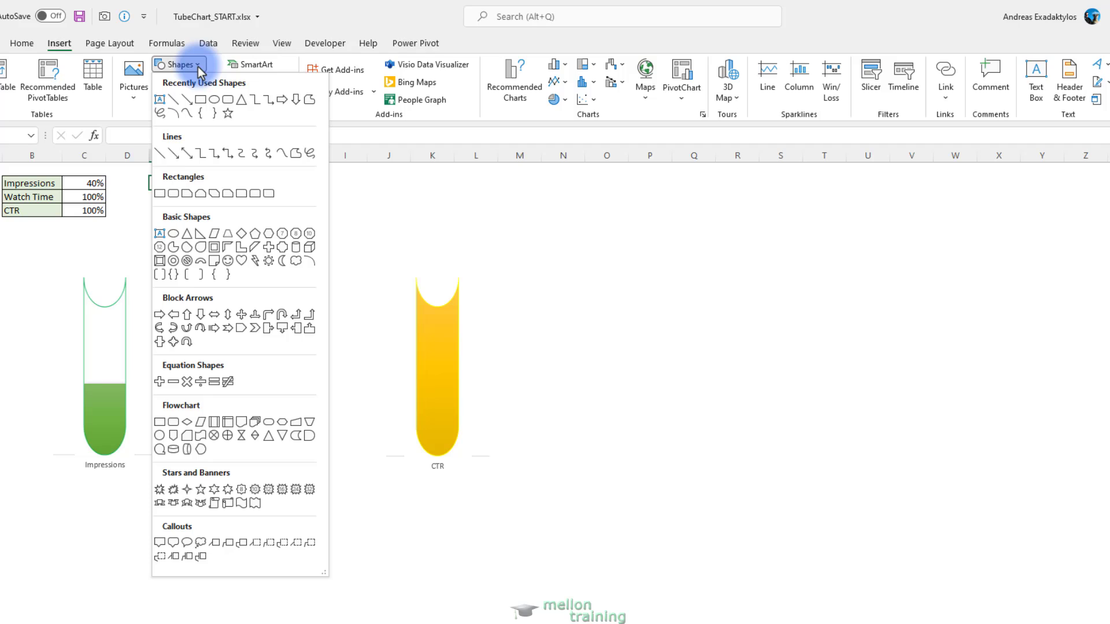
click(214, 100)
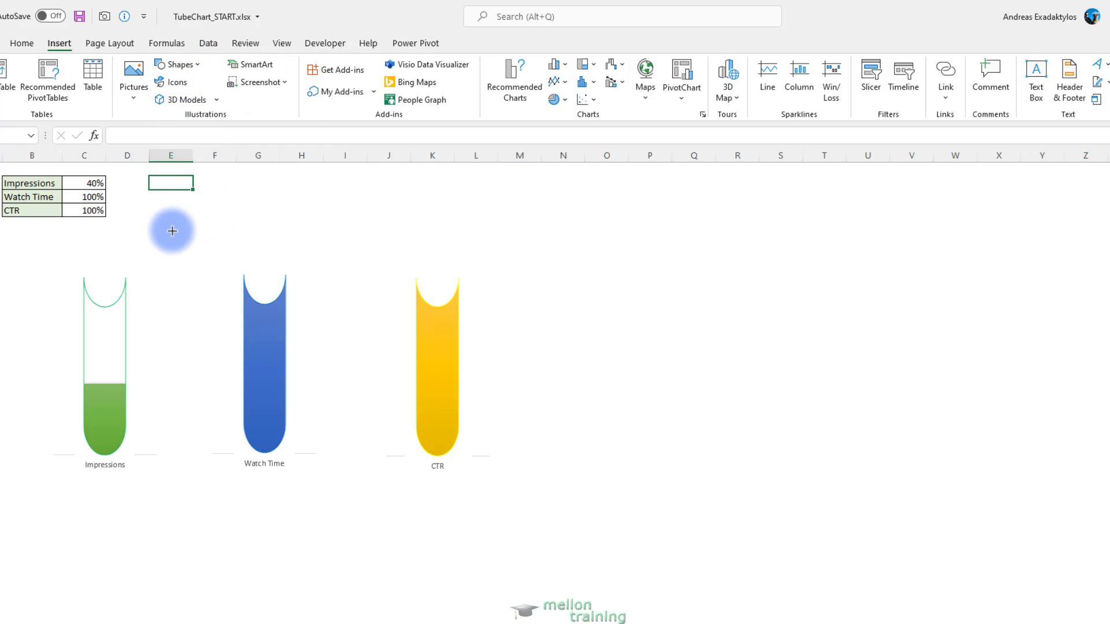
mouse_move(102, 264)
mouse_down()
mouse_move(119, 279)
mouse_move(111, 289)
mouse_up()
Paste two copies of the circle and place them over the upper ends of the CTR and Watch Time tubes
click(171, 277)
key(ctrl+v)
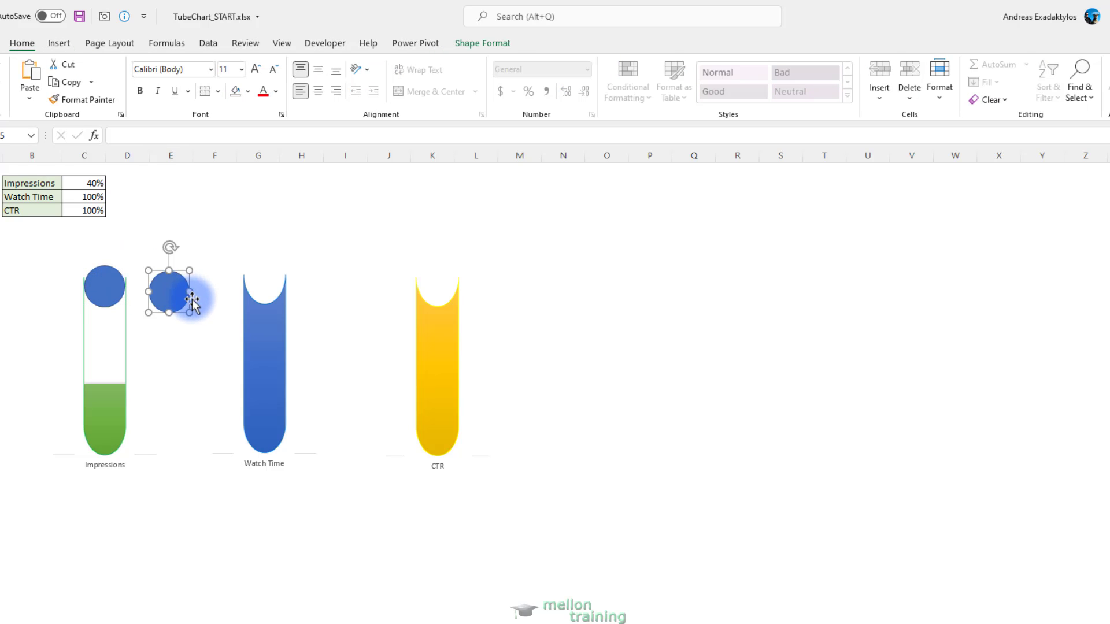
click(183, 342)
key(ctrl+v)
drag(183, 342, 441, 288)
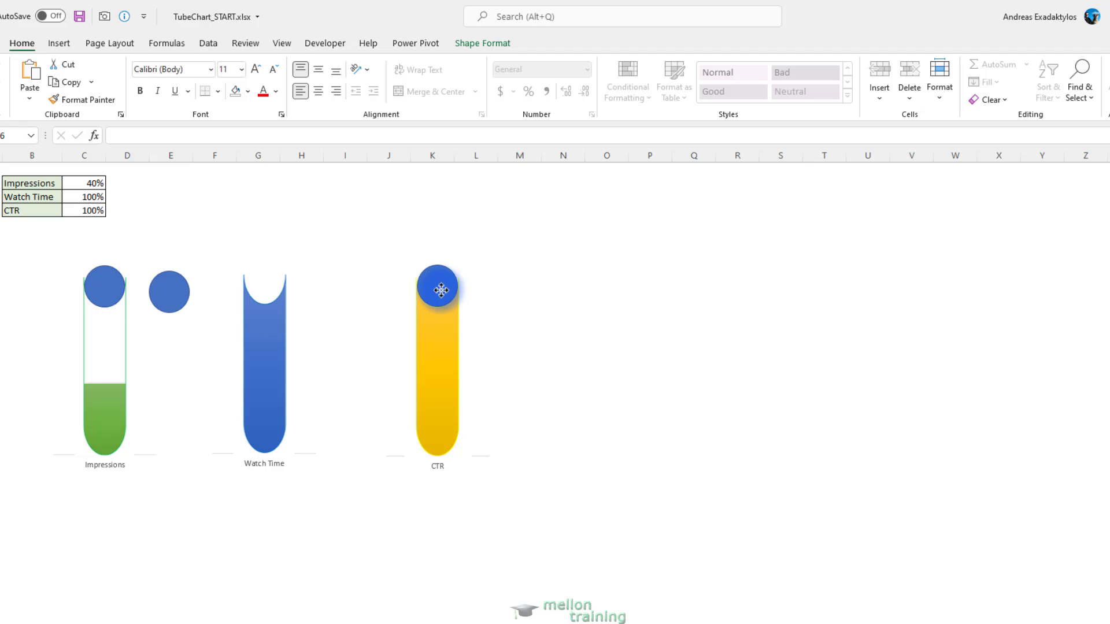
drag(169, 292, 266, 284)
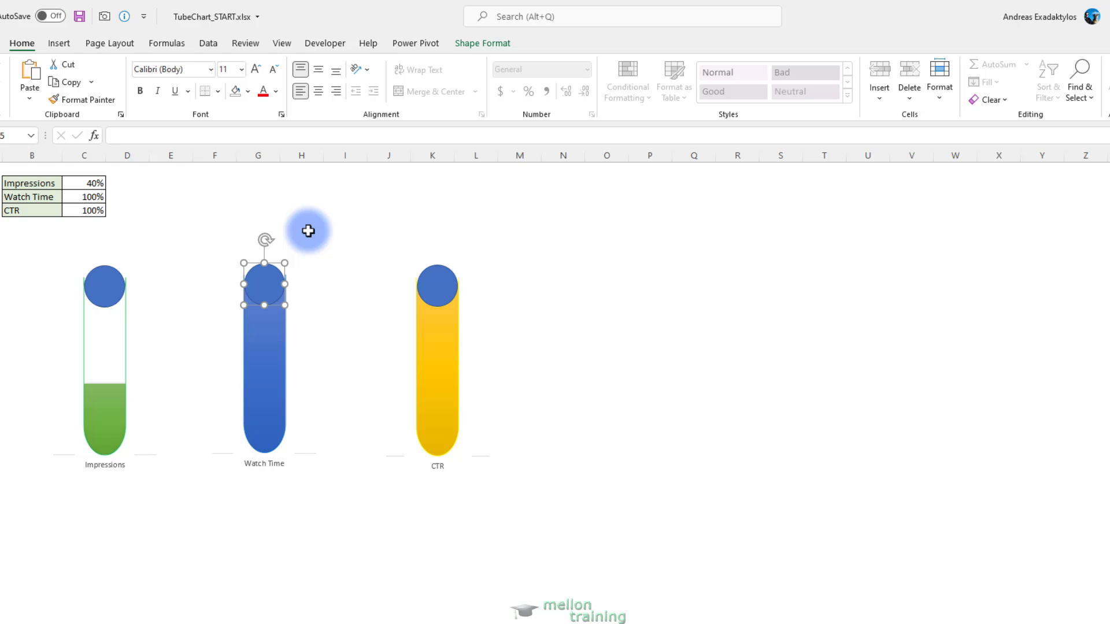
Apply the shaded, shadowed theme shape style to the circles: green for Impressions, blue for Watch Time and yellow for CTR
click(104, 287)
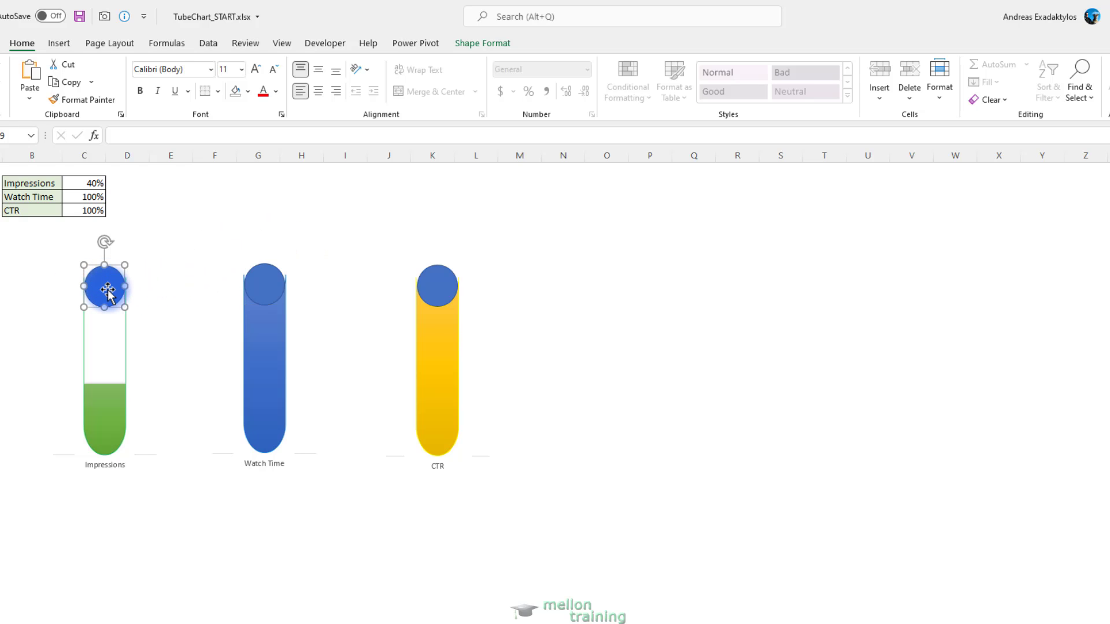
click(463, 45)
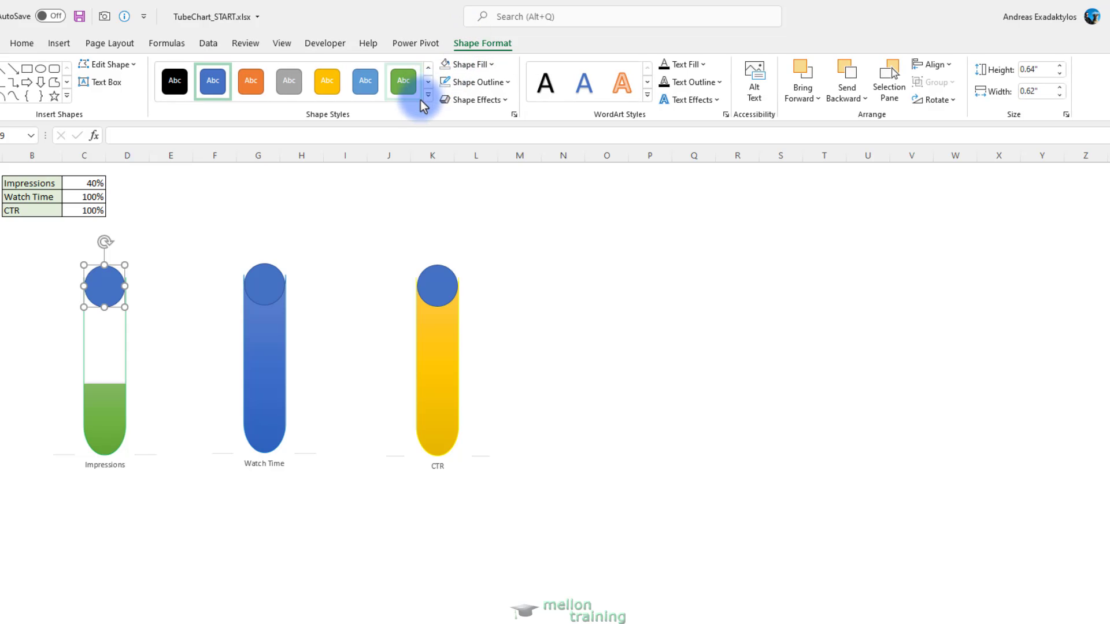
click(426, 101)
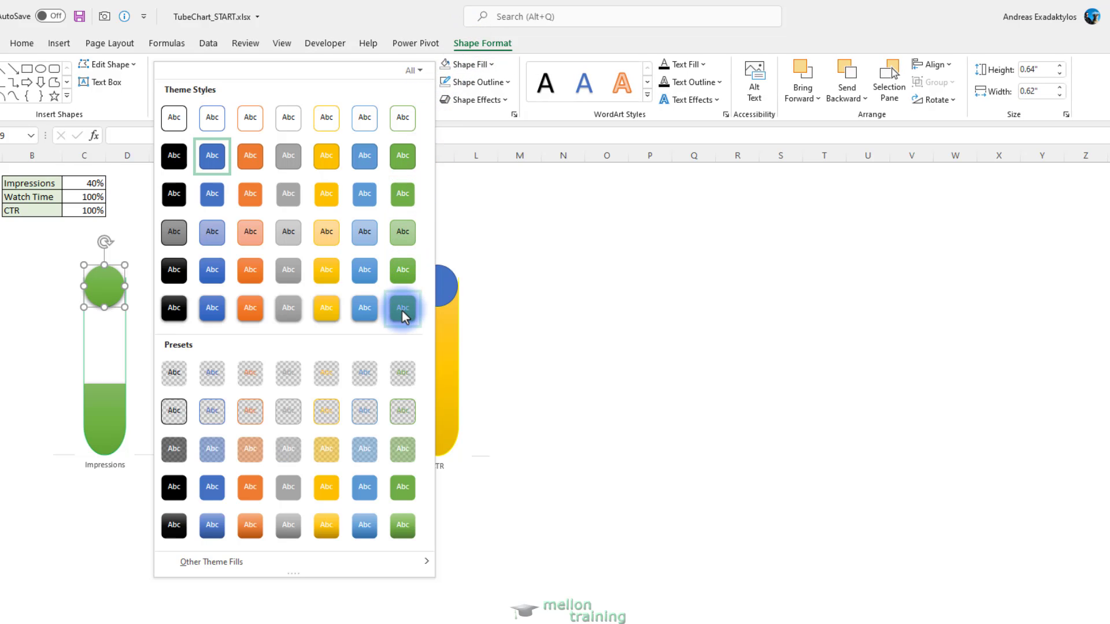
click(403, 311)
click(257, 286)
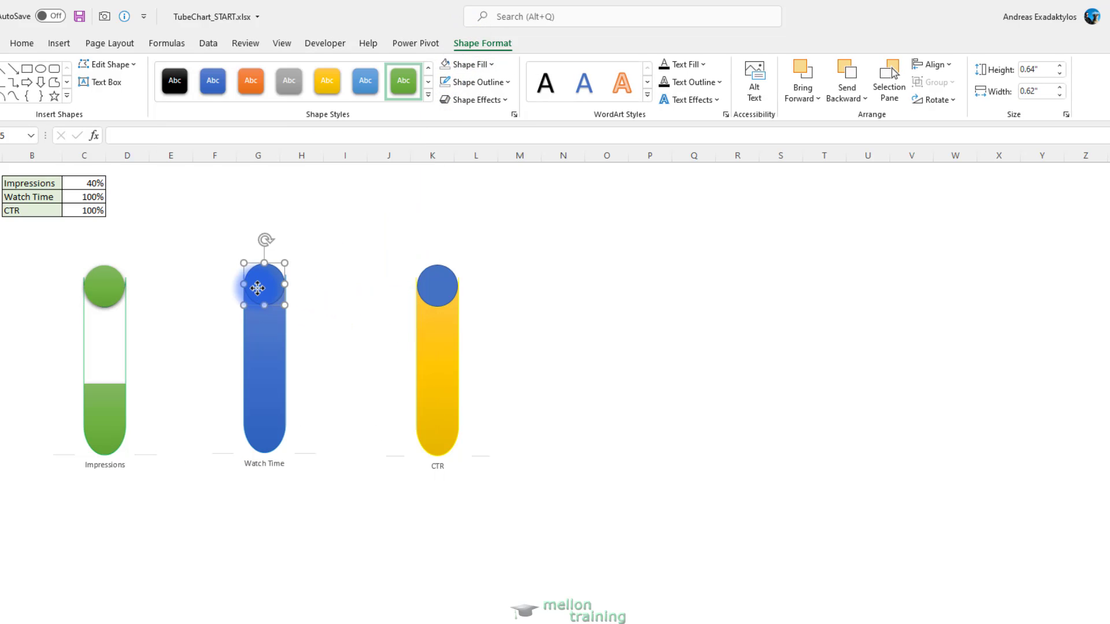
click(428, 96)
click(212, 307)
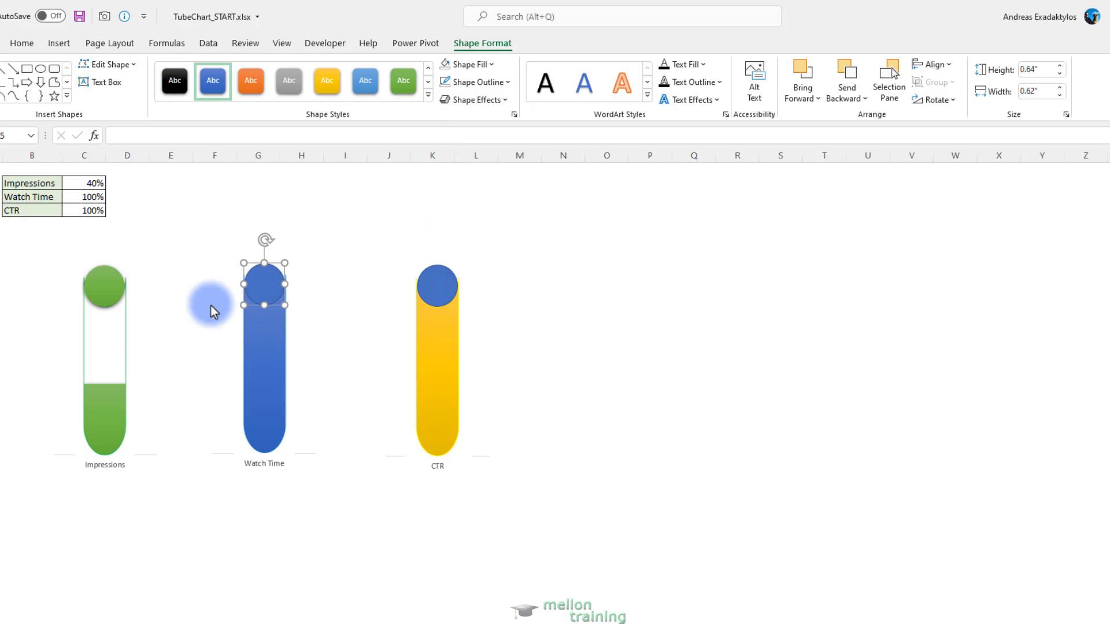
click(426, 306)
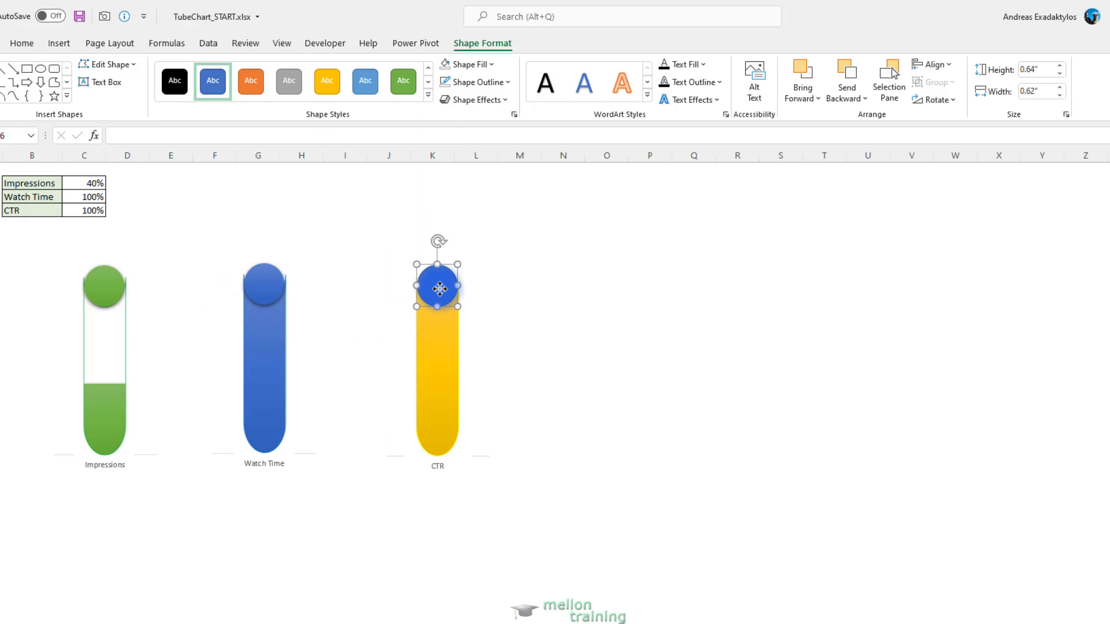
click(428, 96)
click(325, 308)
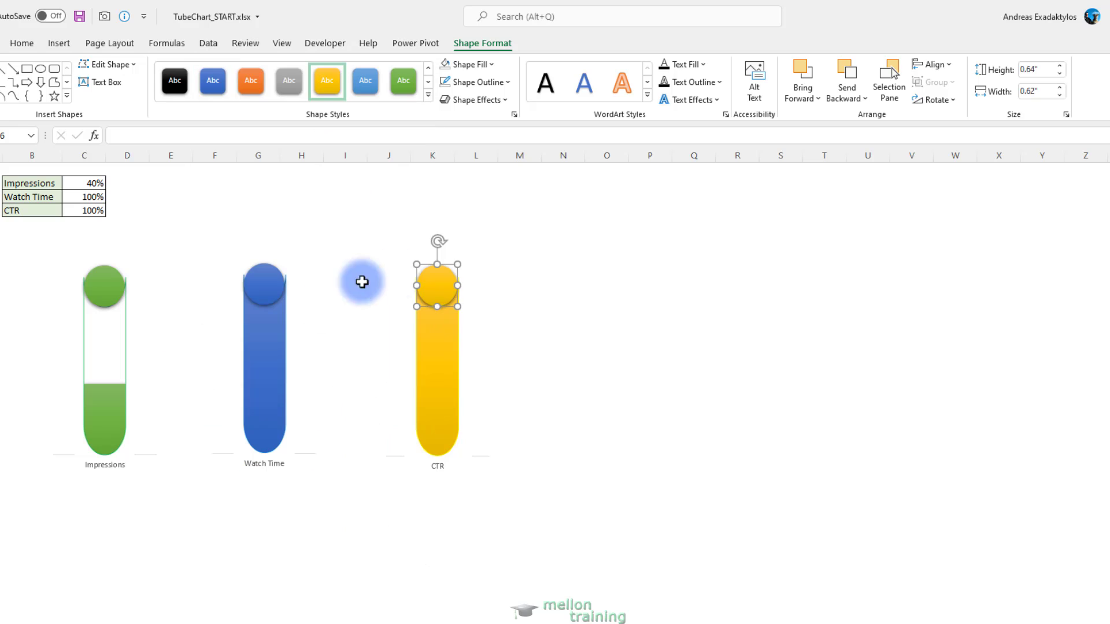
Apply the centred inner shadow effect to all three circles together
click(113, 289)
ctrl+click(254, 289)
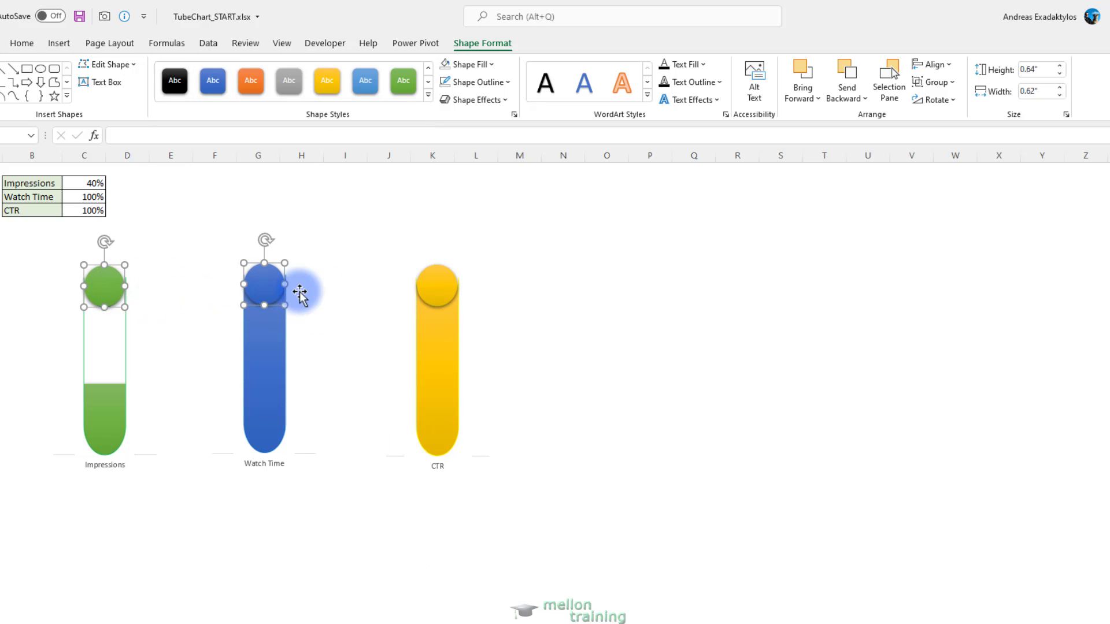
click(505, 99)
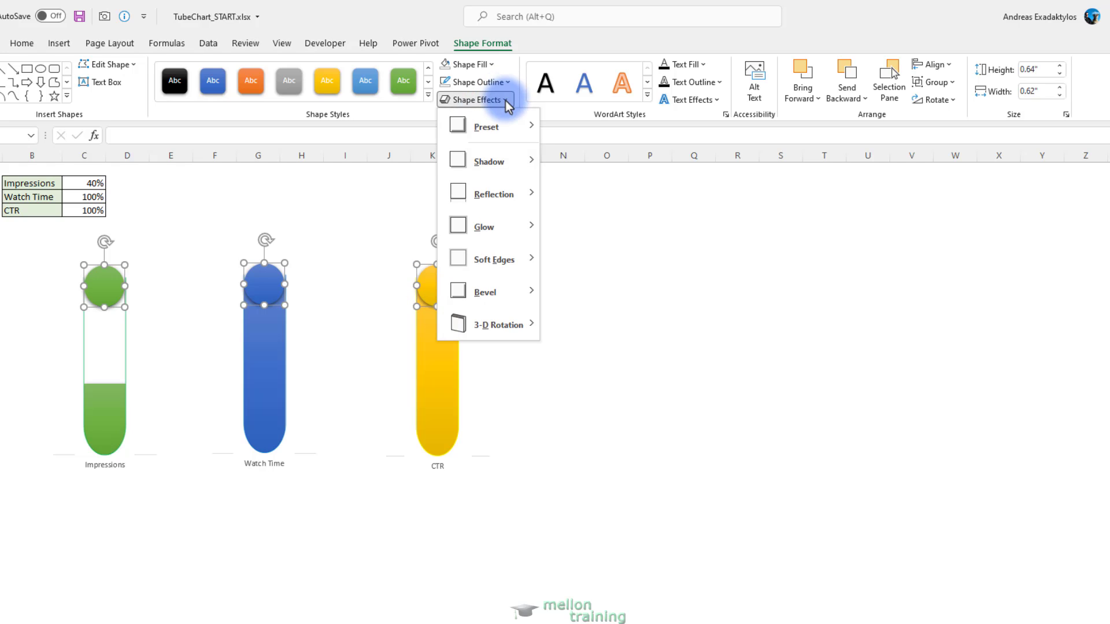
mouse_move(505, 168)
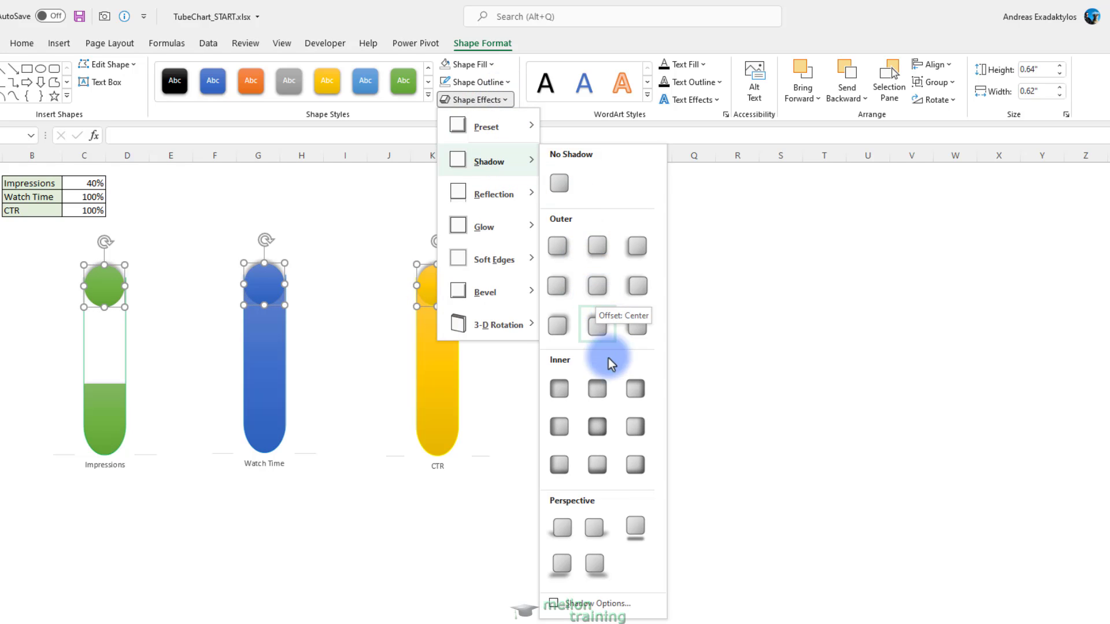
click(598, 429)
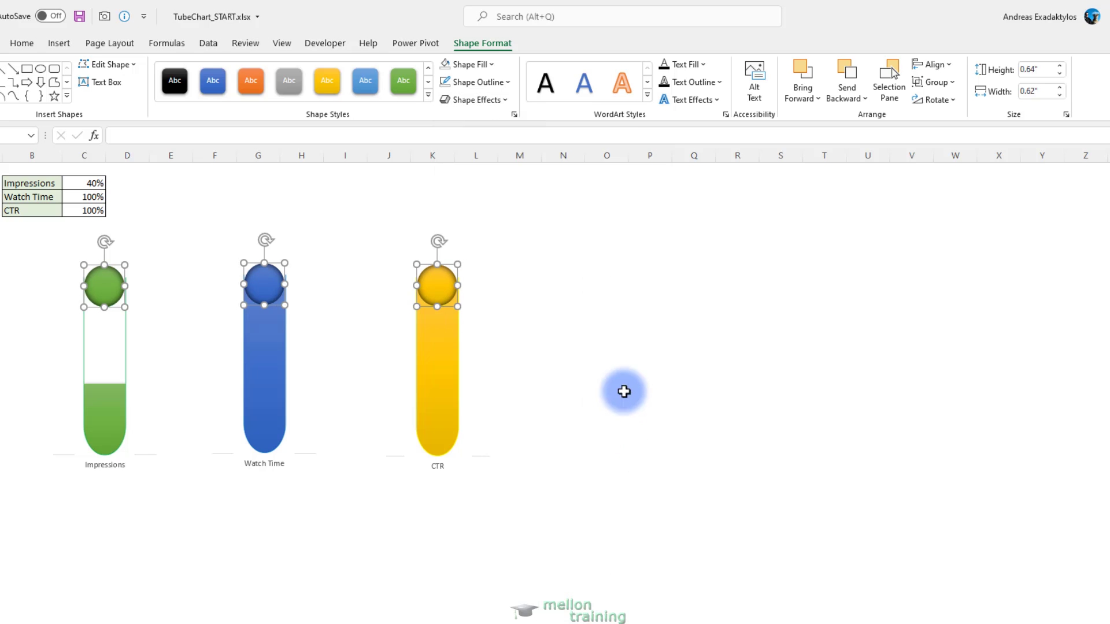
key(Escape)
Link the Impressions circle's text to cell C2 and centre it horizontally and vertically
click(105, 292)
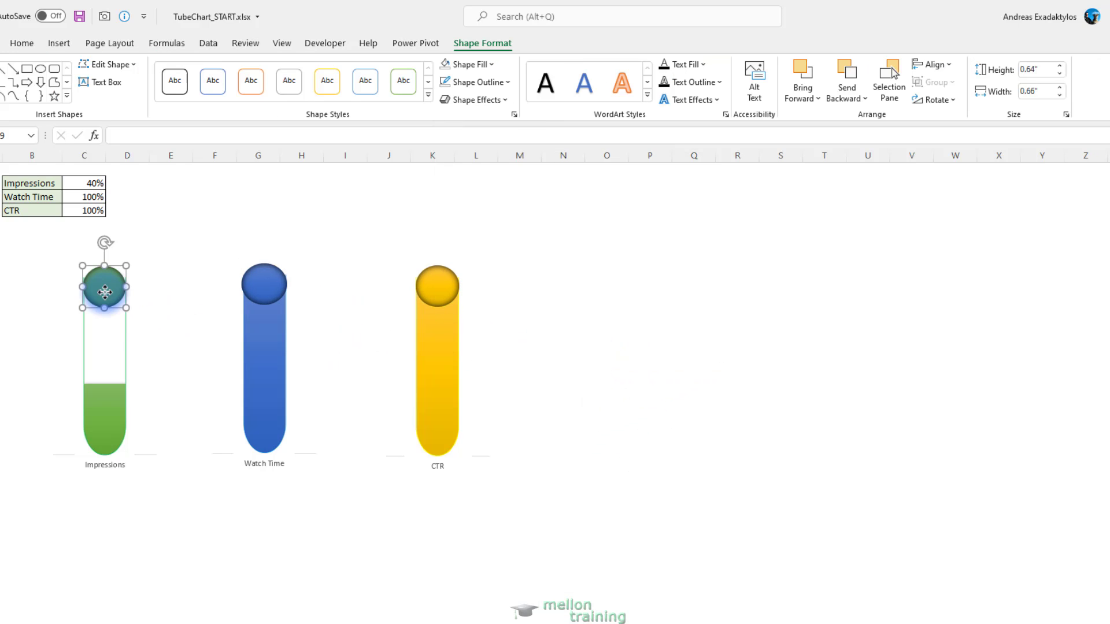
click(133, 135)
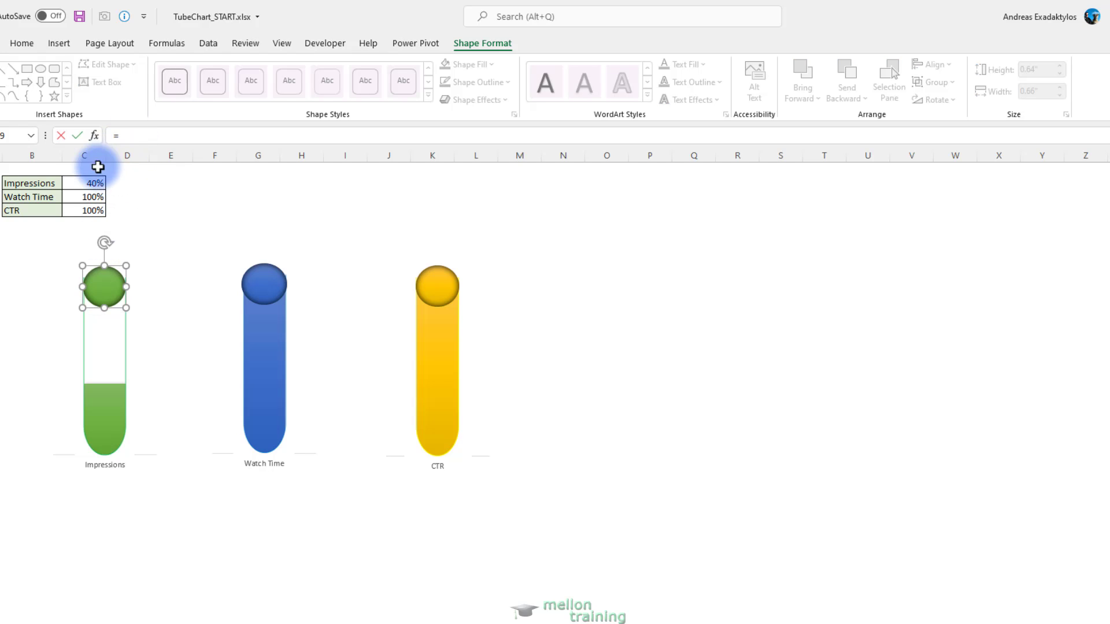
click(85, 182)
key(Return)
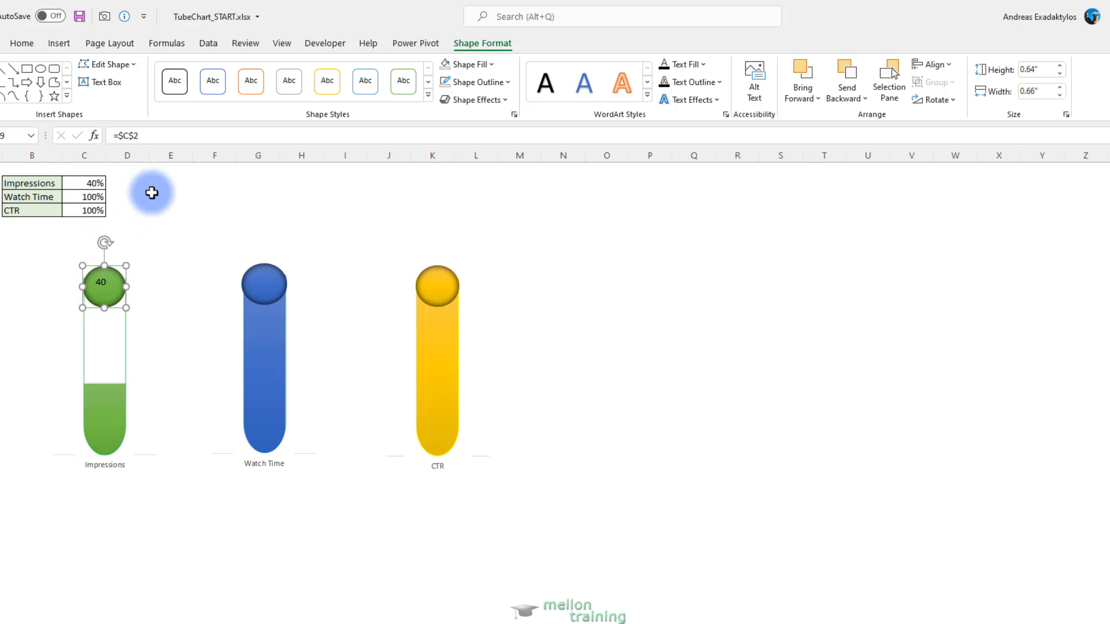
click(22, 43)
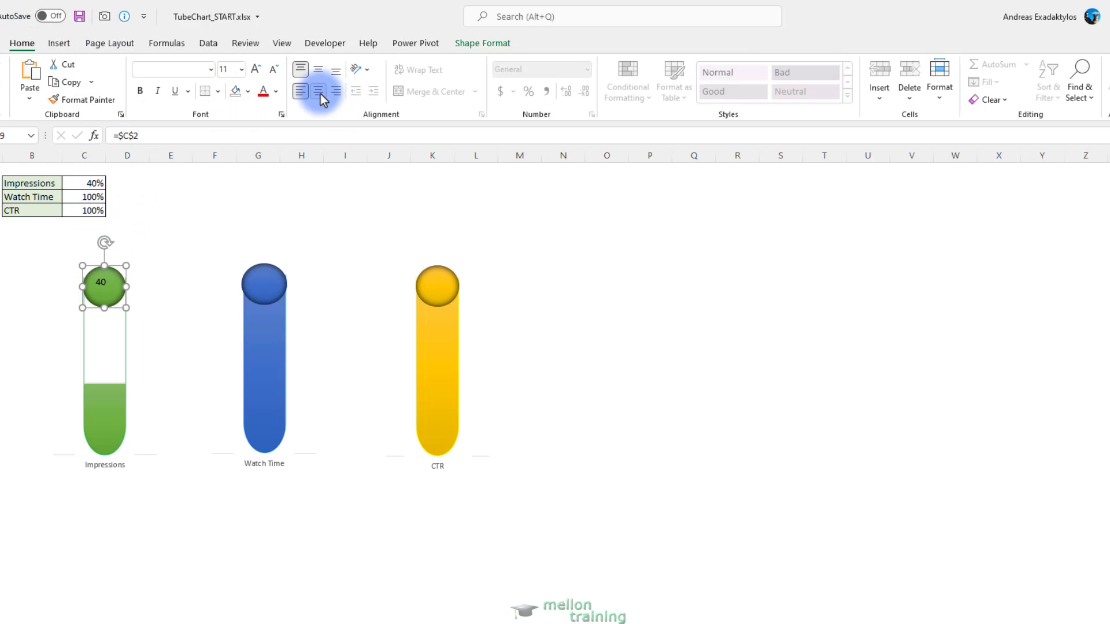
click(316, 72)
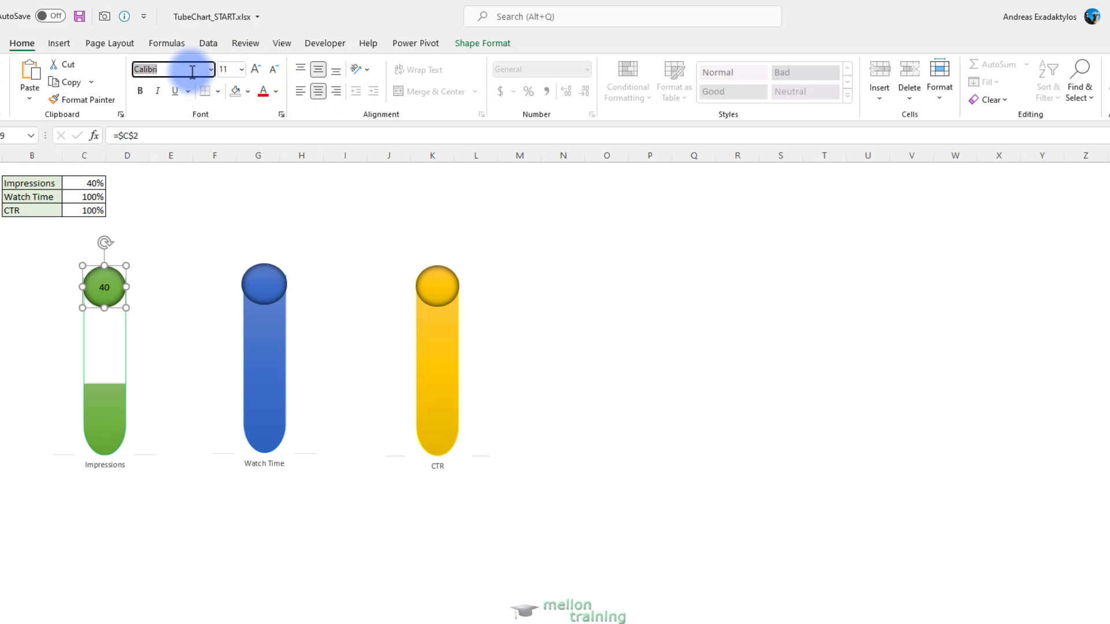
Format the Impressions circle's label in white Poppins Black and reduce its font size until the full percentage fits
text(ins Black)
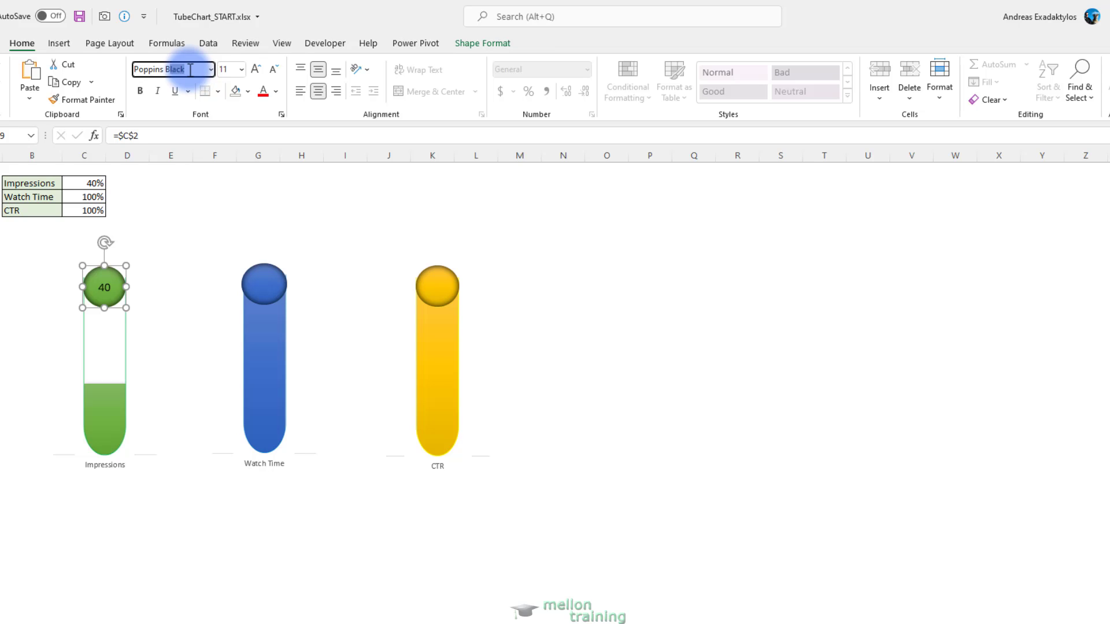
key(Return)
click(275, 93)
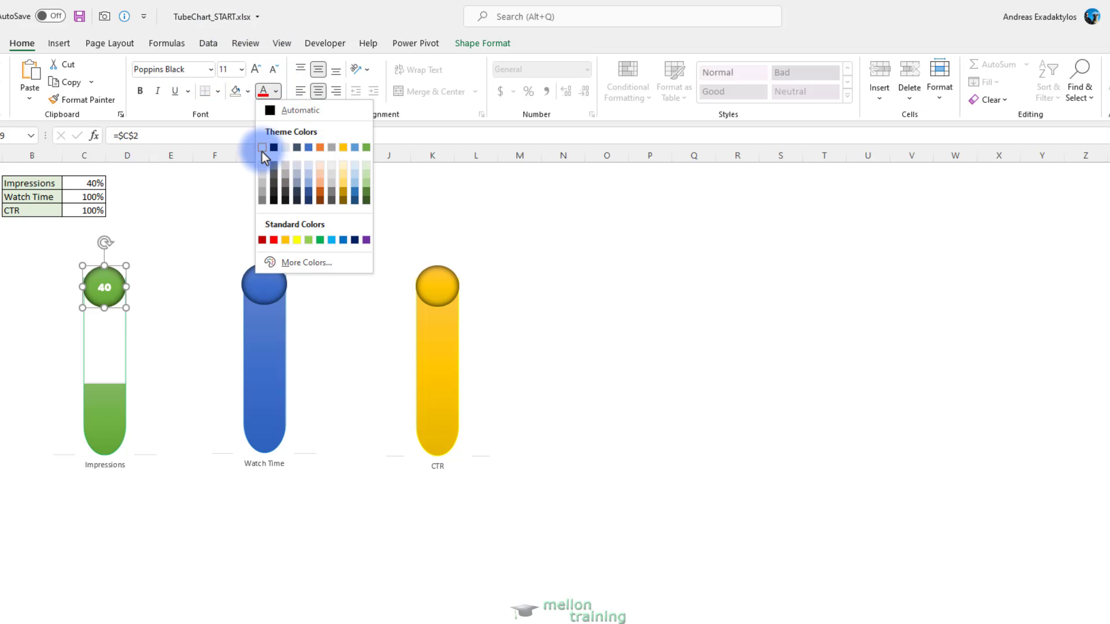
click(263, 151)
click(274, 71)
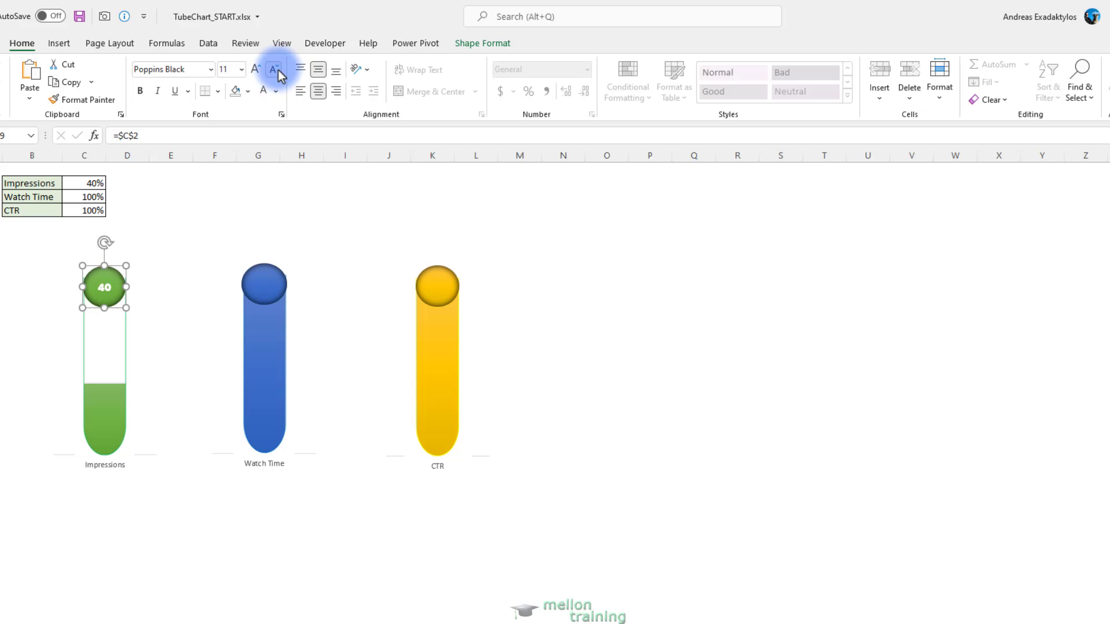
click(274, 71)
click(273, 70)
Link the Watch Time circle's text to cell C3 and centre it horizontally and vertically
click(264, 283)
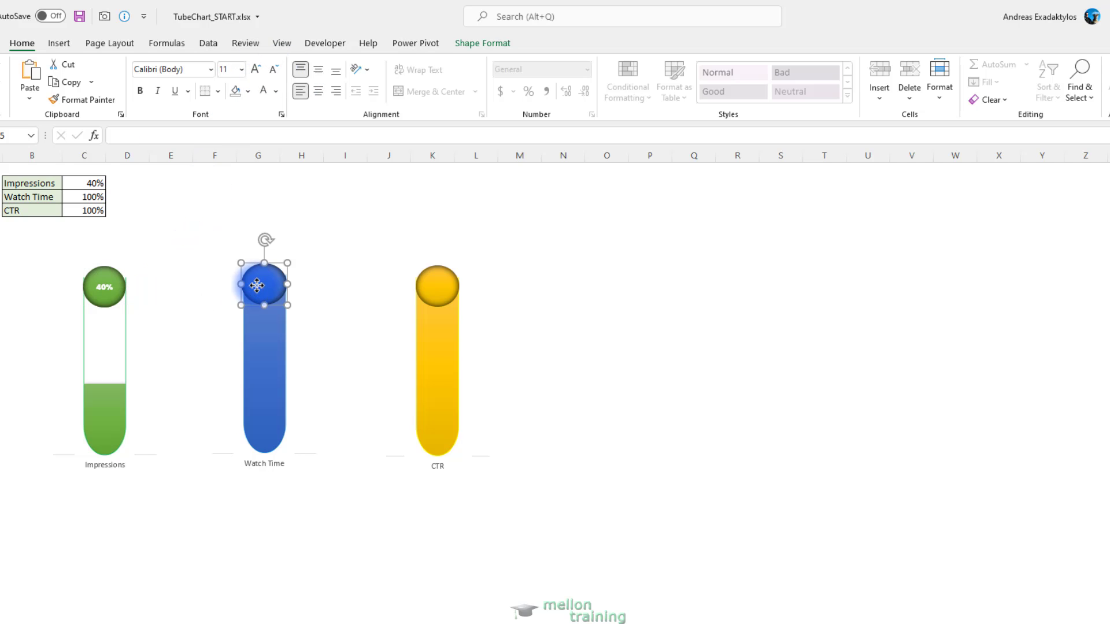
text(=)
click(107, 200)
key(Return)
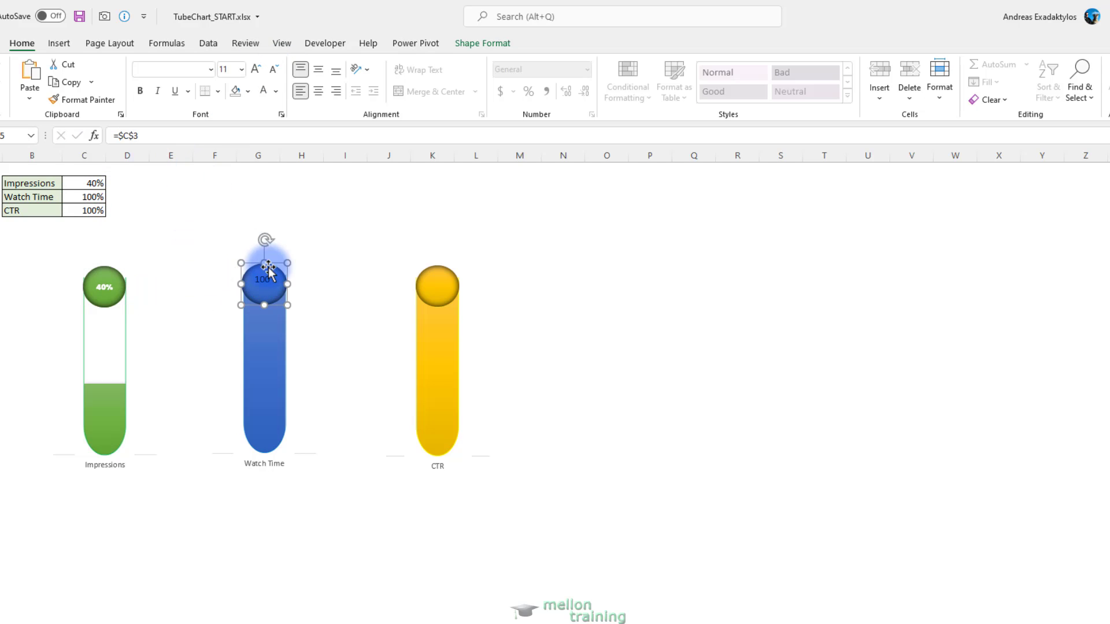
click(318, 90)
Format the Watch Time circle's label in white Poppins Black at size 7
click(210, 70)
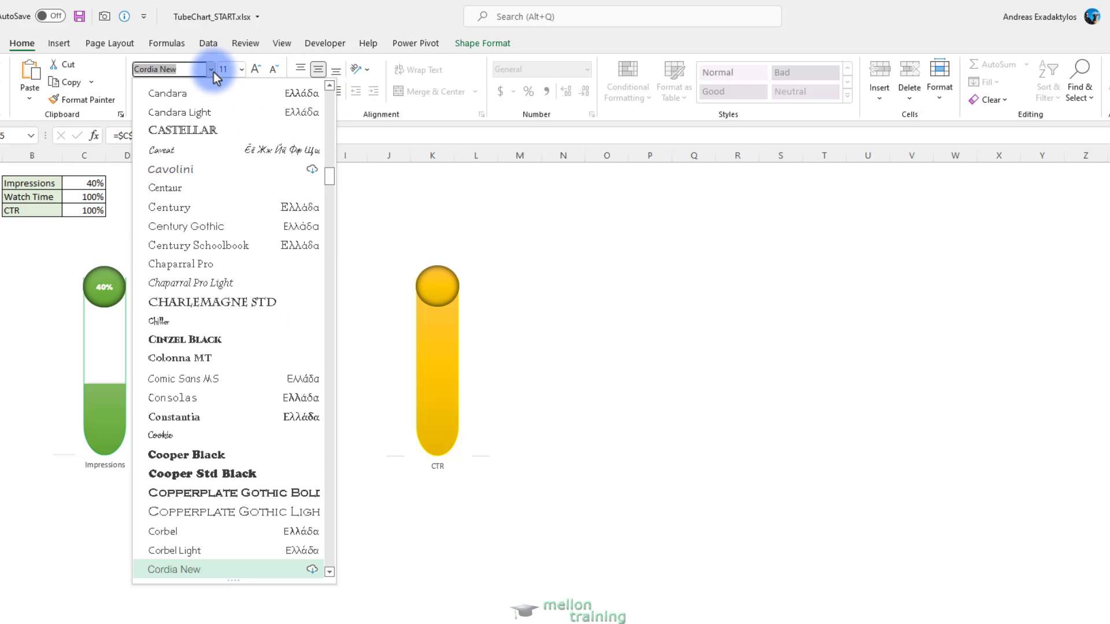
click(189, 72)
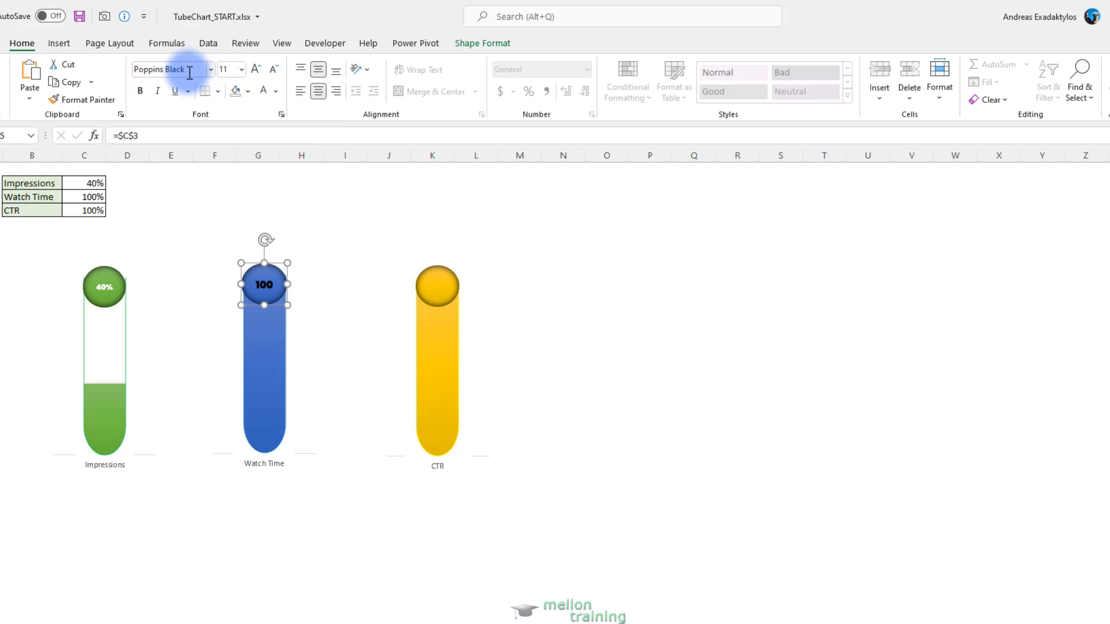
click(274, 69)
click(274, 70)
click(274, 70)
click(274, 69)
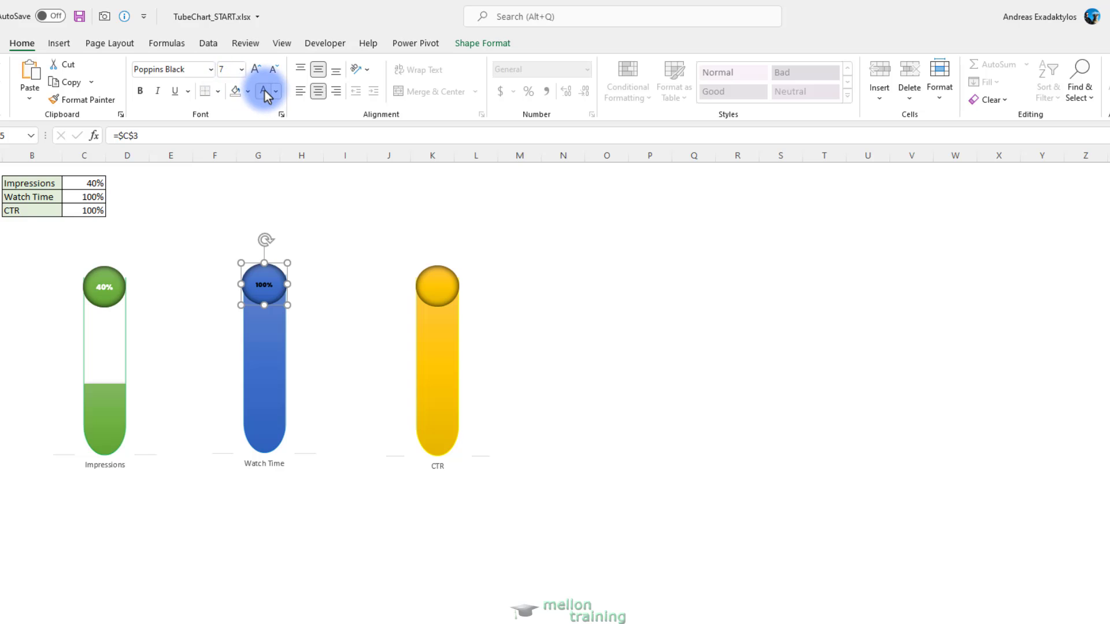
Link the CTR circle's text to cell C4 and centre it horizontally and vertically
click(436, 285)
click(185, 135)
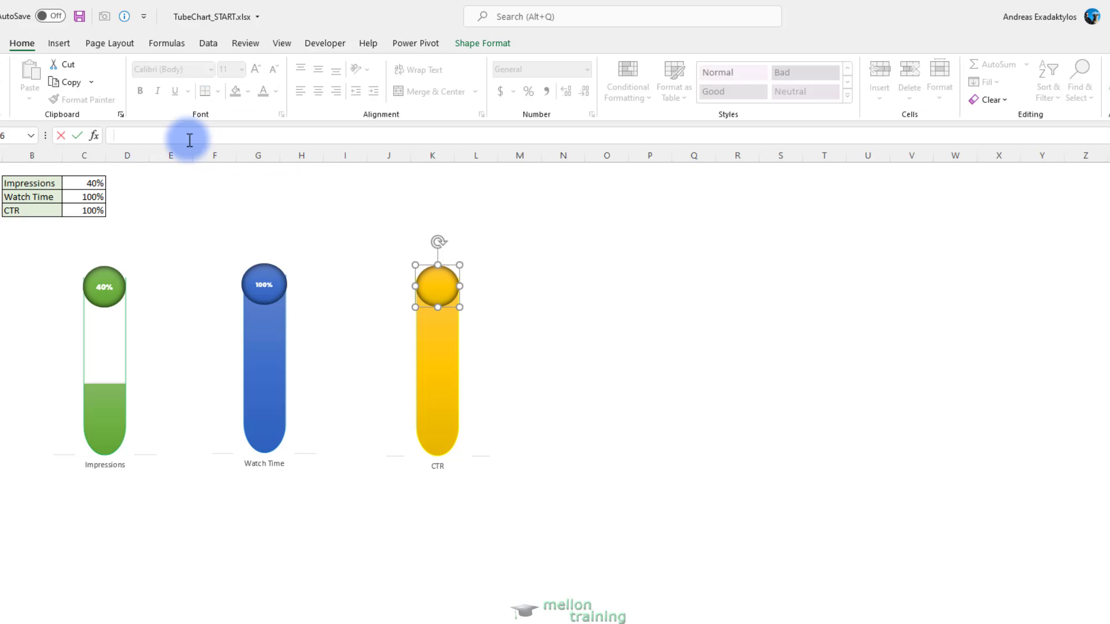
text(=)
click(89, 210)
key(Return)
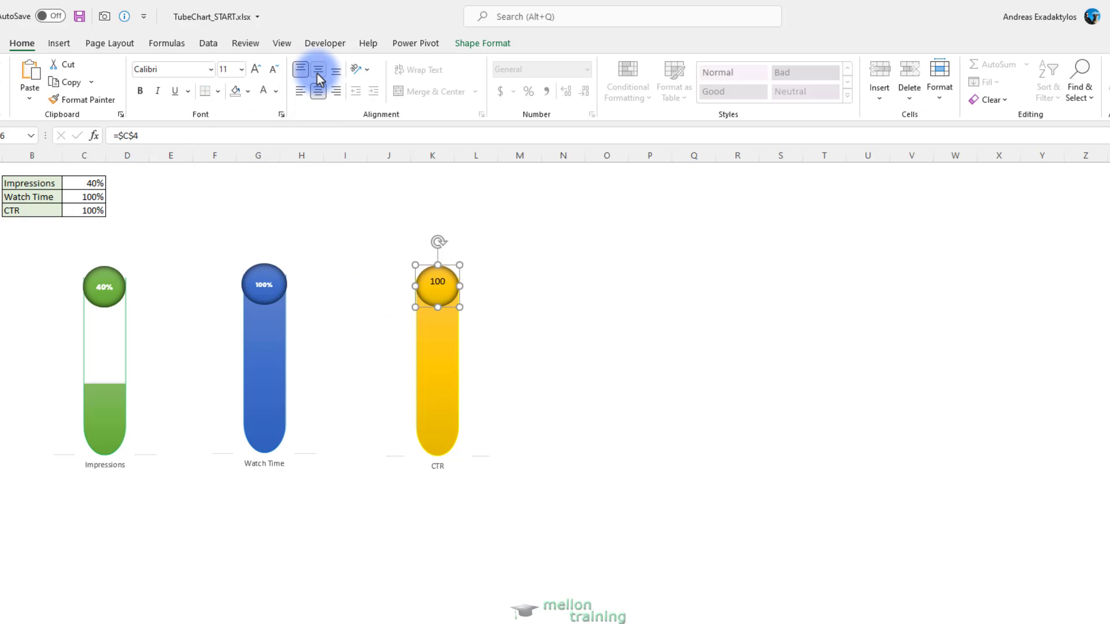
click(318, 70)
Format the CTR circle's label in white Poppins Black at size 7
click(263, 90)
click(196, 69)
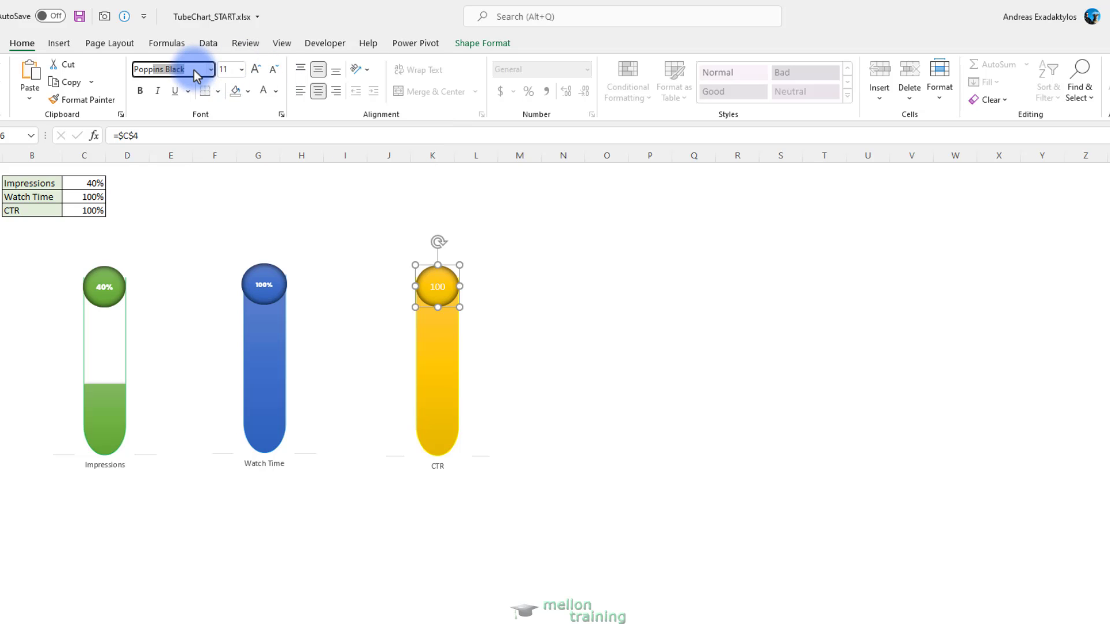
key(Return)
click(274, 68)
click(274, 69)
click(275, 69)
click(274, 69)
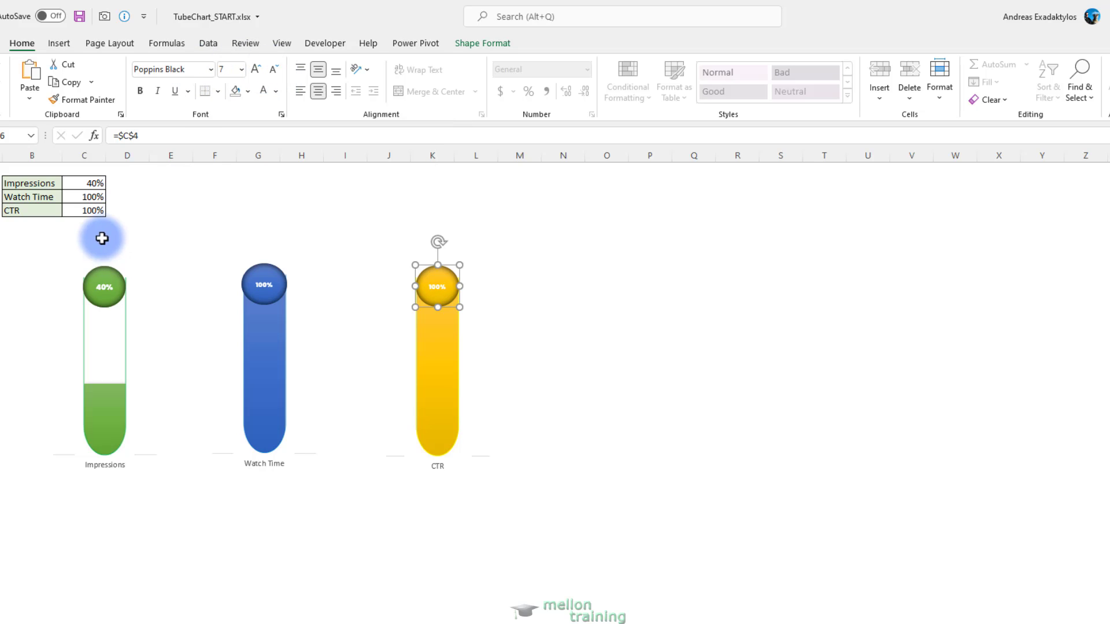
Stretch the Impressions and Watch Time tube cutouts downward to cover the category labels beneath them
click(99, 467)
click(107, 454)
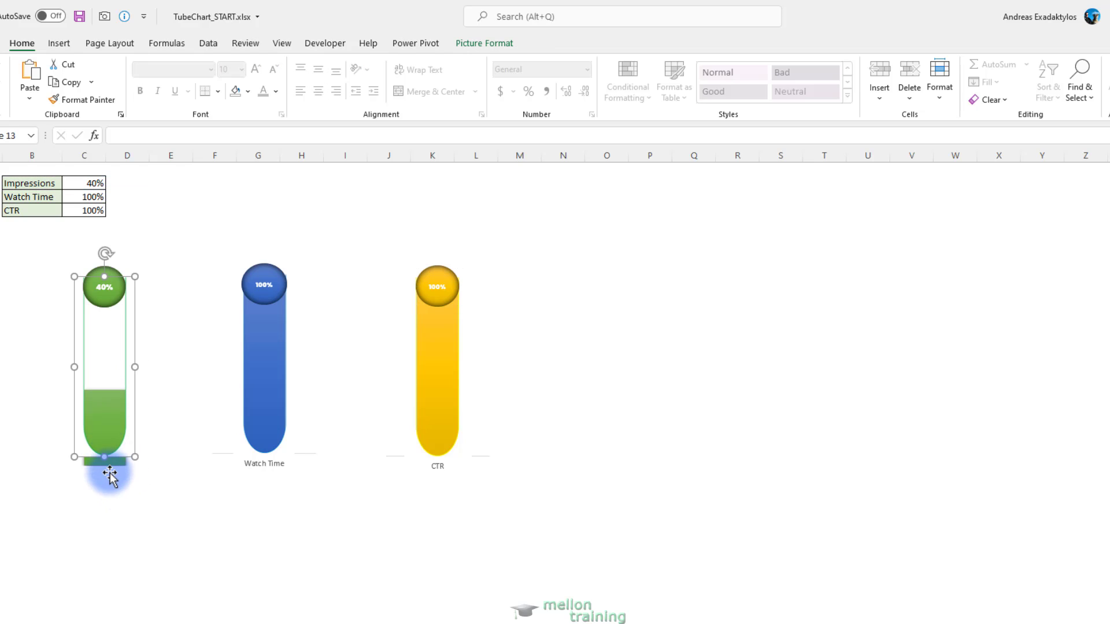
drag(105, 457, 104, 463)
click(144, 505)
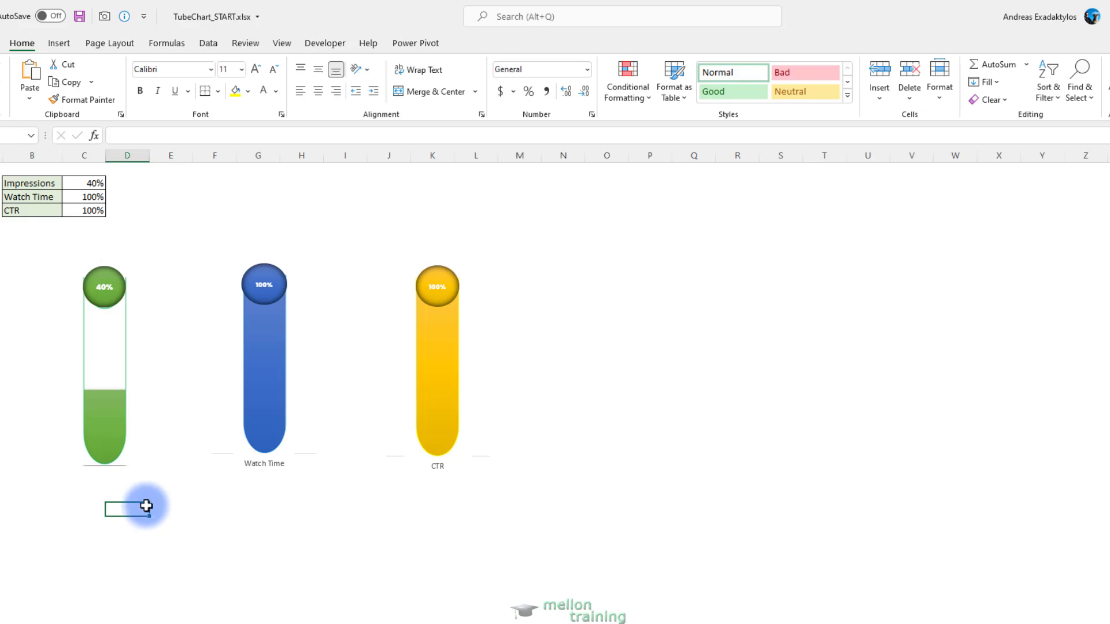
click(264, 465)
click(266, 452)
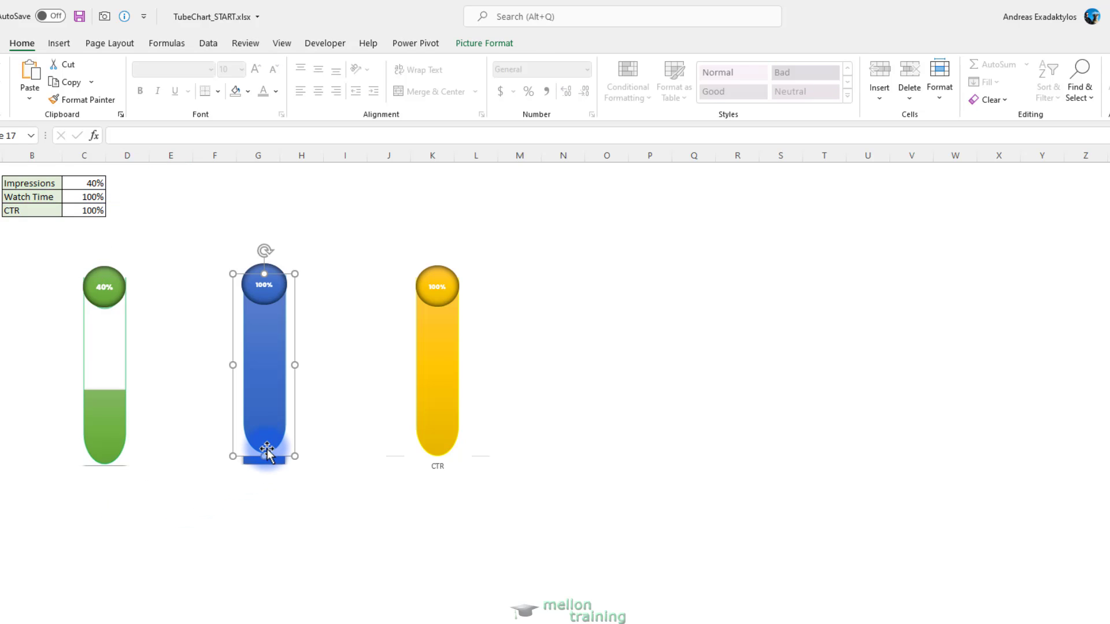
drag(265, 457, 263, 465)
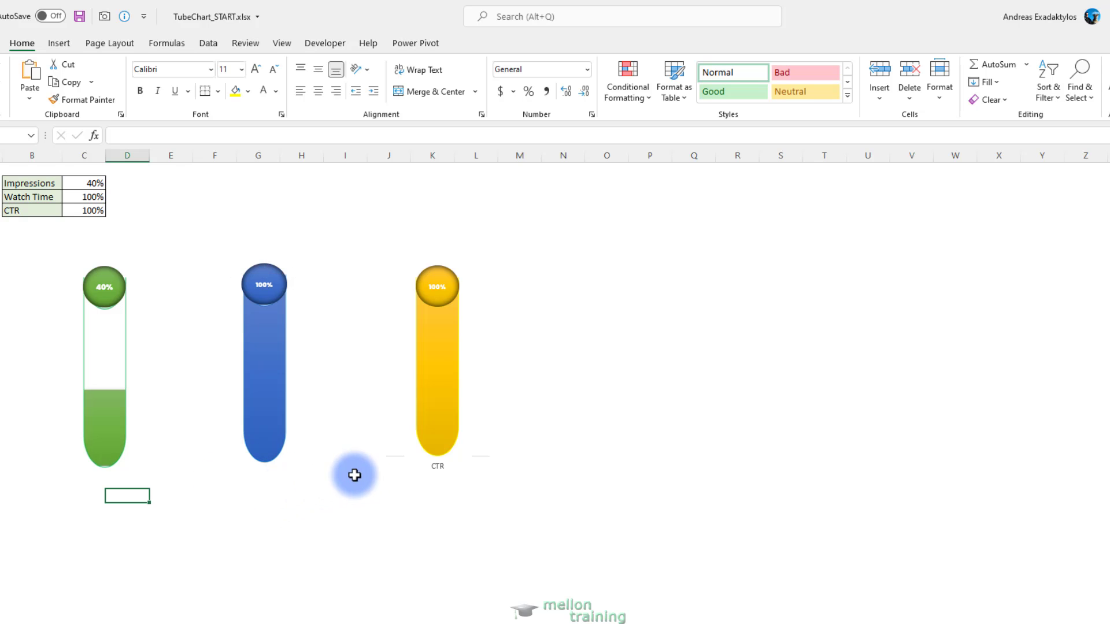
Stretch the CTR tube cutout downward to cover the category label beneath it
click(440, 458)
click(439, 470)
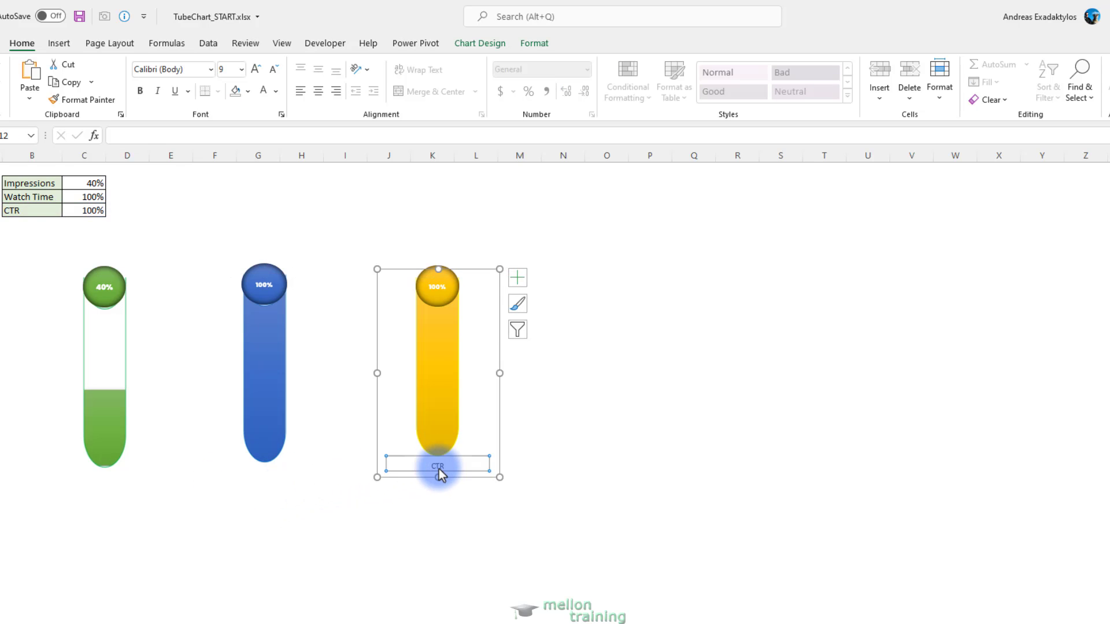
click(439, 451)
drag(439, 455, 437, 469)
click(434, 506)
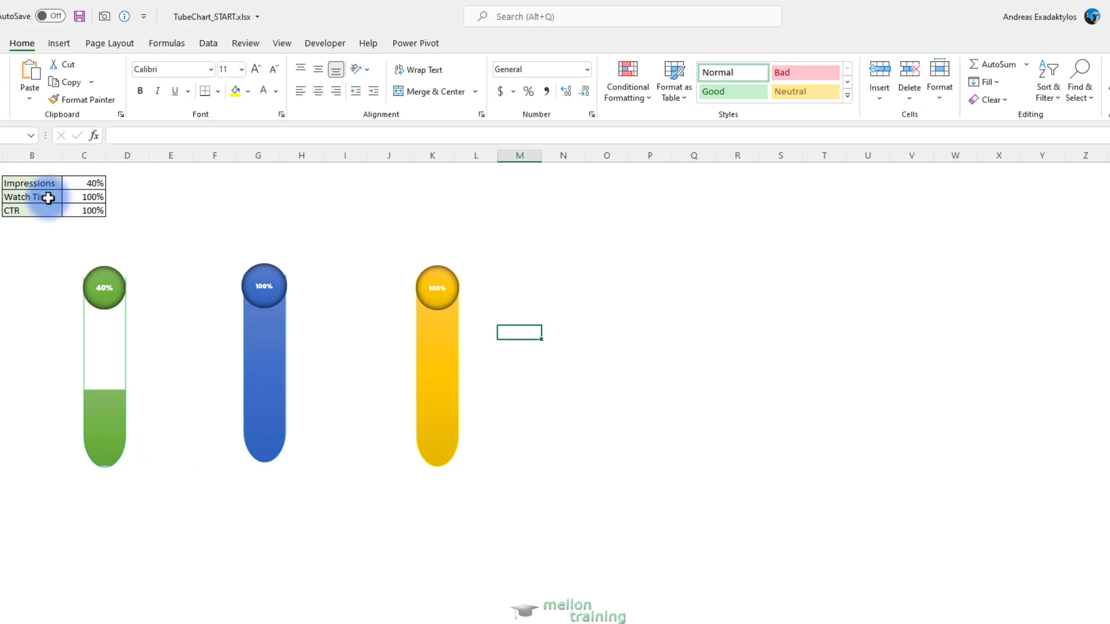
Set the Watch Time value in C3 to 30% and the CTR value in C4 to 70%
click(89, 197)
text(30)
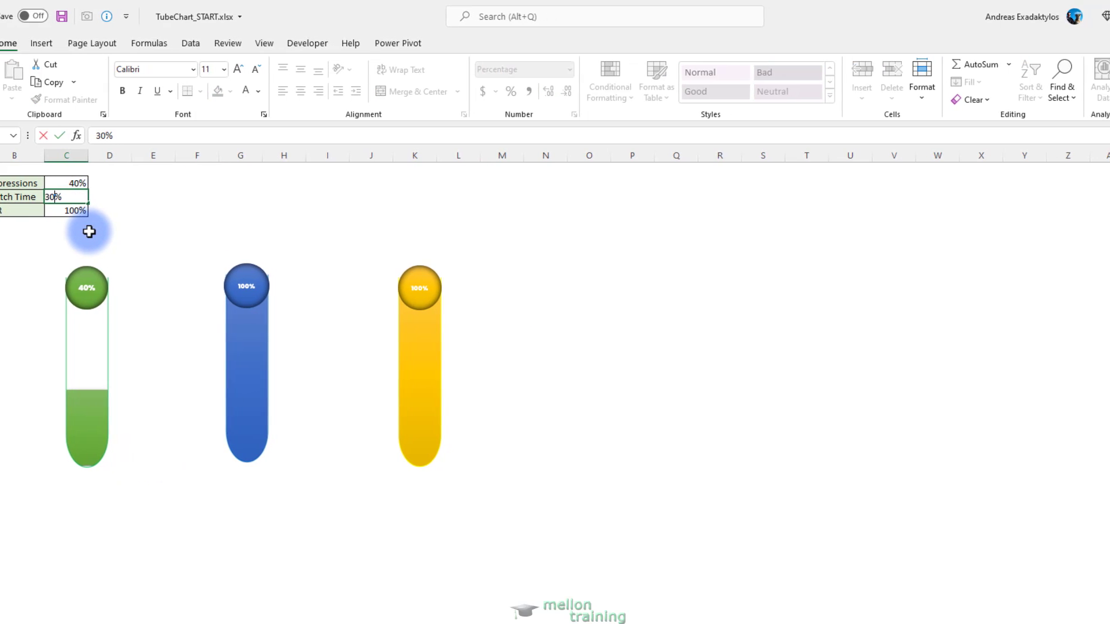
key(Return)
text(70)
key(Return)
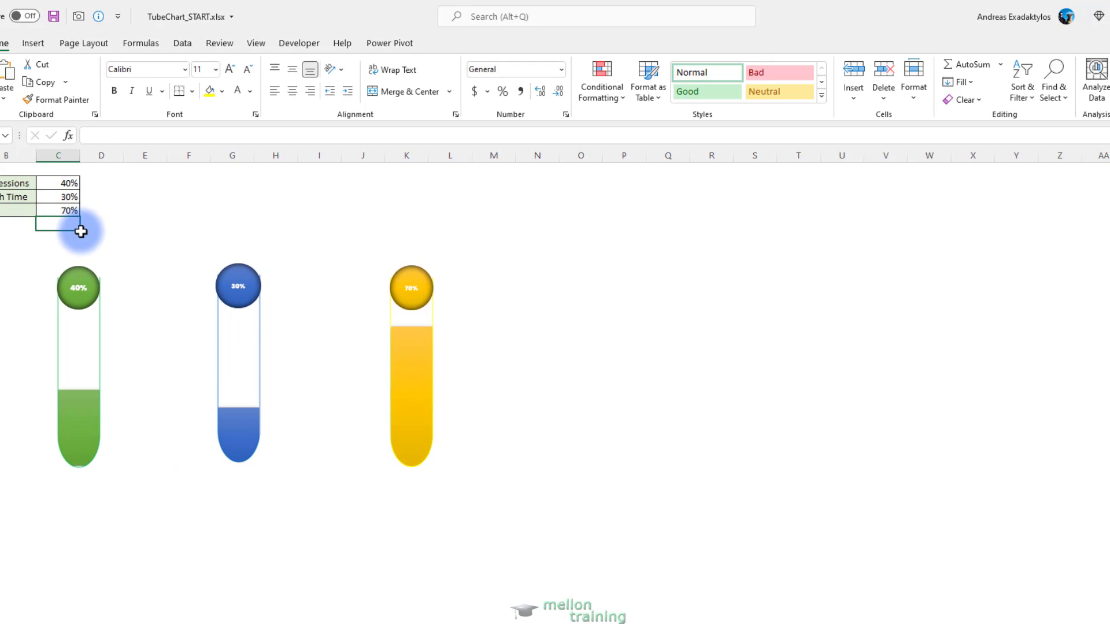
click(332, 209)
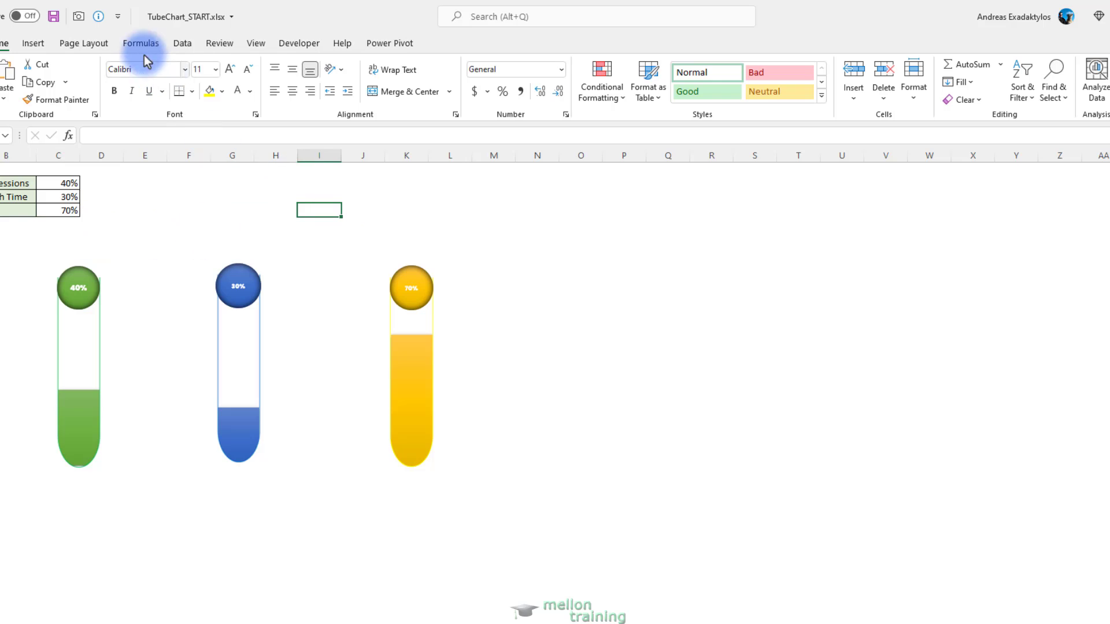
Insert a plain black WordArt label and link its text to the Impressions heading in cell B2
click(33, 43)
click(1079, 65)
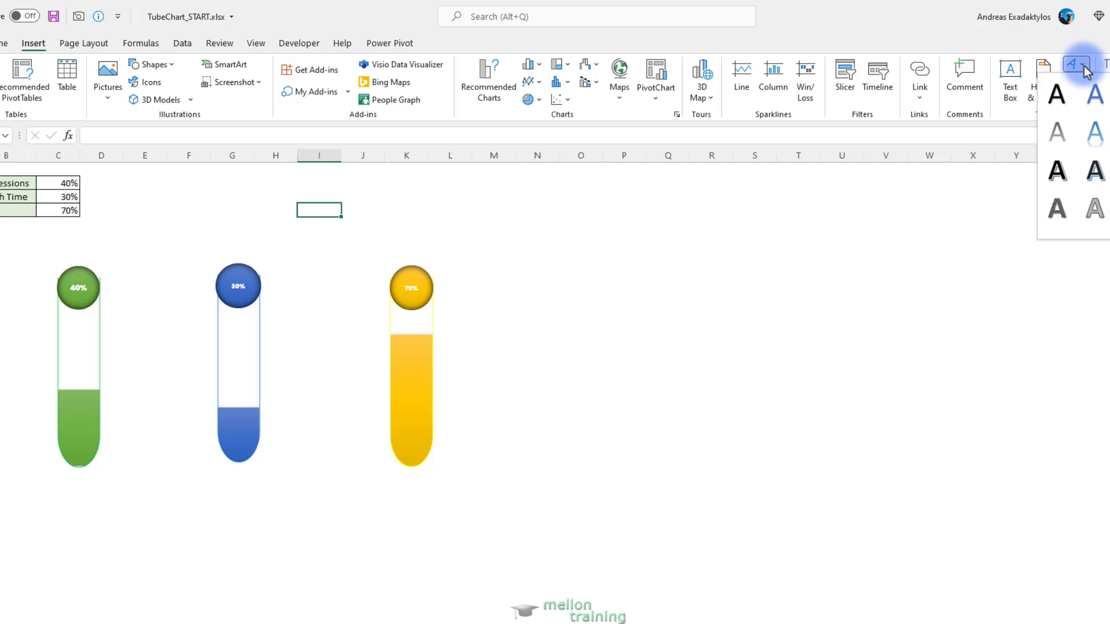
click(1058, 95)
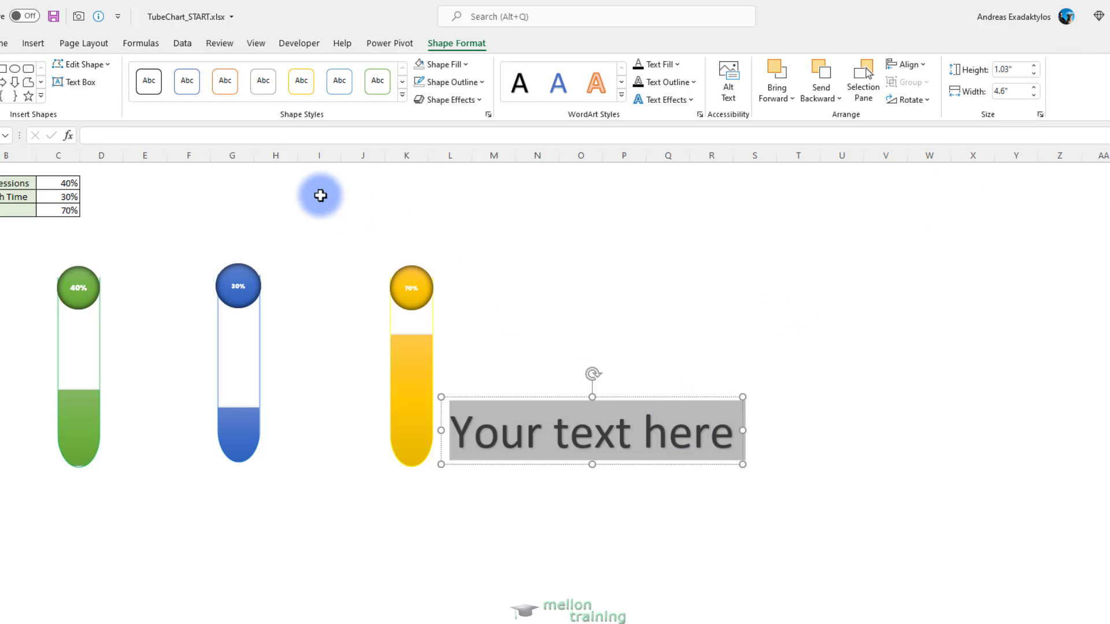
click(247, 141)
text(=)
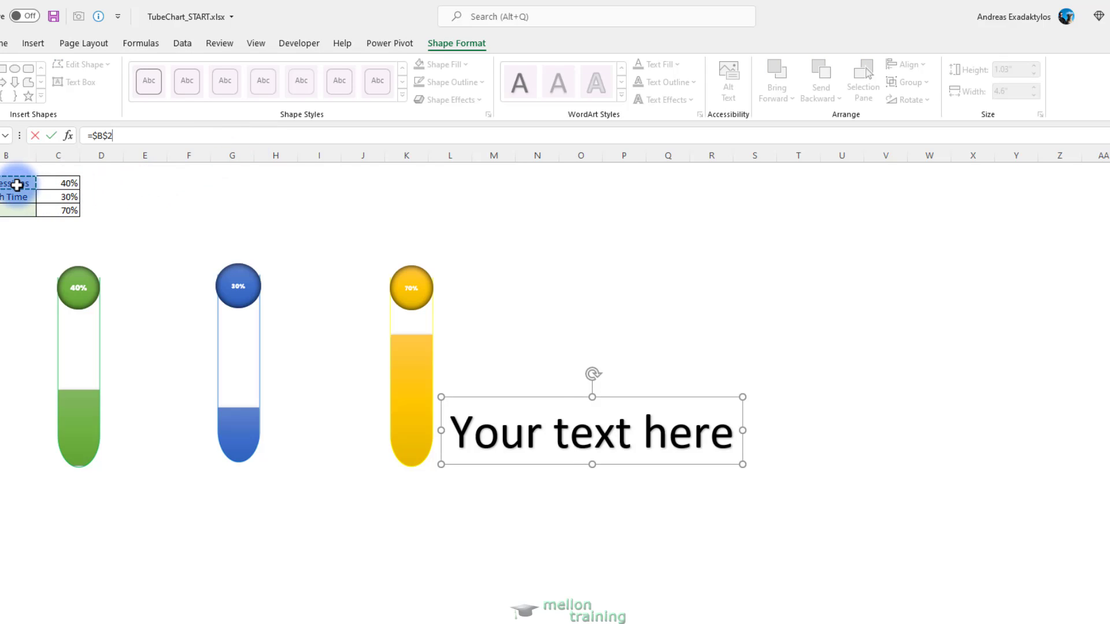
key(Return)
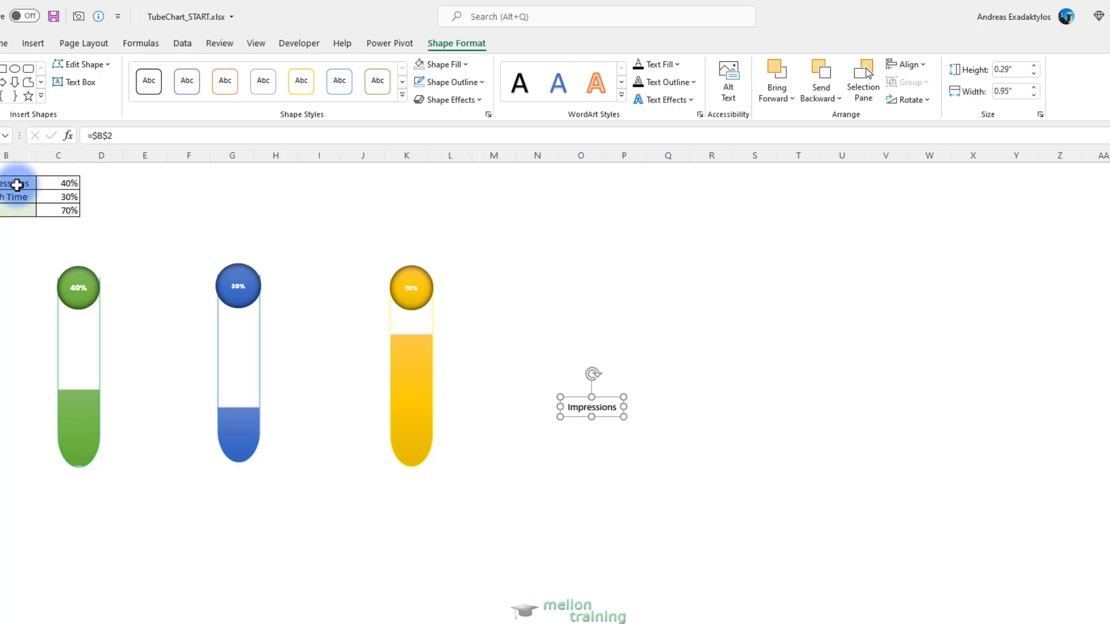
Rotate the Impressions label to read vertically, place it just left of the green tube and enlarge its text to size 20
drag(593, 374, 28, 363)
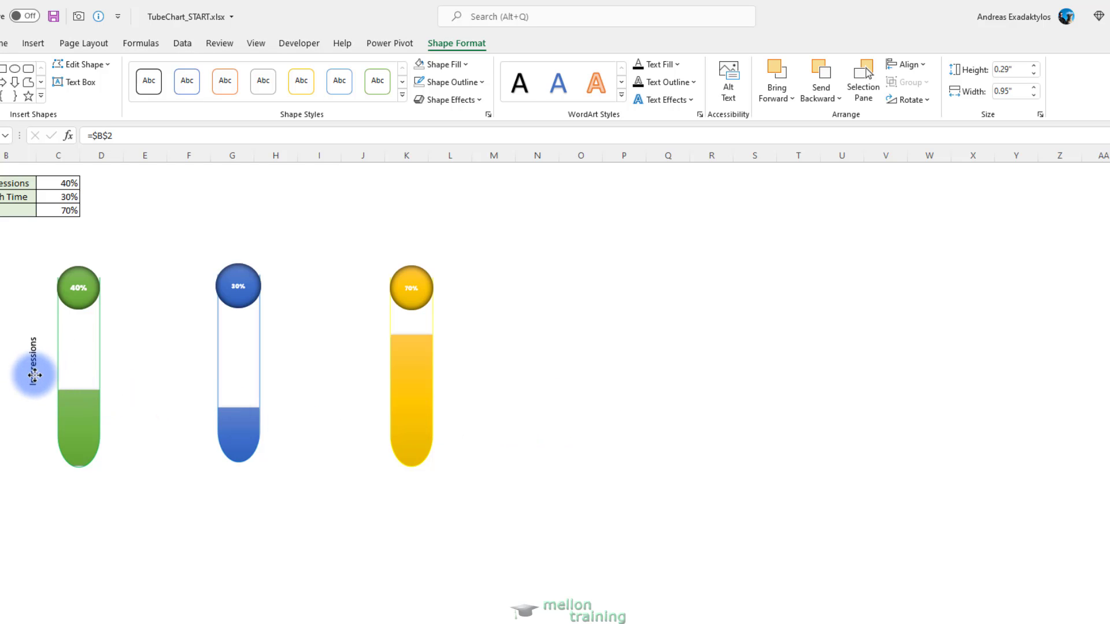
click(7, 43)
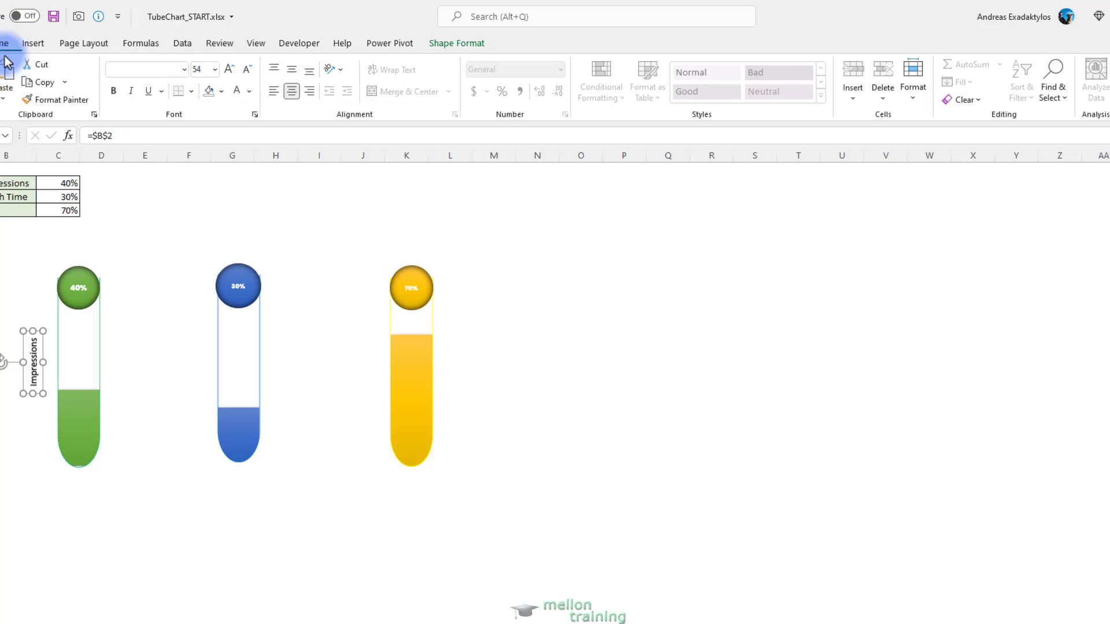
click(230, 69)
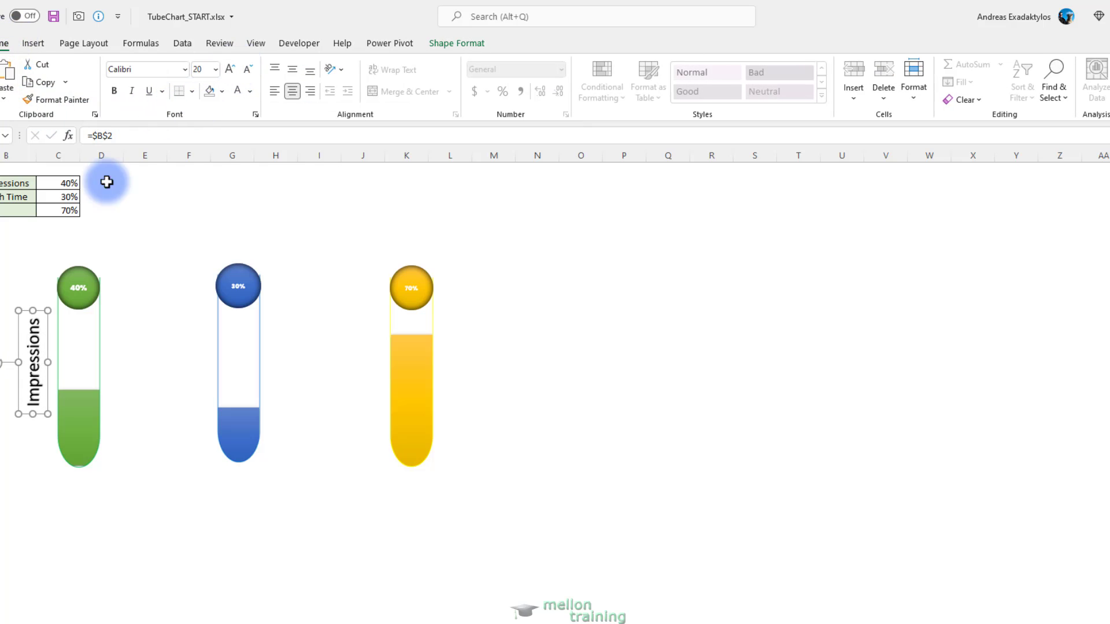
click(39, 369)
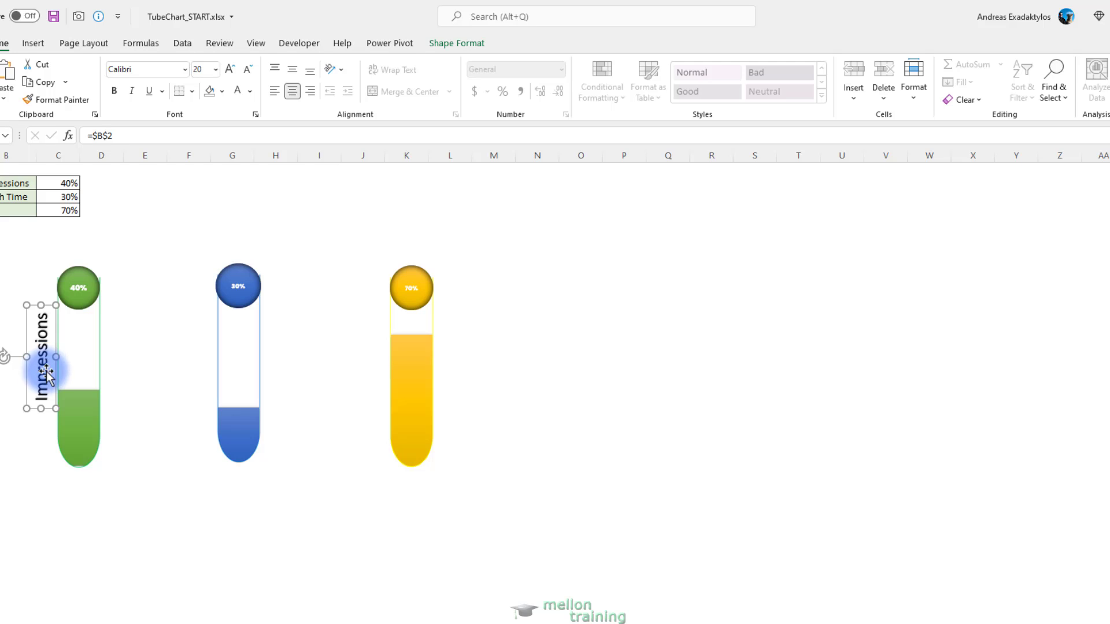
click(154, 394)
Duplicate the vertical Impressions label twice, placing one copy left of the blue tube and the other left of the yellow tube
click(40, 373)
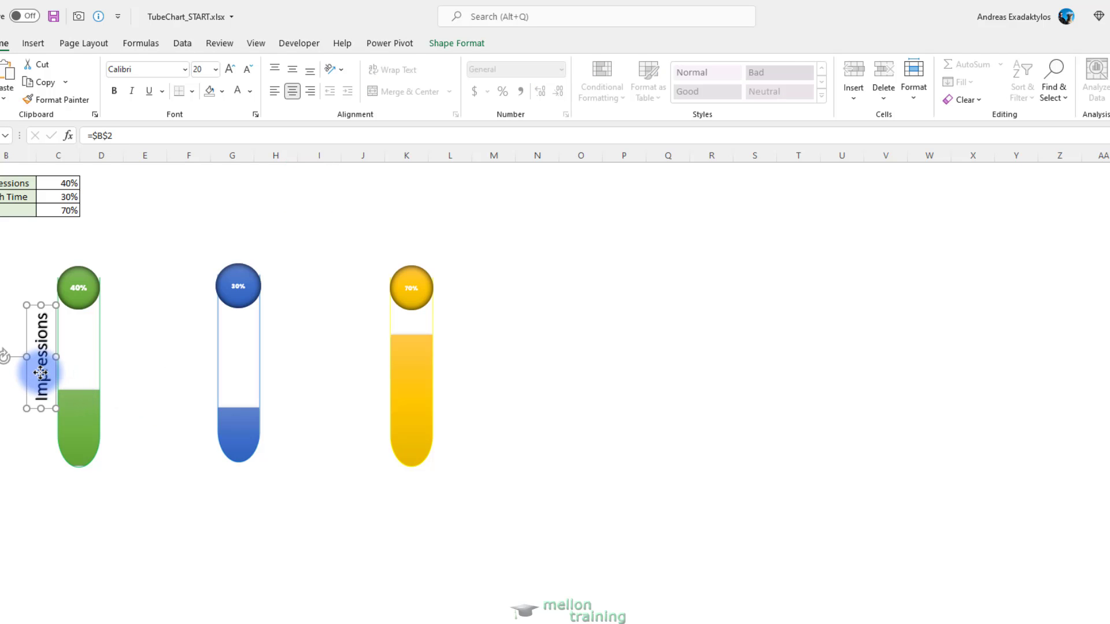
key(ctrl+c)
click(141, 515)
key(ctrl+v)
click(139, 571)
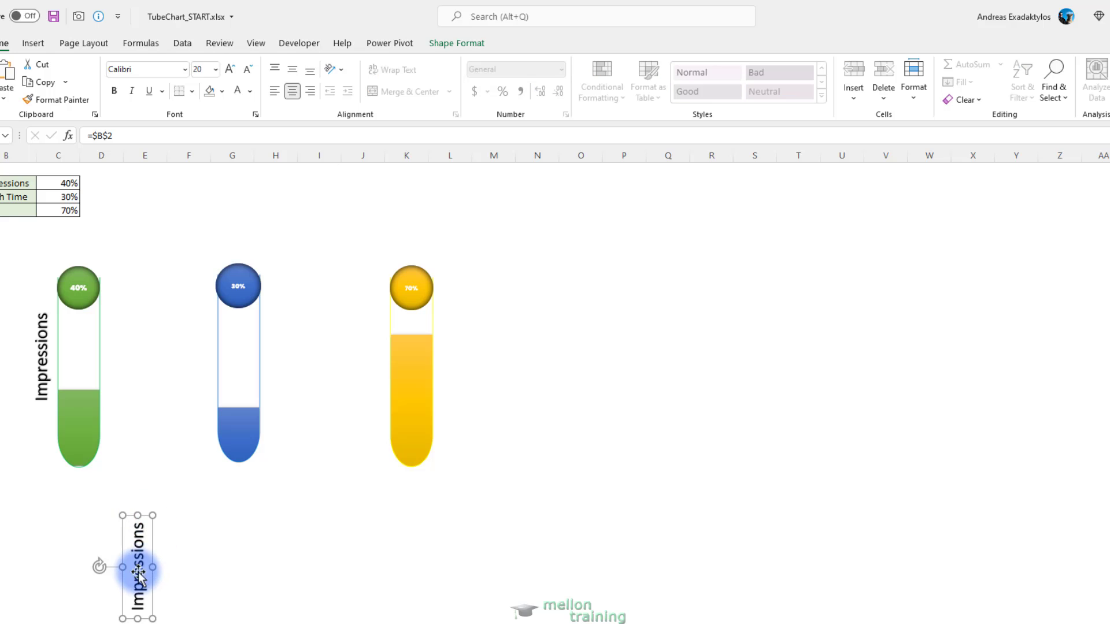
drag(137, 577, 199, 362)
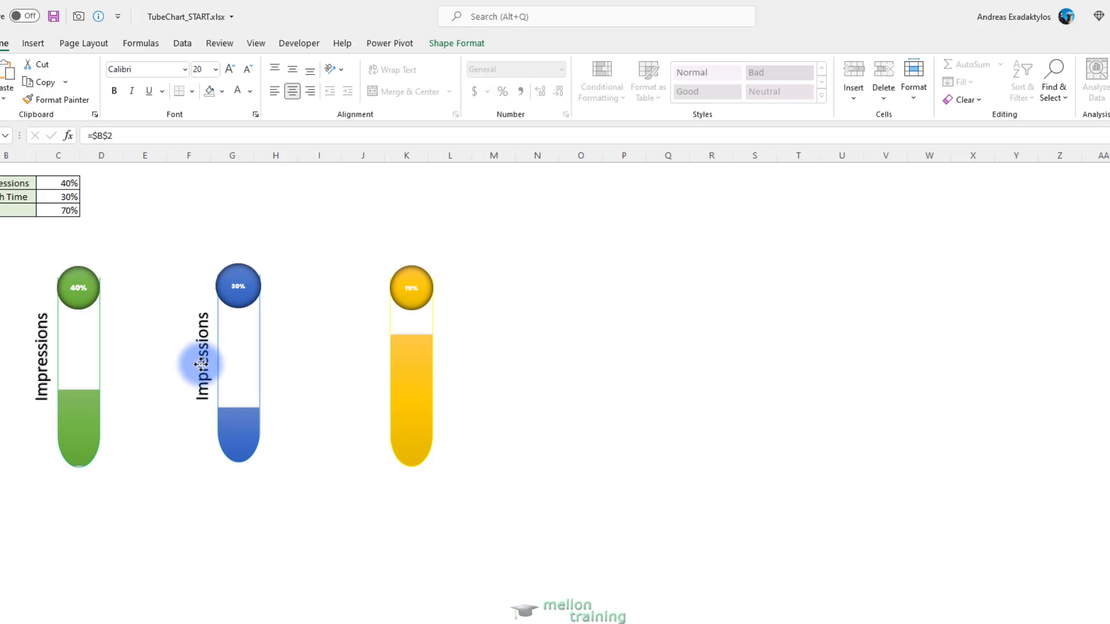
click(290, 585)
key(ctrl+v)
drag(267, 616, 372, 352)
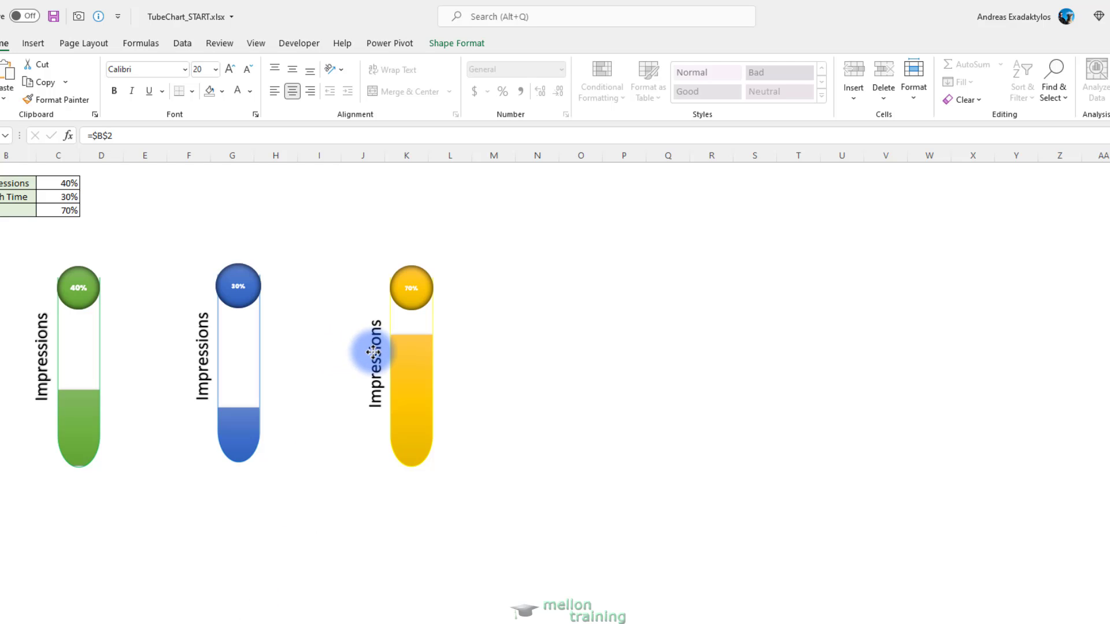
Relink the label beside the blue tube to cell B3
click(206, 369)
click(119, 135)
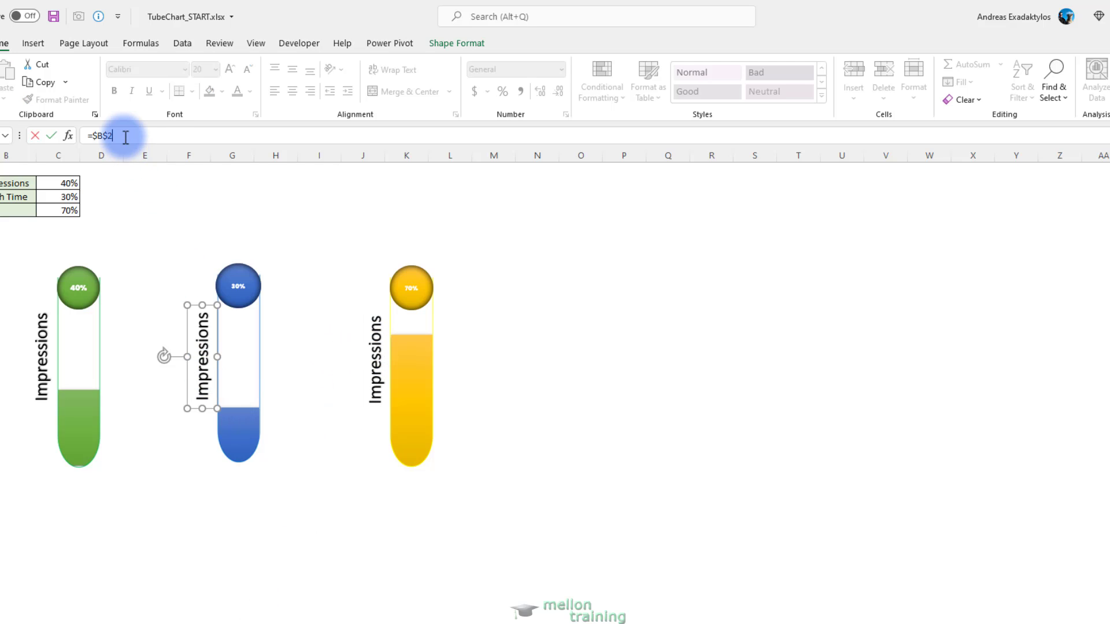
key(BackSpace)
text(3)
key(Return)
Relink the label beside the yellow tube to cell B4 and enlarge its text to size 24
click(372, 364)
click(124, 135)
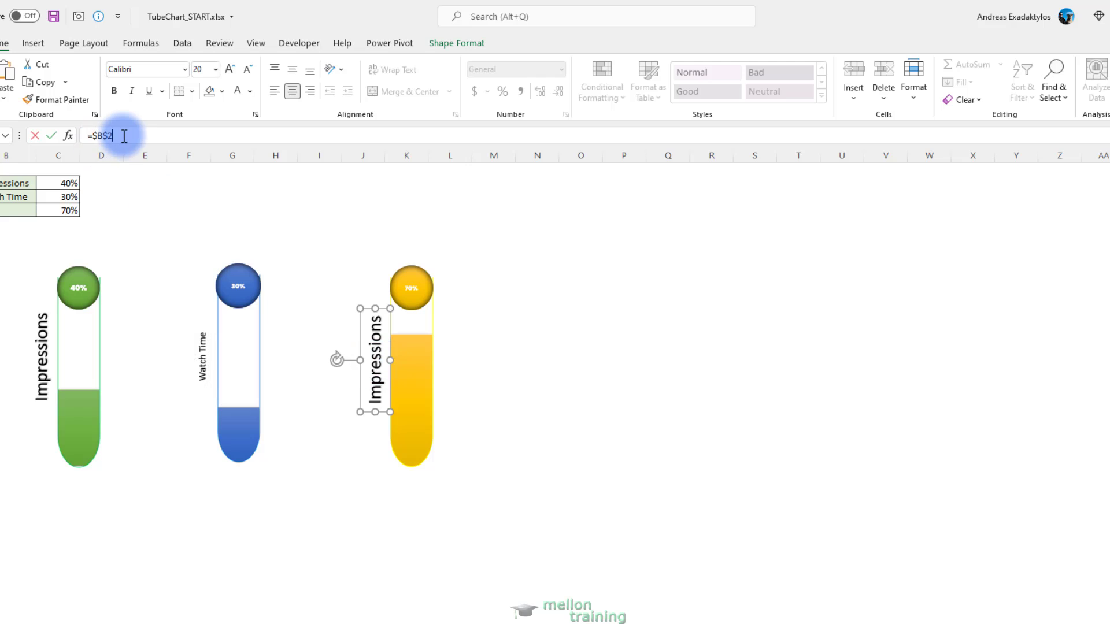
key(BackSpace)
text(4)
key(Return)
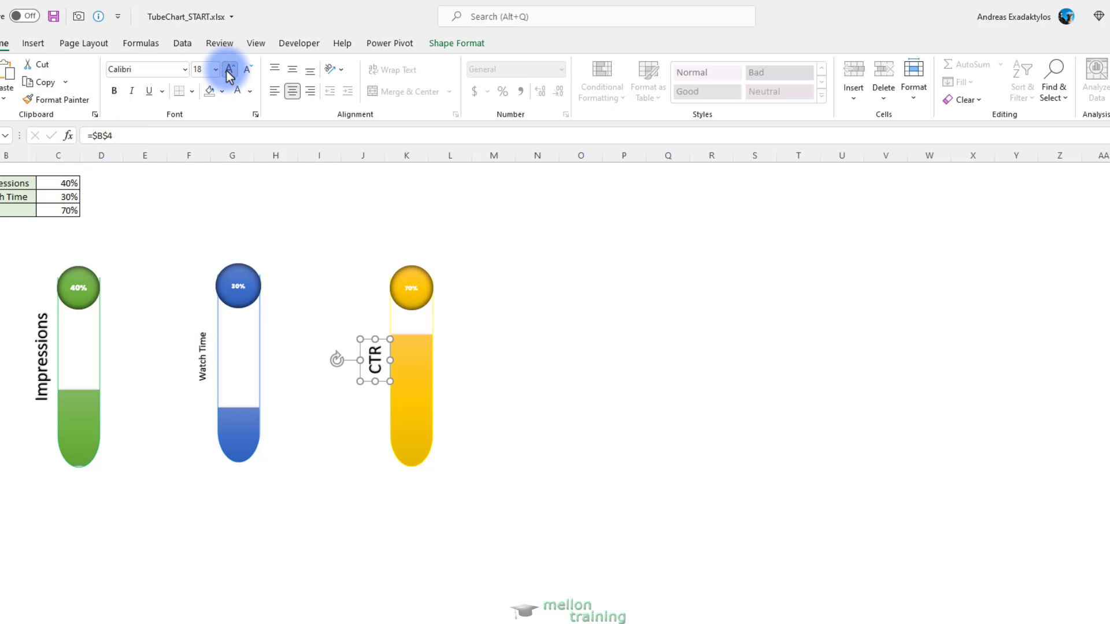
click(230, 70)
click(230, 70)
click(230, 70)
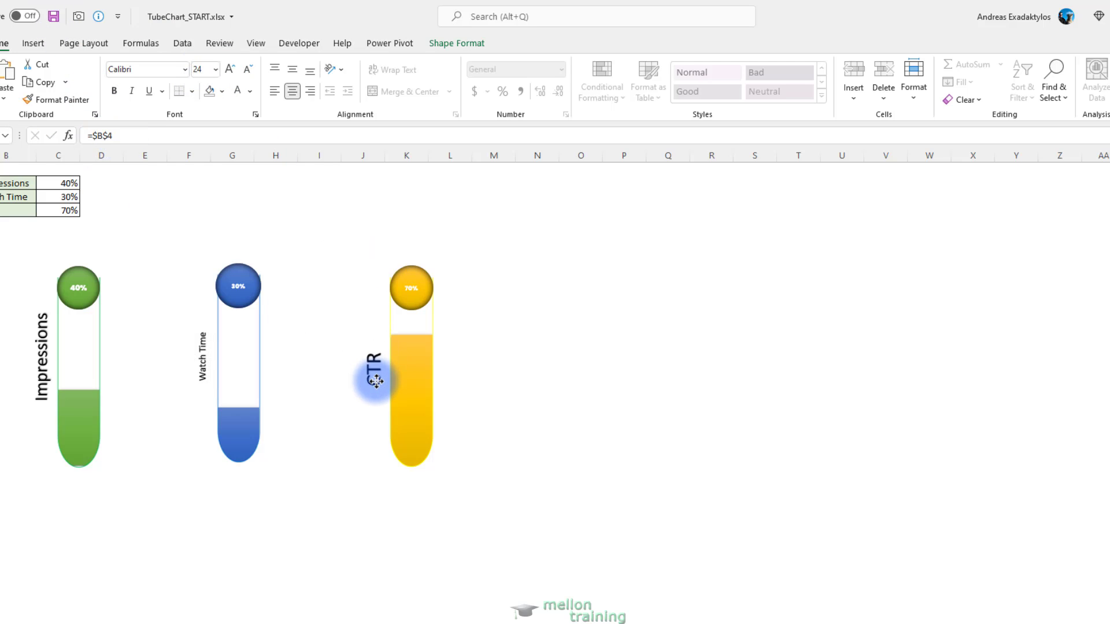
Enlarge the Watch Time label to size 18 and place it against the left side of the blue tube
click(203, 353)
click(230, 70)
click(229, 70)
click(229, 70)
click(229, 70)
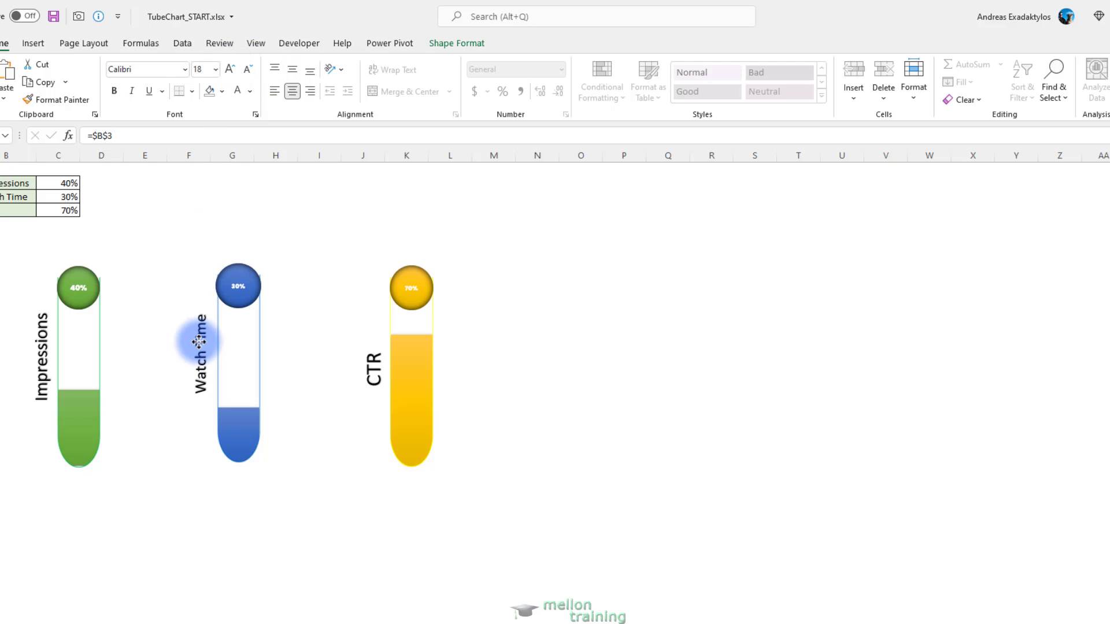
click(203, 347)
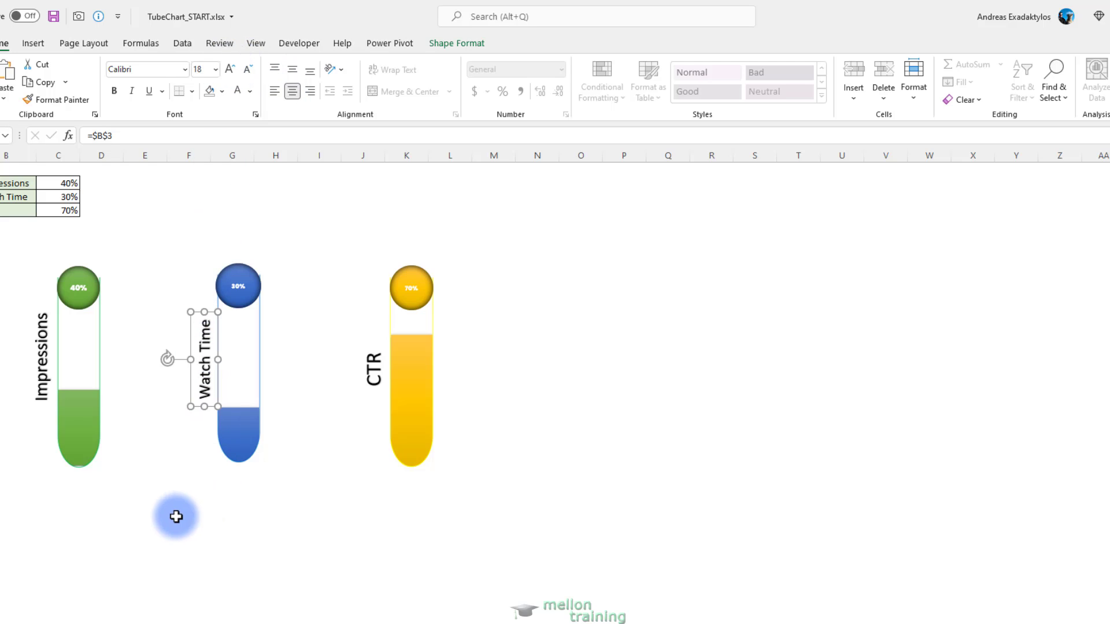
click(176, 516)
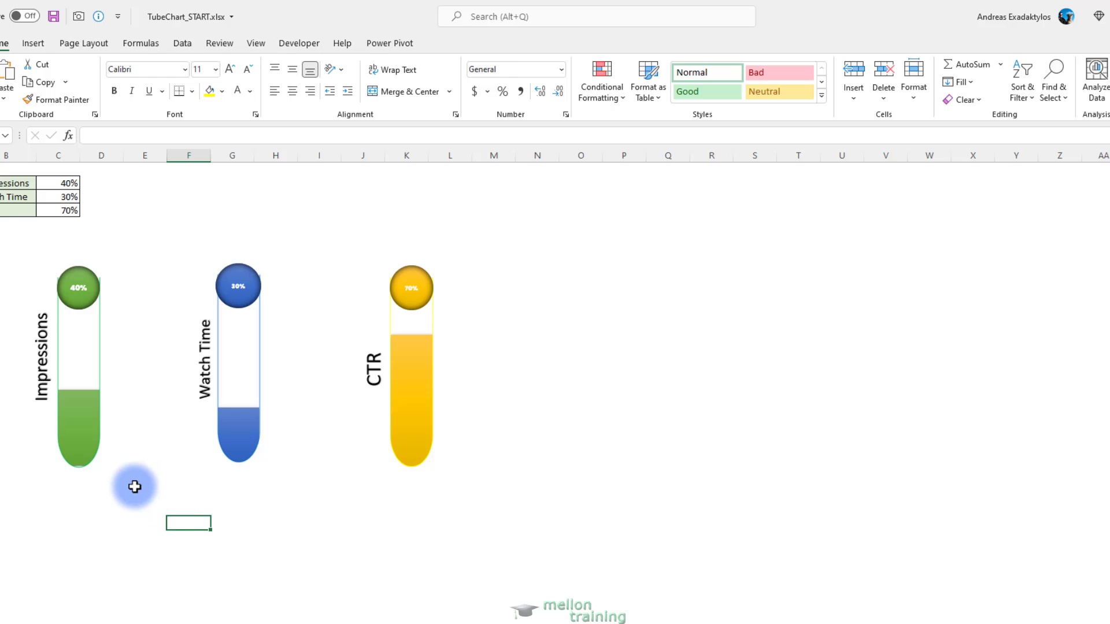
click(94, 398)
ctrl+click(39, 388)
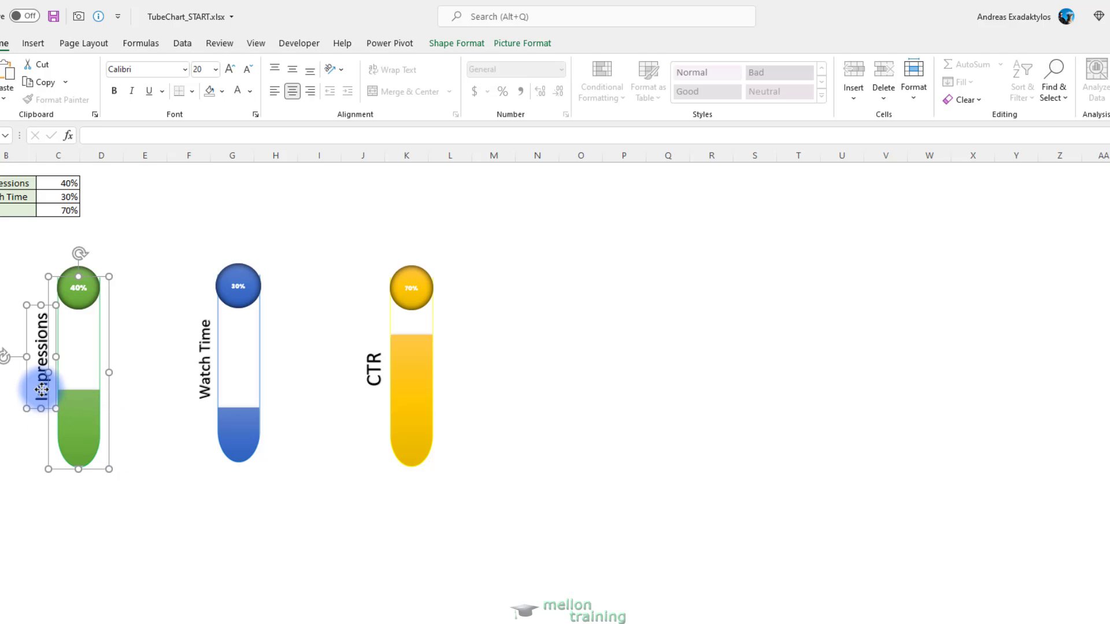
ctrl+click(189, 387)
ctrl+click(207, 385)
ctrl+click(354, 366)
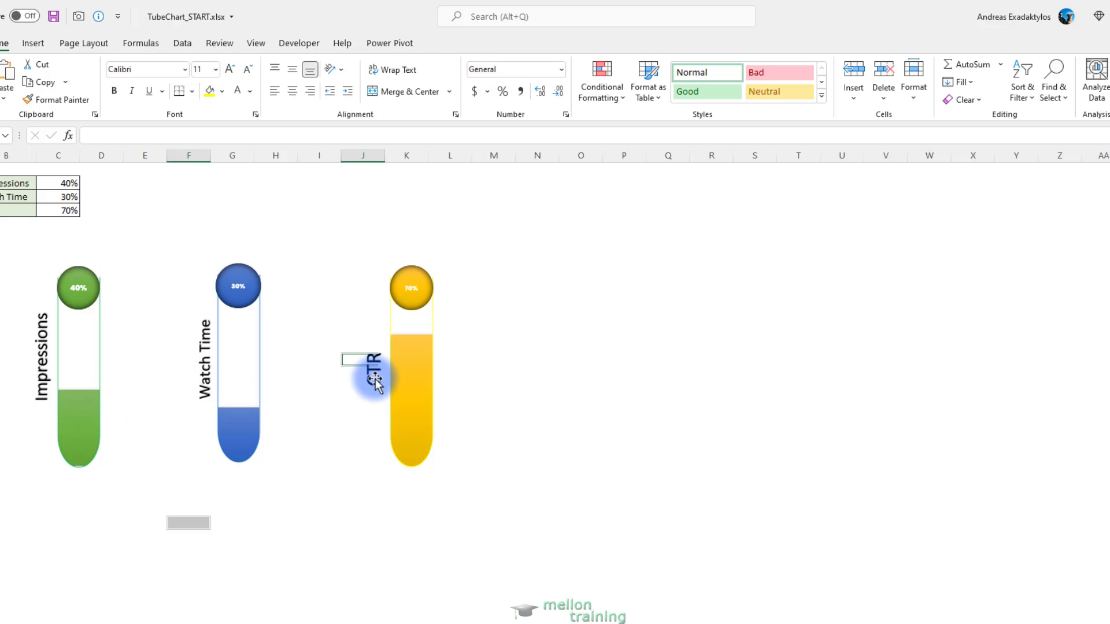
Select the three tube cutouts together with their vertical labels and group them into one object
ctrl+click(376, 380)
ctrl+click(414, 421)
ctrl+click(249, 384)
ctrl+click(208, 376)
ctrl+click(104, 380)
ctrl+click(41, 384)
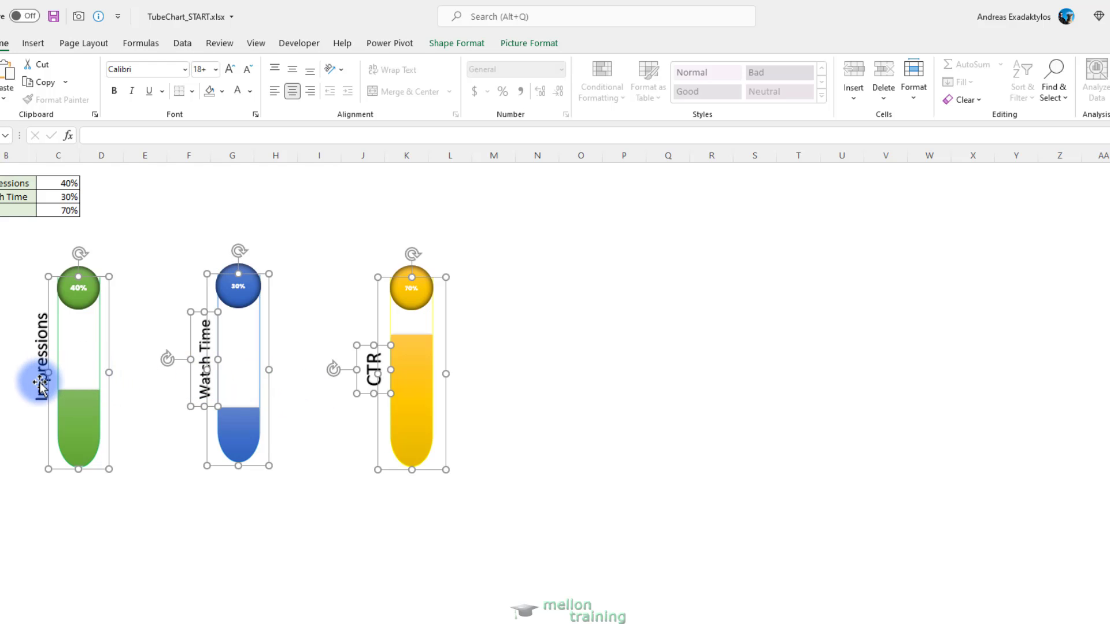
click(530, 45)
click(1029, 82)
click(1046, 99)
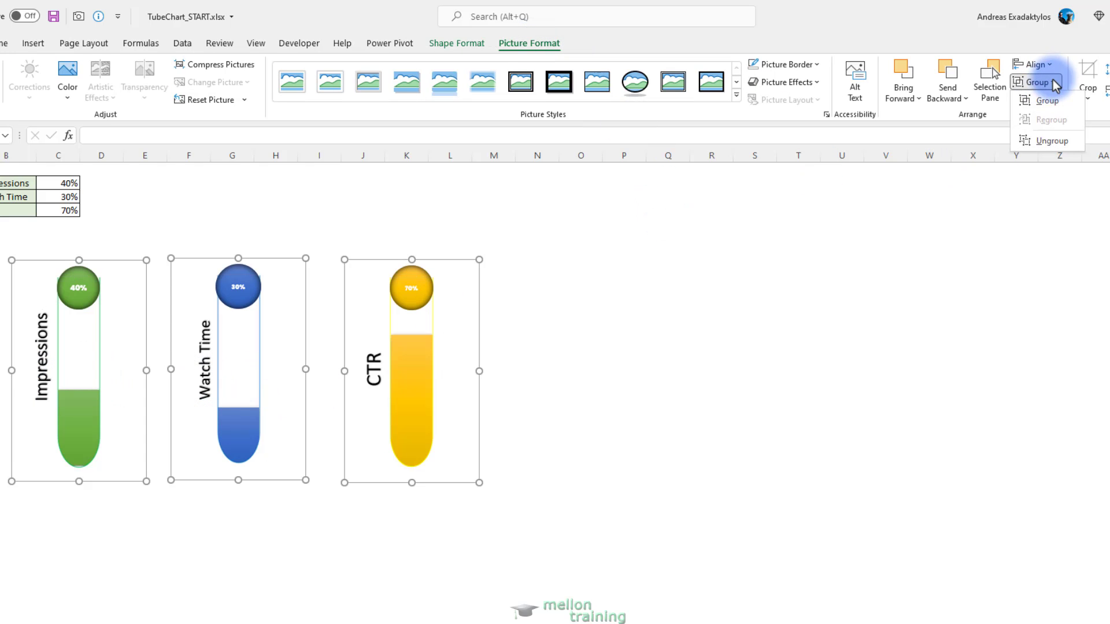
Move the grouped tube chart up beside the data table and enlarge it slightly
click(329, 435)
click(226, 478)
drag(186, 449, 248, 364)
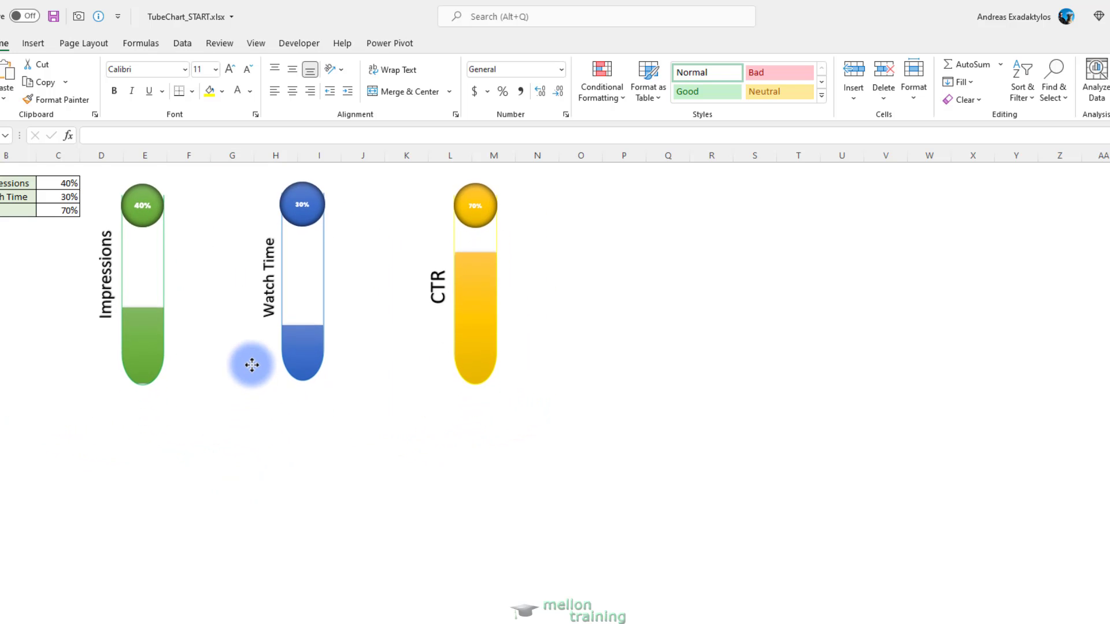
drag(546, 405, 587, 426)
click(595, 498)
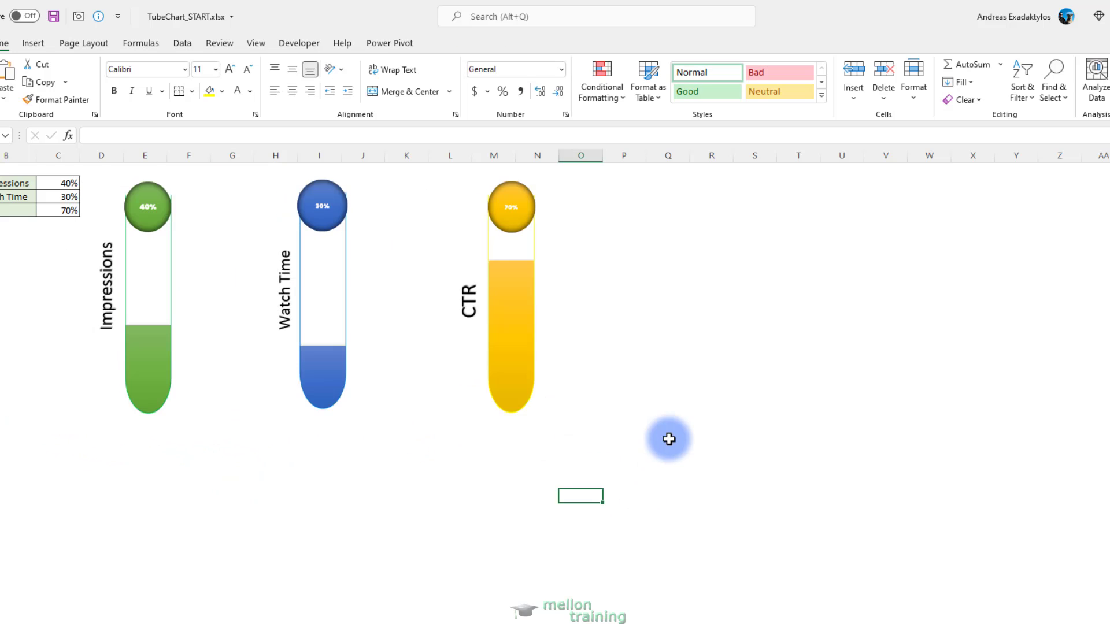